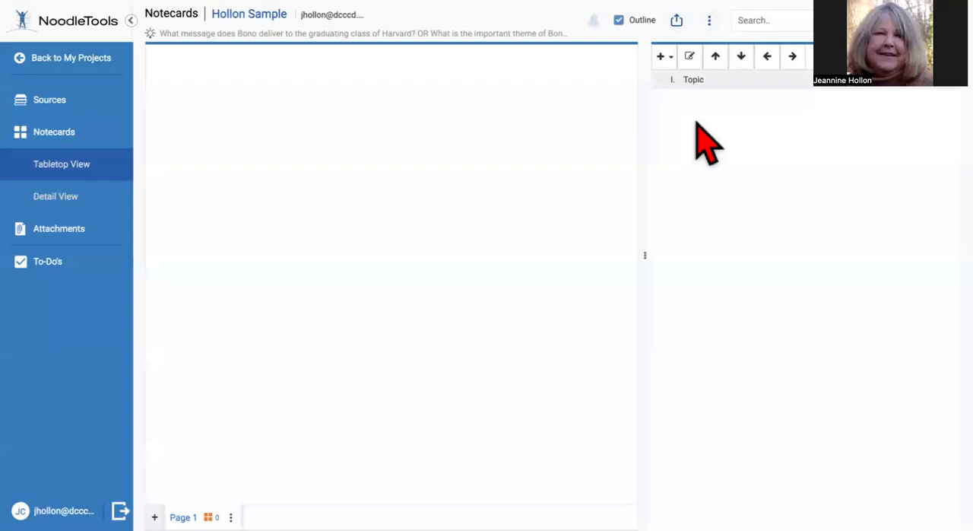
Rename the outline's first topic as "Introduction"
{"action": "left_click", "coordinate": [693, 87]}
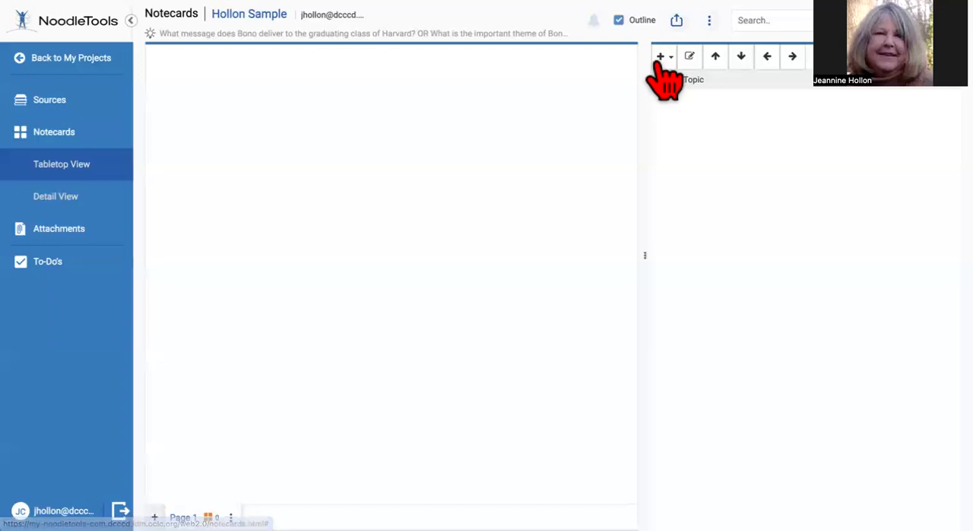
{"action": "double_click", "coordinate": [697, 78]}
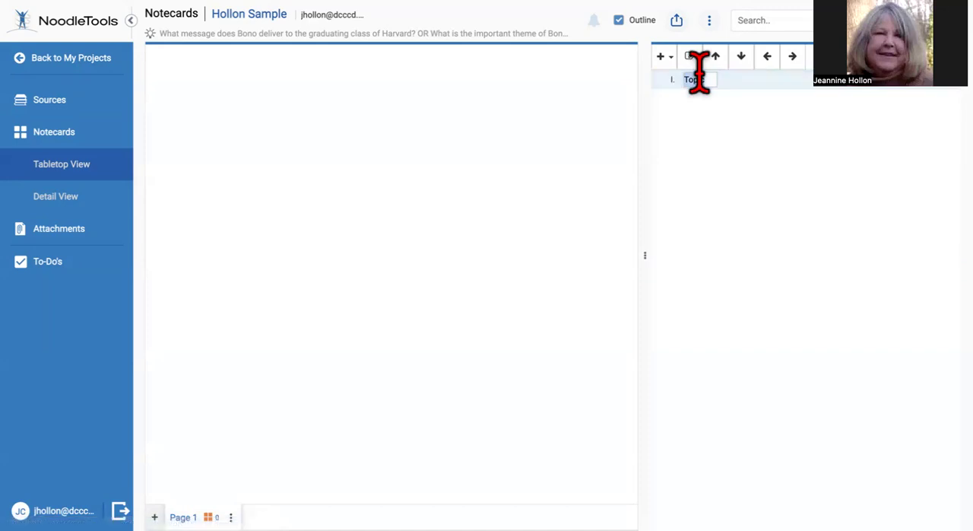
{"action": "type", "text": "Introduction"}
{"action": "left_click", "coordinate": [760, 82]}
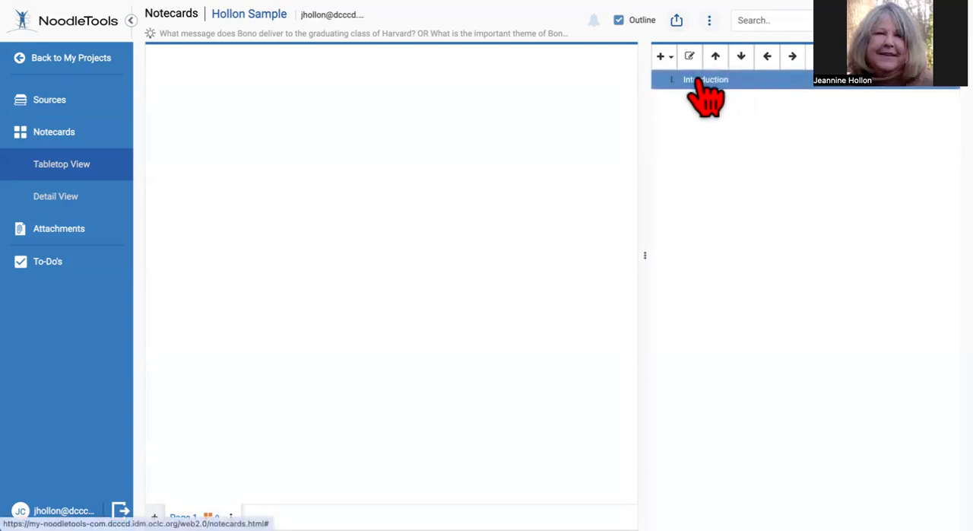
Try to add a subtopic under the Introduction topic
{"action": "left_click", "coordinate": [662, 58]}
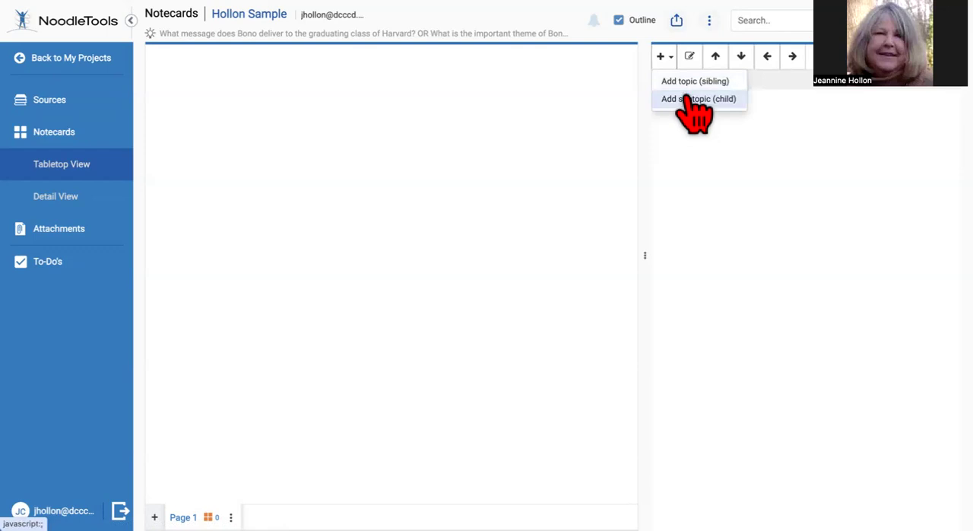
{"action": "left_click", "coordinate": [687, 101]}
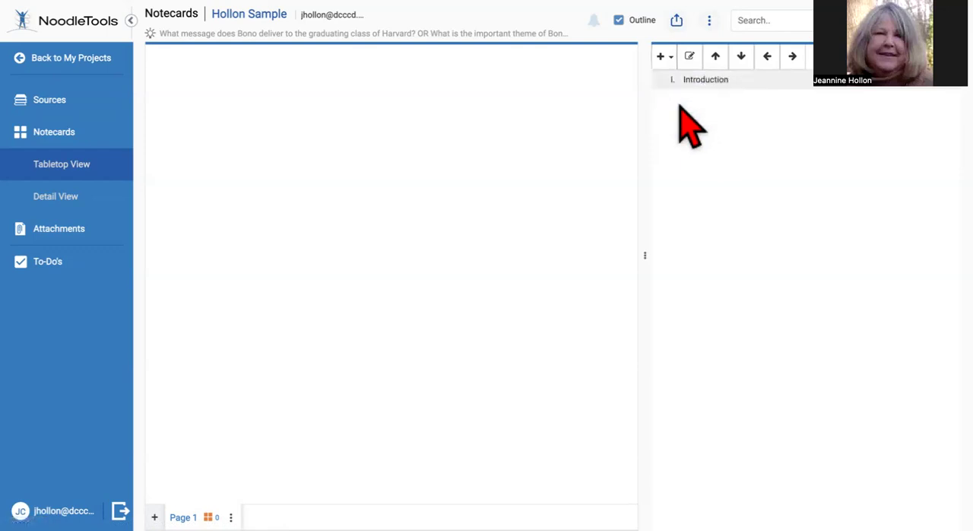
{"action": "key", "text": "Return"}
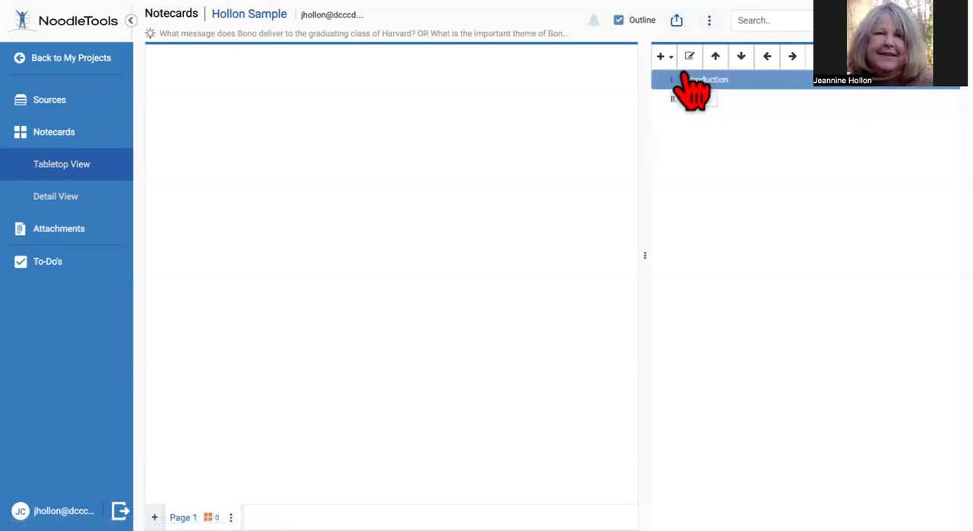
{"action": "left_click", "coordinate": [660, 56]}
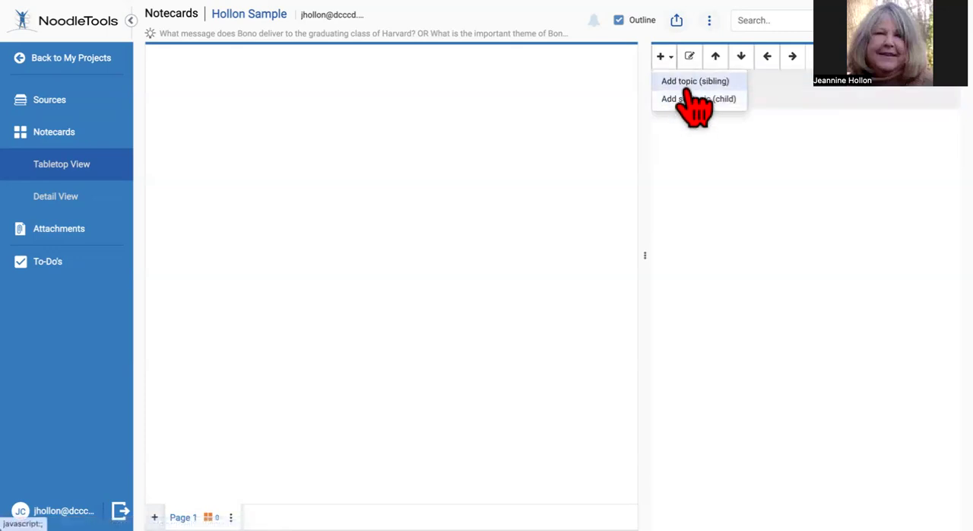
{"action": "left_click", "coordinate": [692, 100]}
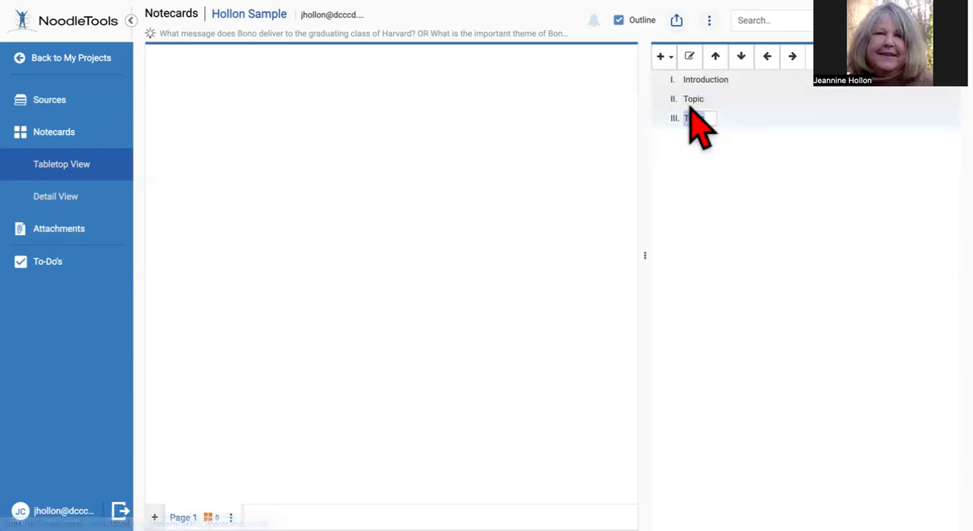
Delete the two placeholder topics below Introduction from the outline
{"action": "left_click", "coordinate": [705, 101]}
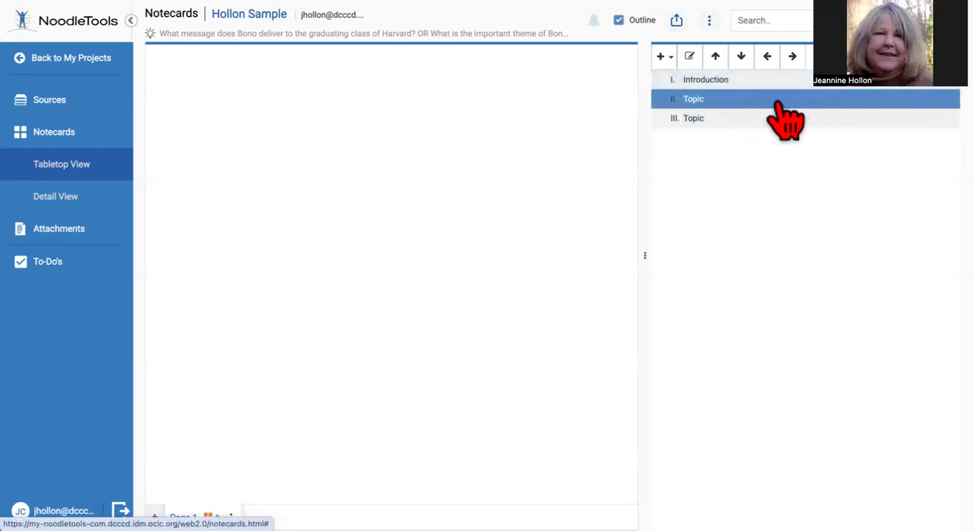
{"action": "left_click", "coordinate": [937, 99]}
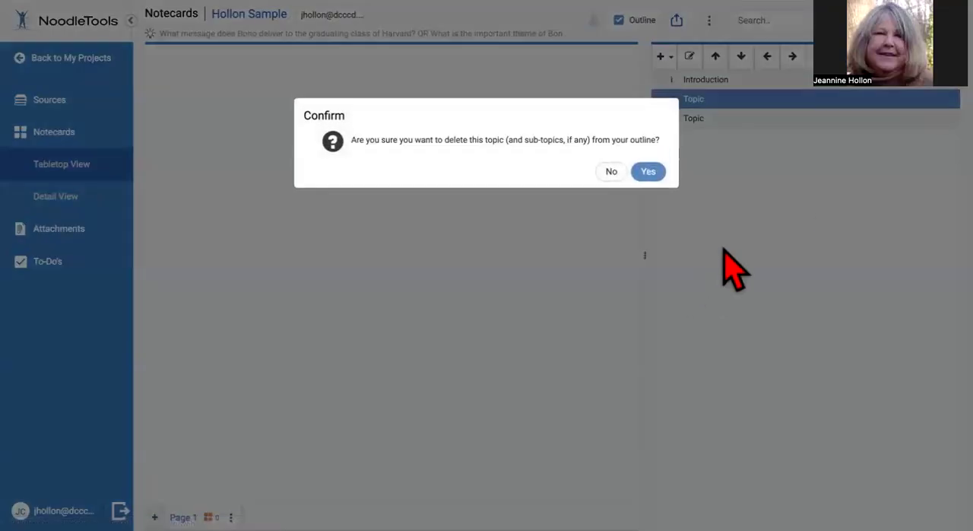
{"action": "left_click", "coordinate": [649, 172]}
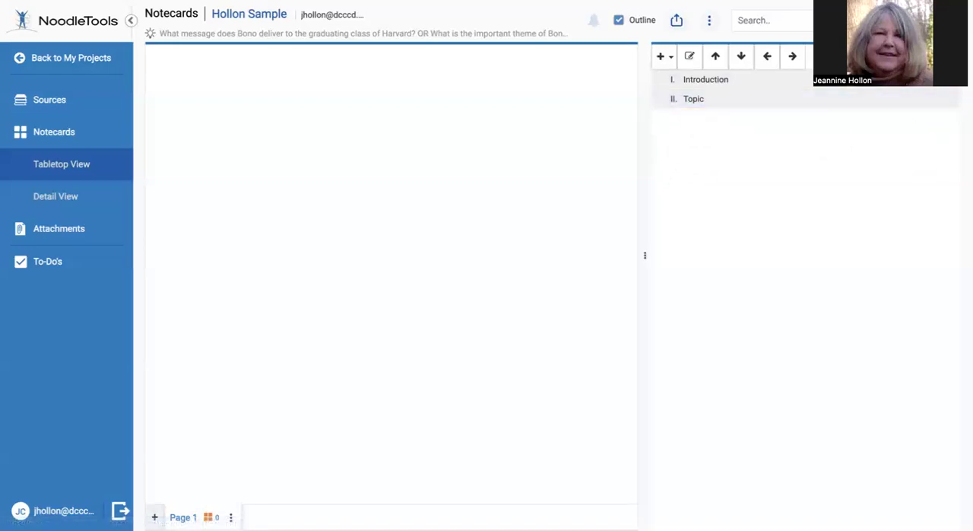
{"action": "left_click", "coordinate": [820, 56]}
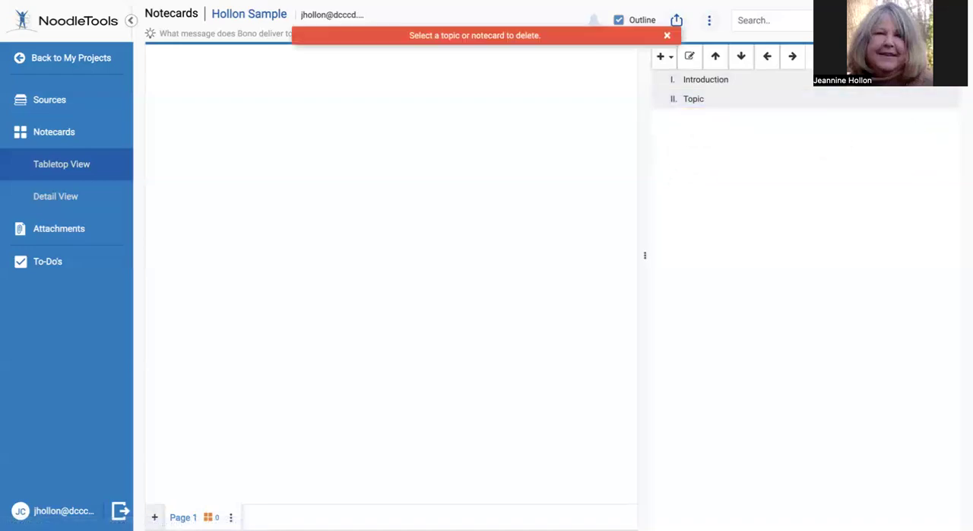
{"action": "left_click", "coordinate": [667, 35]}
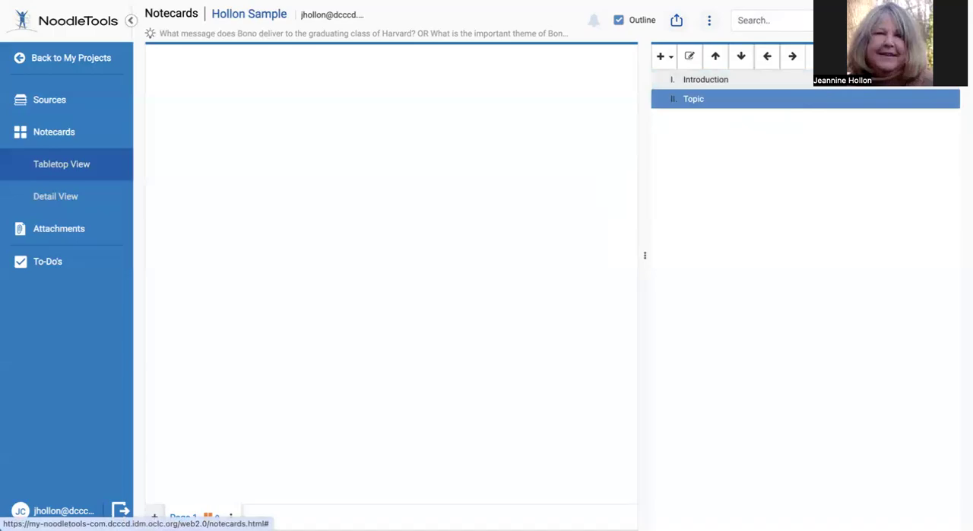
{"action": "left_click", "coordinate": [819, 57]}
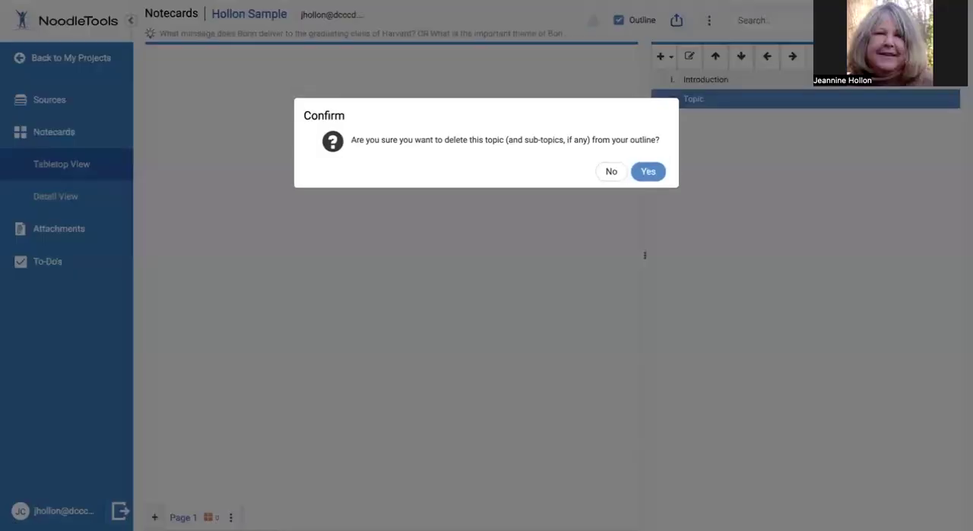
{"action": "left_click", "coordinate": [648, 171]}
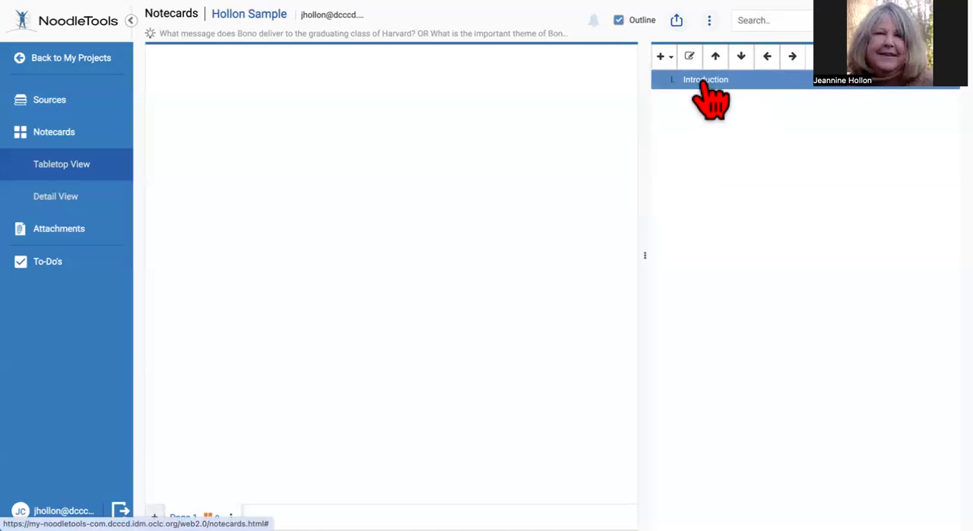
Add a subtopic named "Lead" under the Introduction topic
{"action": "left_click", "coordinate": [666, 62]}
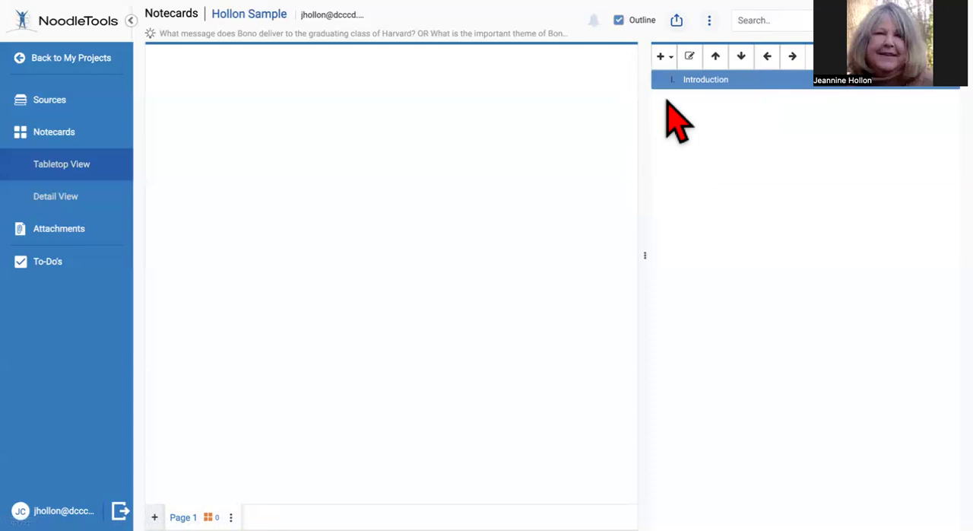
{"action": "left_click", "coordinate": [738, 97]}
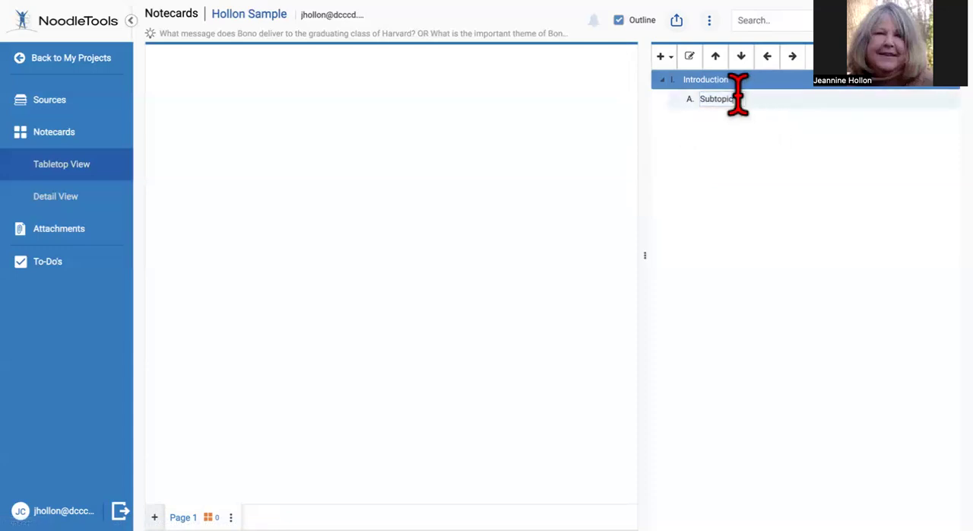
{"action": "left_click_drag", "start_coordinate": [738, 97], "coordinate": [677, 122]}
{"action": "type", "text": "Lead"}
{"action": "key", "text": "Return"}
{"action": "key", "text": "Return"}
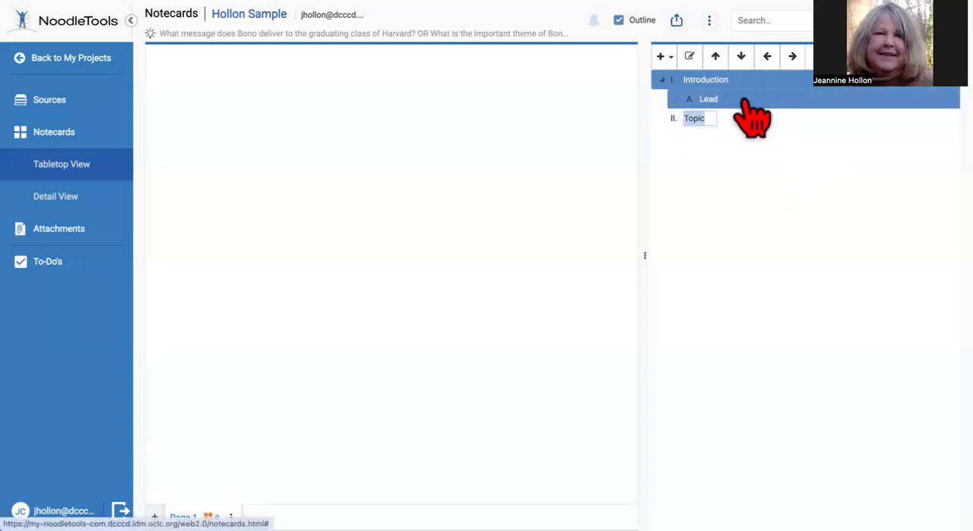
Try to delete the placeholder topic II from the outline
{"action": "left_click", "coordinate": [690, 122]}
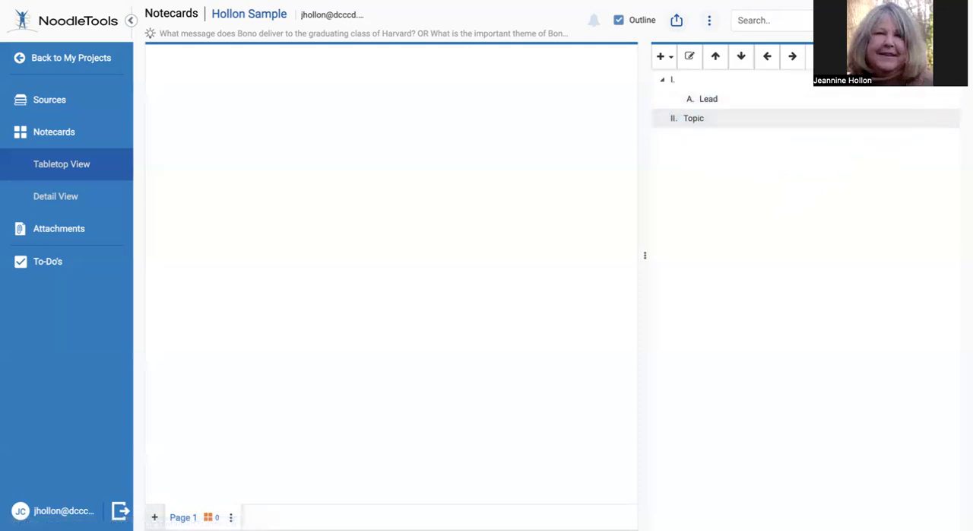
{"action": "left_click", "coordinate": [941, 58]}
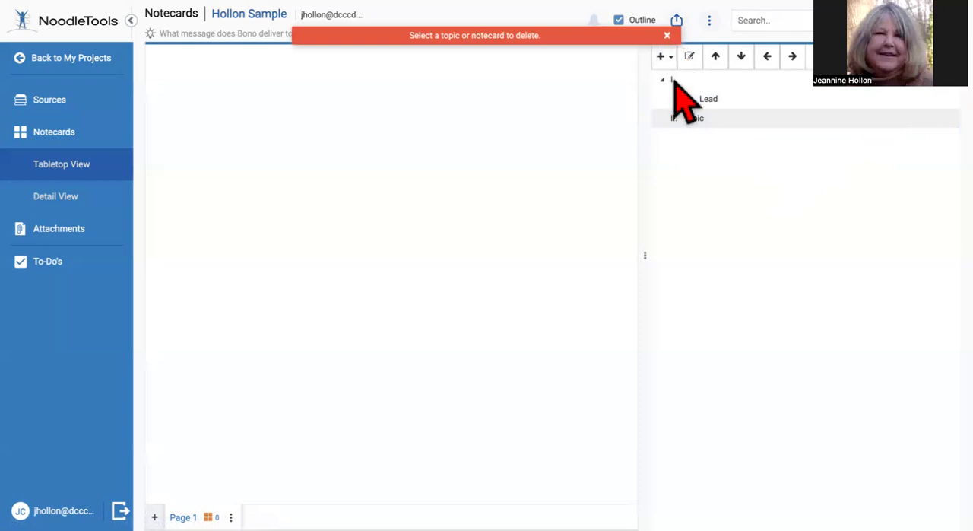
{"action": "left_click", "coordinate": [722, 118]}
{"action": "left_click", "coordinate": [775, 123]}
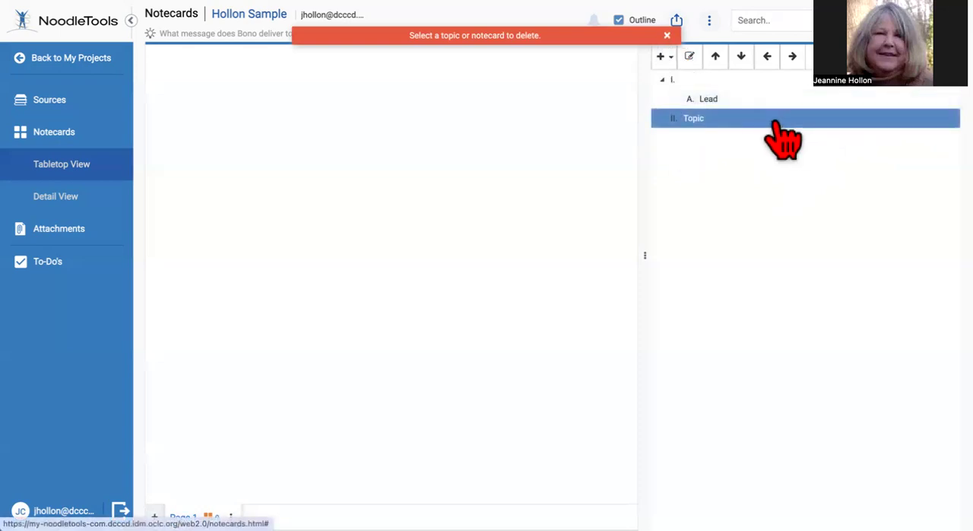
Add three sibling subtopics, B to D, after the Lead subtopic under topic I
{"action": "left_click", "coordinate": [709, 102]}
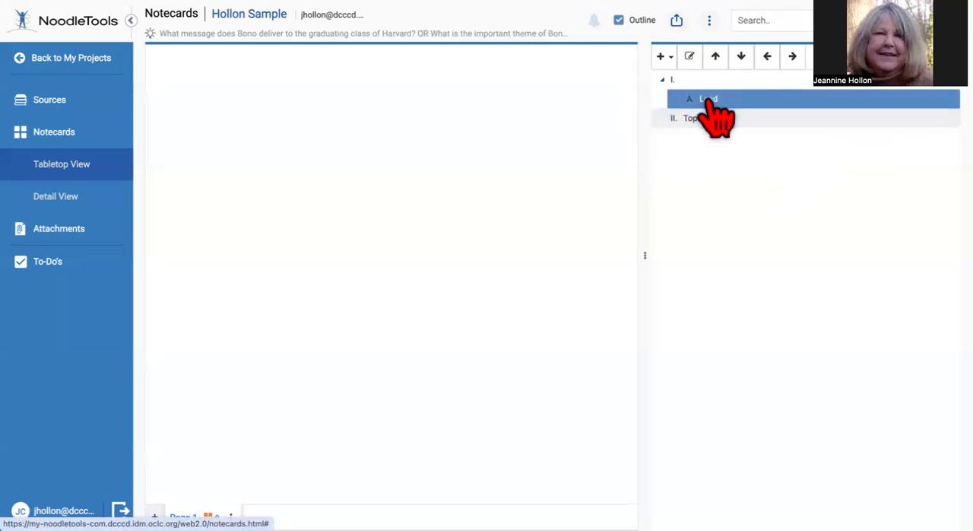
{"action": "right_click", "coordinate": [709, 100]}
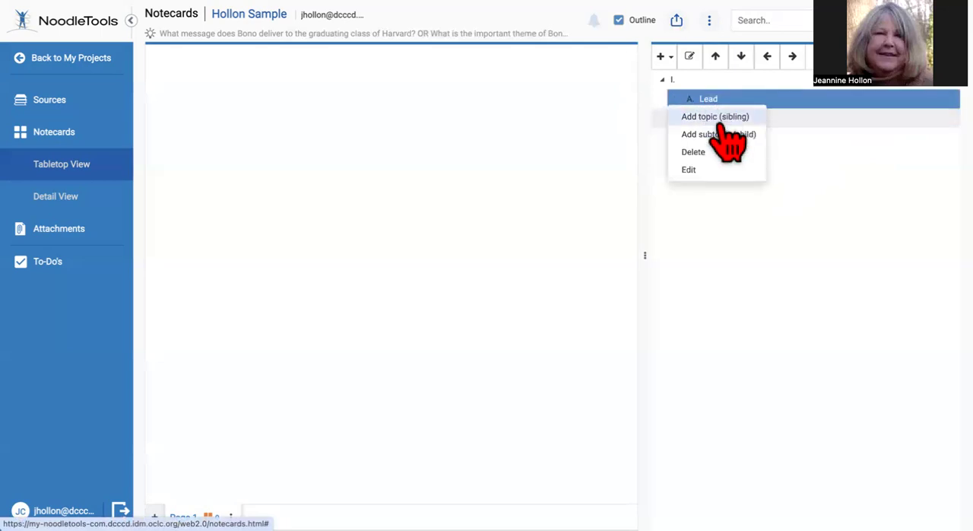
{"action": "left_click", "coordinate": [730, 116]}
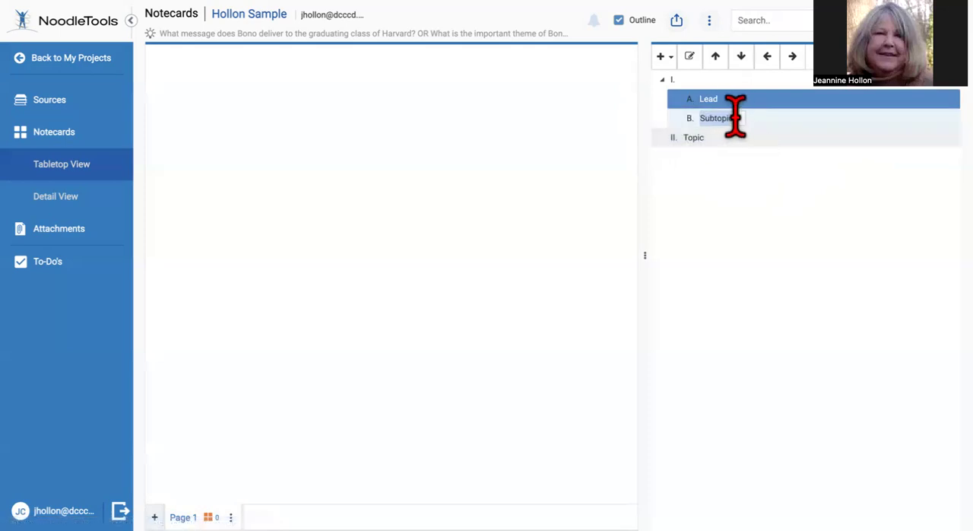
{"action": "left_click", "coordinate": [735, 118]}
{"action": "double_click", "coordinate": [734, 116]}
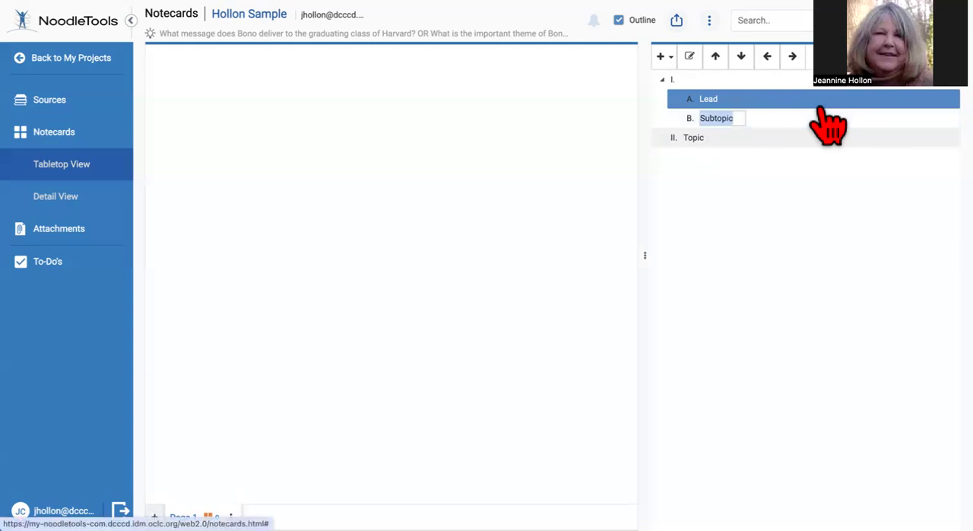
{"action": "key", "text": "Return"}
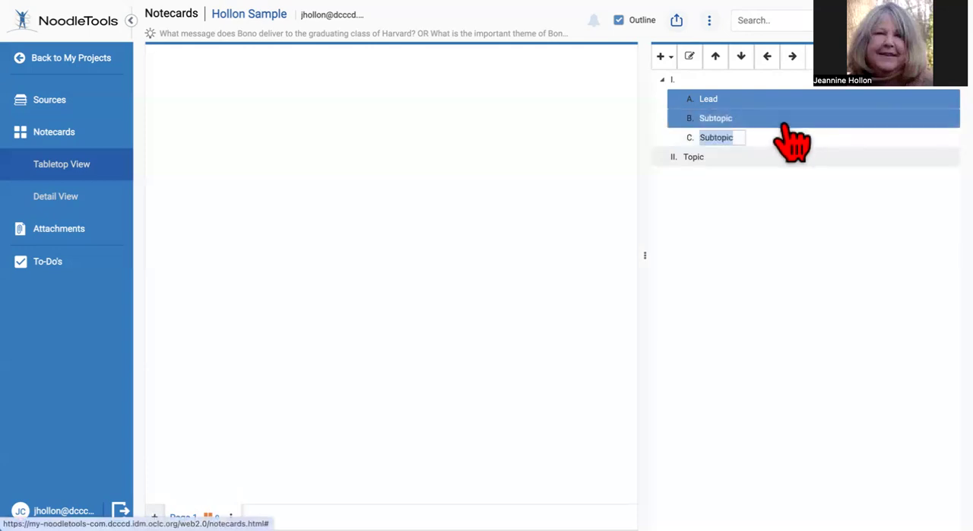
{"action": "key", "text": "Return"}
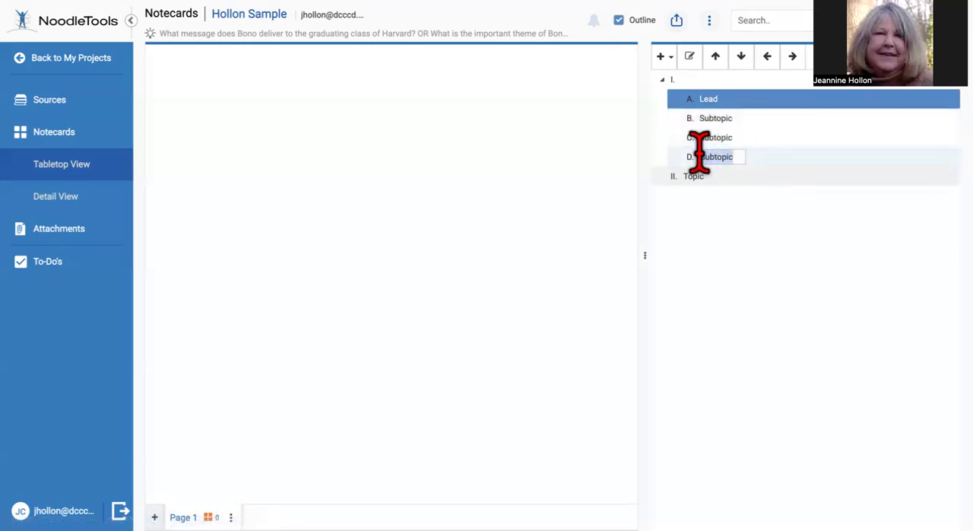
Name subtopic D "Write thesis and three supporting points"
{"action": "type", "text": "Writ"}
{"action": "key", "text": "BackSpace"}
{"action": "type", "text": "te thessi"}
{"action": "key", "text": "BackSpace"}
{"action": "key", "text": "BackSpace"}
{"action": "type", "text": "is"}
{"action": "type", "text": "and three supporting points"}
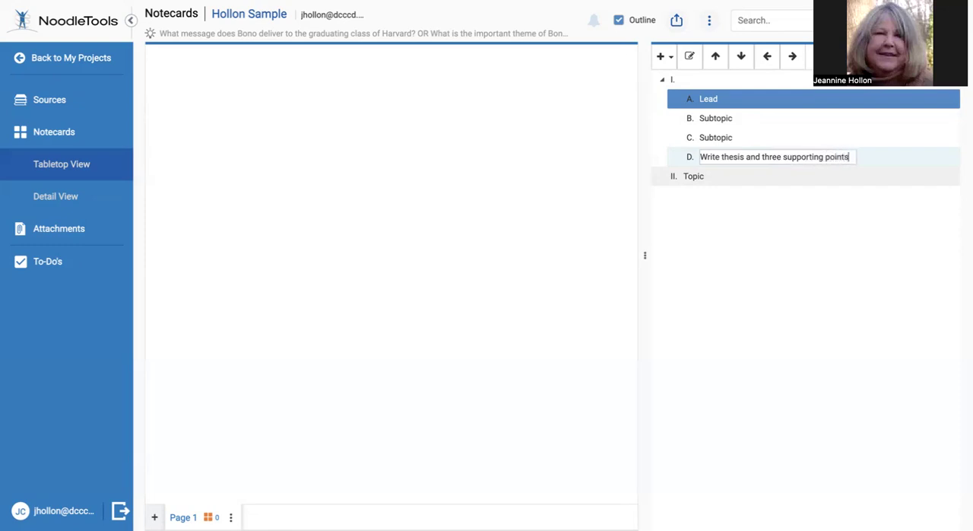
Delete the placeholder topic II from the outline and confirm the deletion
{"action": "left_click", "coordinate": [688, 186]}
{"action": "left_click", "coordinate": [682, 179]}
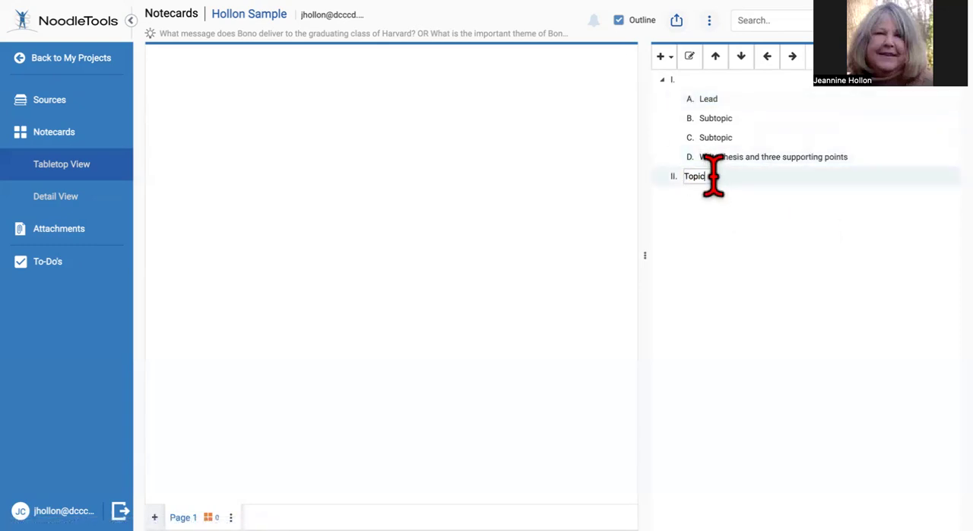
{"action": "left_click", "coordinate": [819, 57]}
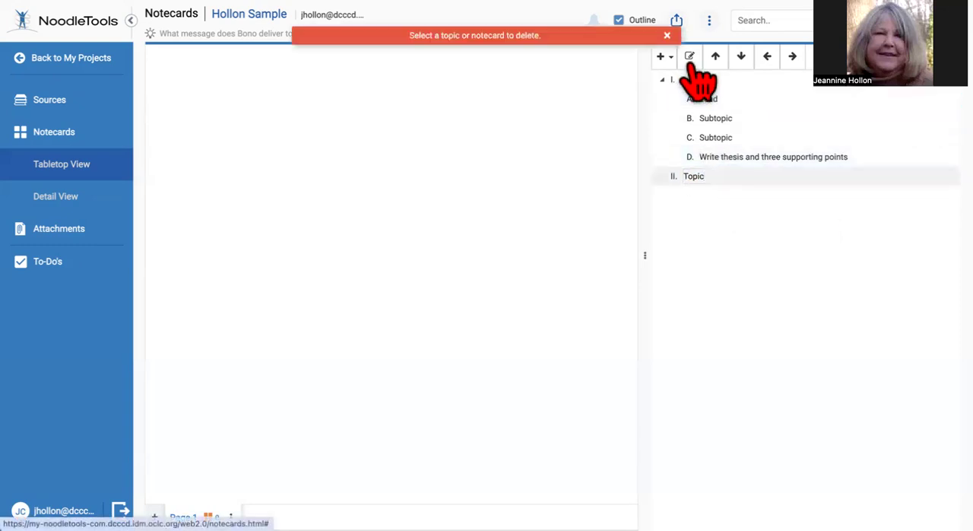
{"action": "left_click", "coordinate": [746, 160]}
{"action": "left_click", "coordinate": [713, 181]}
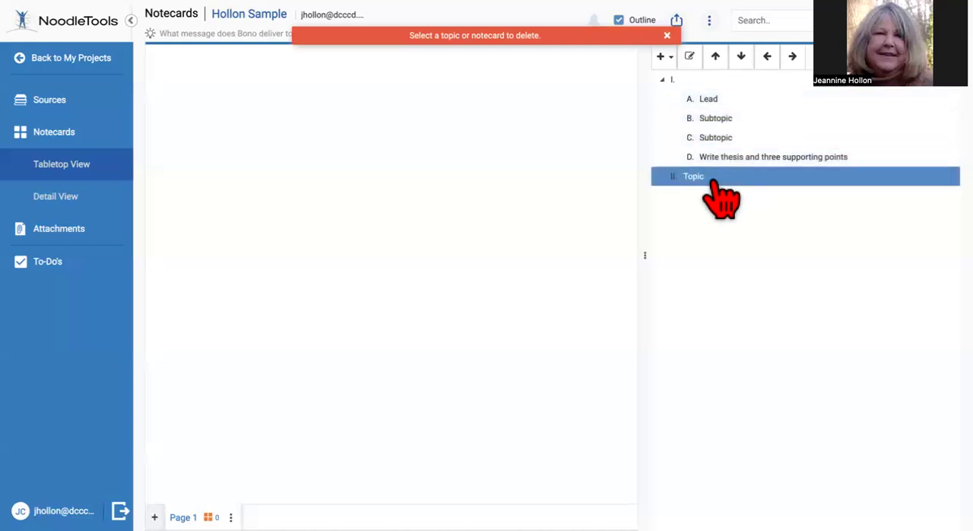
{"action": "left_click", "coordinate": [820, 57]}
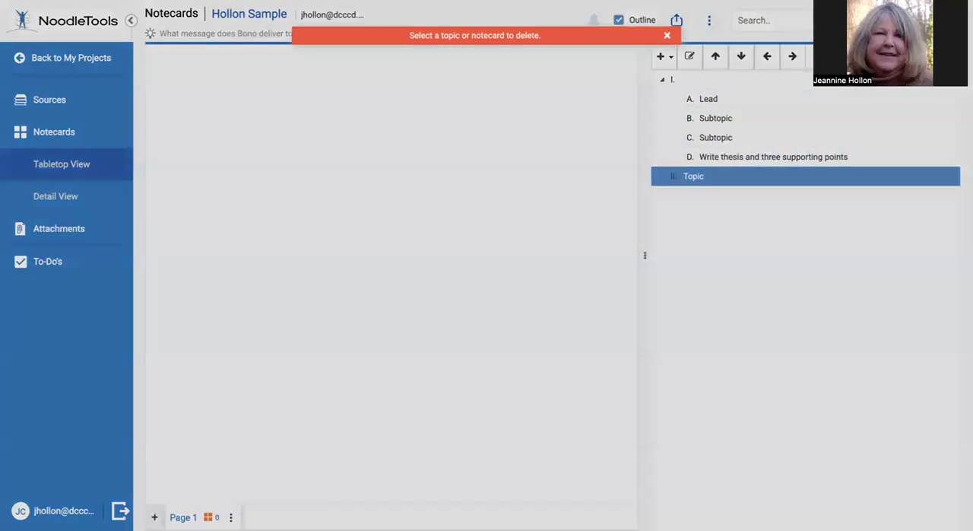
{"action": "left_click", "coordinate": [655, 170]}
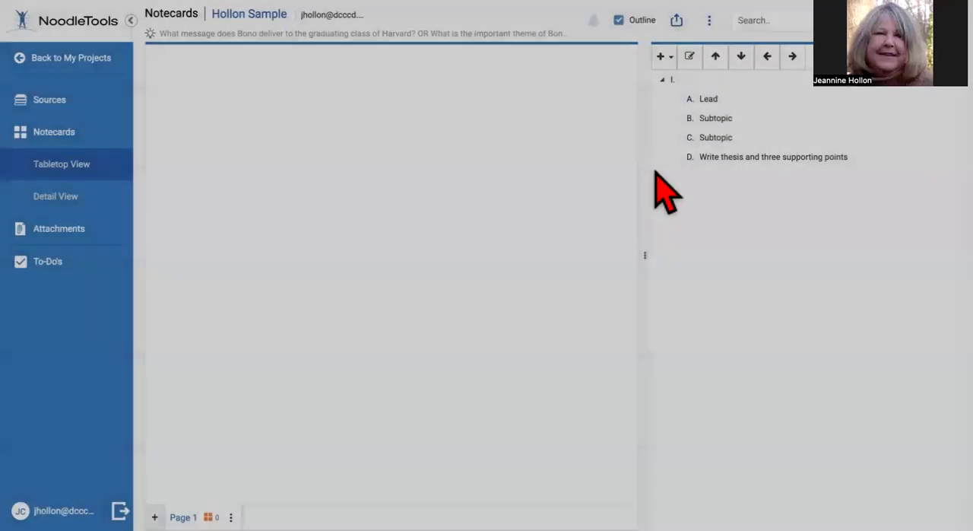
Add a sibling topic II after topic I in the outline
{"action": "left_click", "coordinate": [745, 159]}
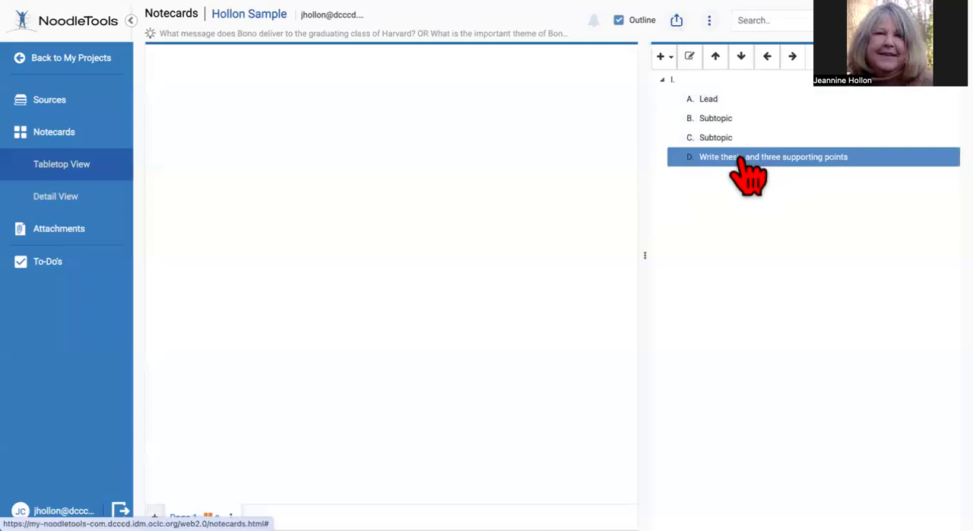
{"action": "double_click", "coordinate": [740, 157]}
{"action": "left_click", "coordinate": [666, 57]}
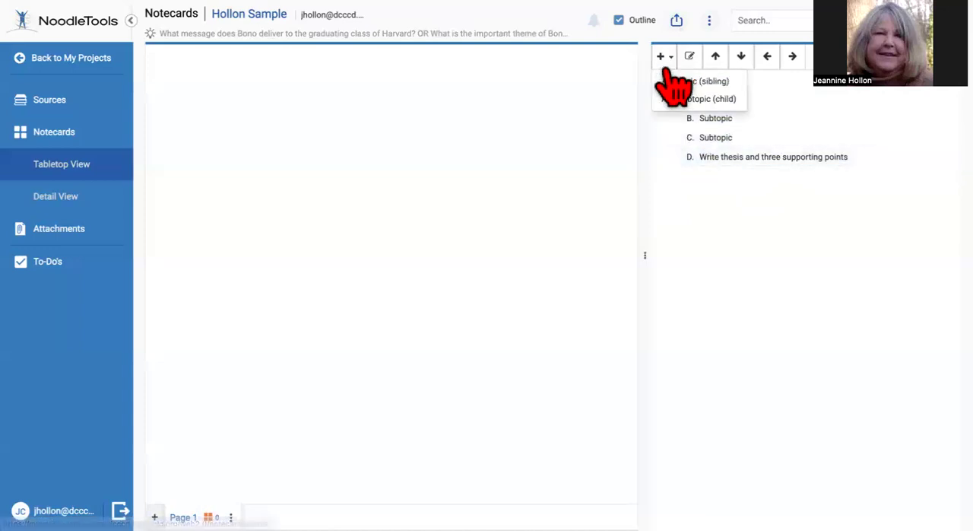
{"action": "left_click", "coordinate": [722, 191]}
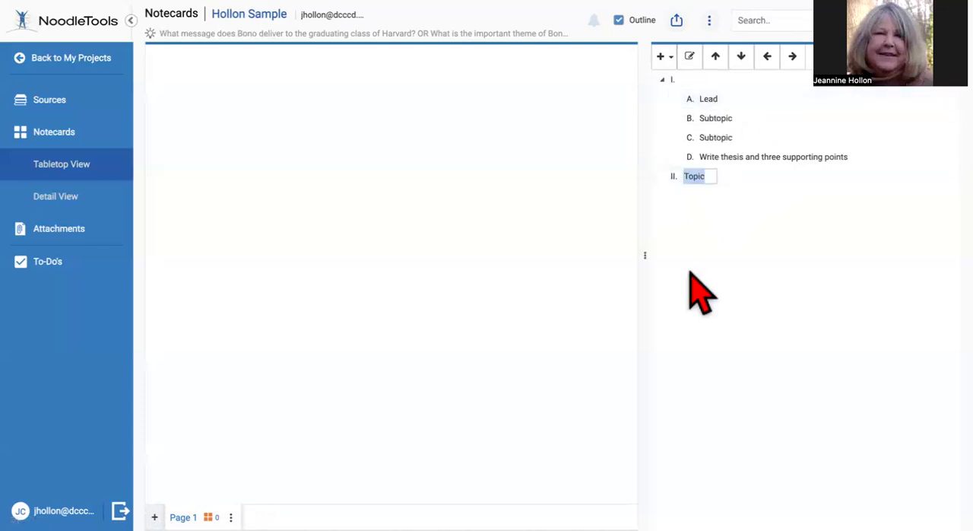
{"action": "left_click", "coordinate": [713, 177]}
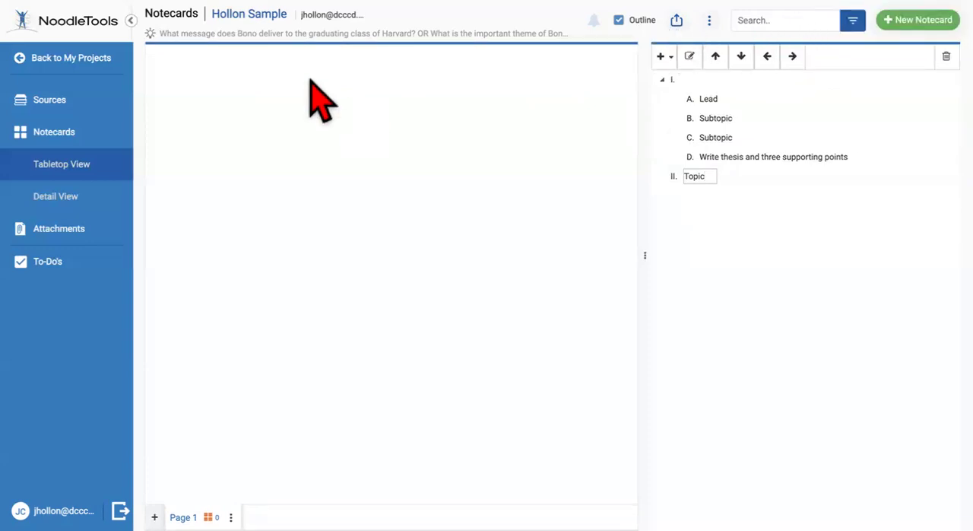
Correct "health" to "healthy" in the thesis statement of the project details on the Sources page
{"action": "left_click", "coordinate": [69, 95]}
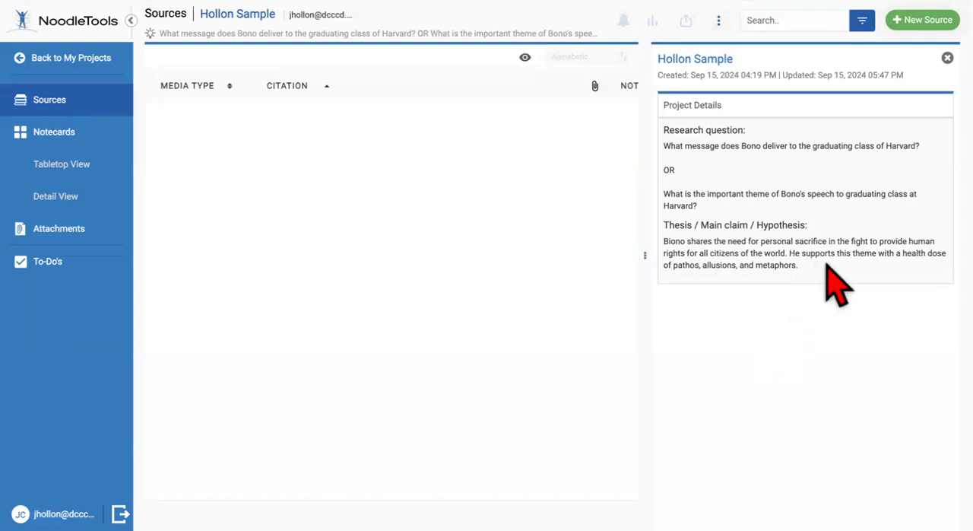
{"action": "left_click", "coordinate": [913, 260]}
{"action": "double_click", "coordinate": [903, 257]}
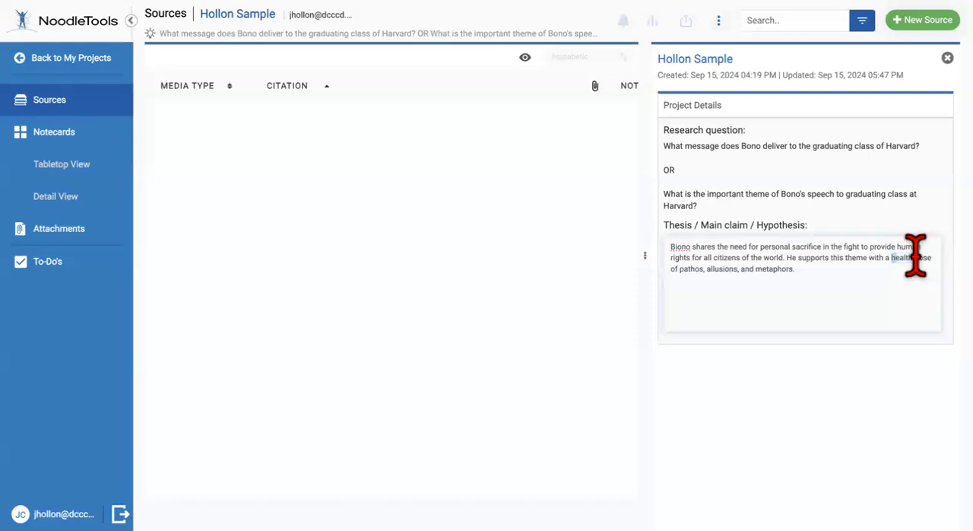
{"action": "key", "text": "BackSpace"}
{"action": "type", "text": "y"}
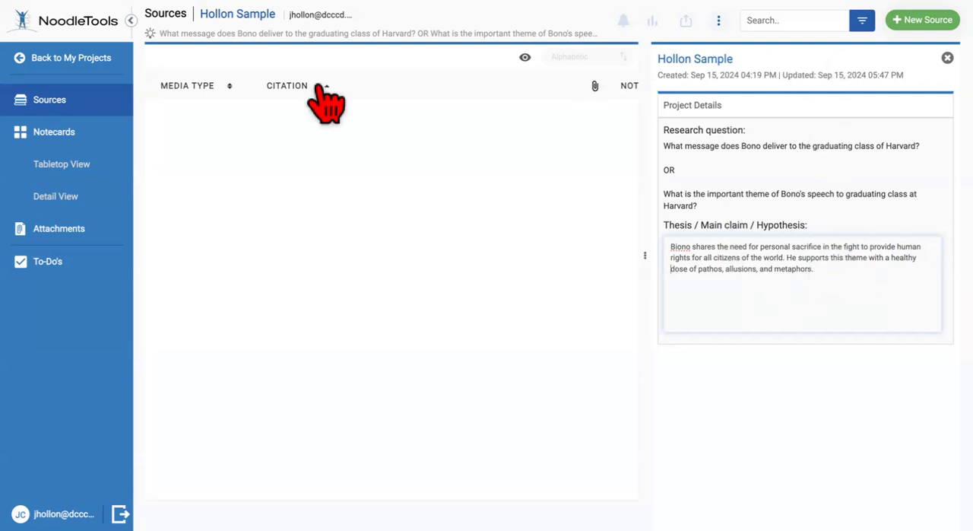
Return to the notecards with the outline shown and clear the placeholder name of topic II
{"action": "left_click", "coordinate": [64, 131]}
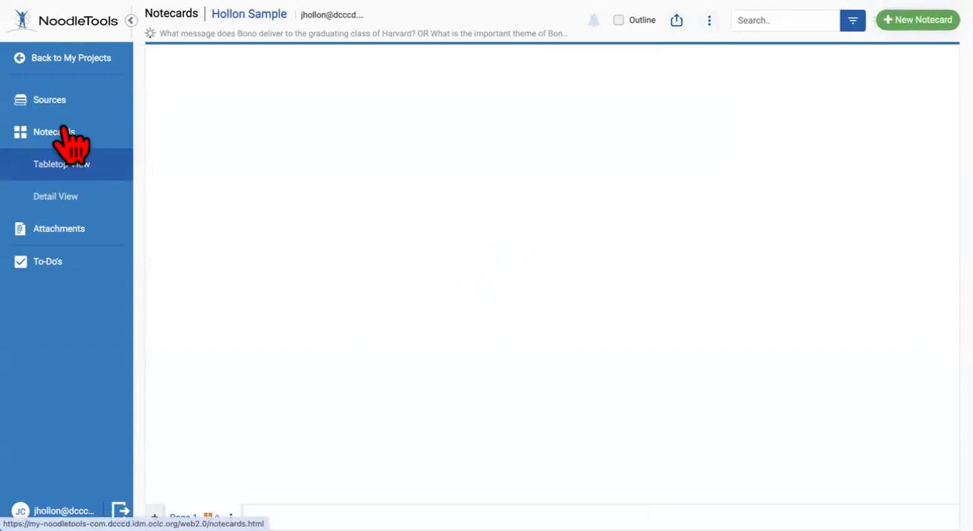
{"action": "left_click", "coordinate": [628, 23]}
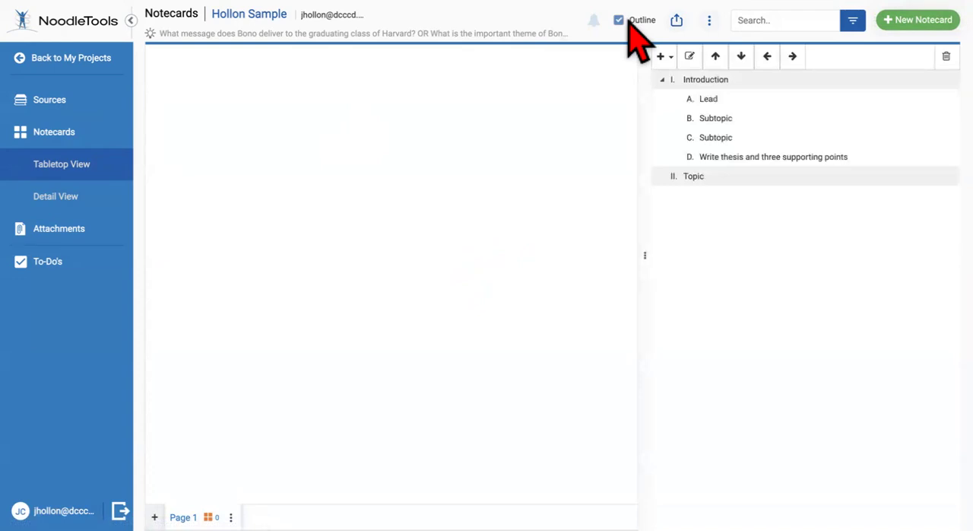
{"action": "left_click", "coordinate": [706, 177]}
{"action": "double_click", "coordinate": [707, 178]}
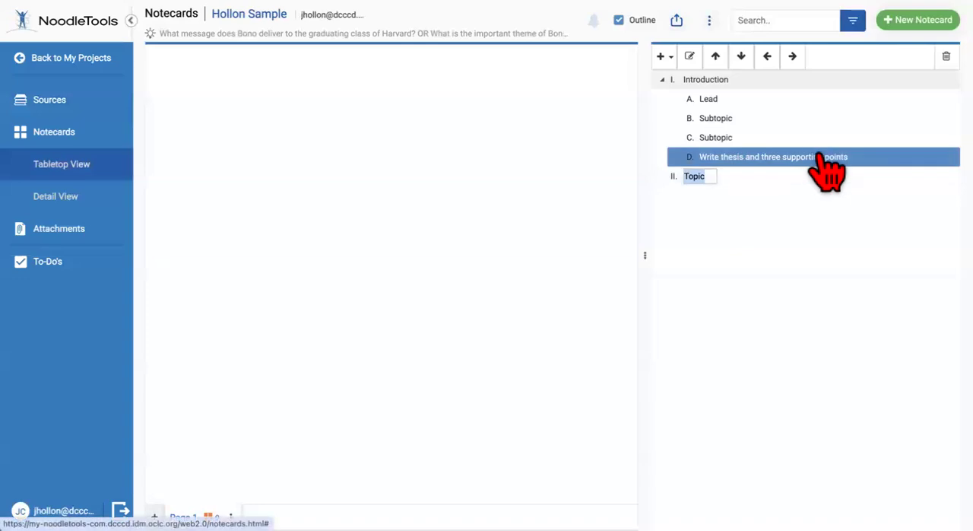
{"action": "key", "text": "BackSpace"}
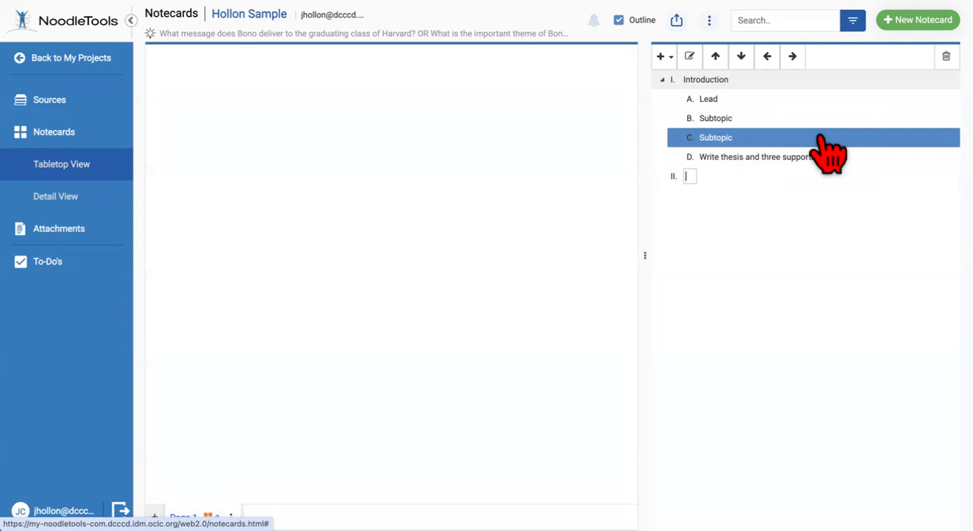
Begin topic II's sentence with "Bono conveys the message of civic responsibility"
{"action": "type", "text": "ono tells "}
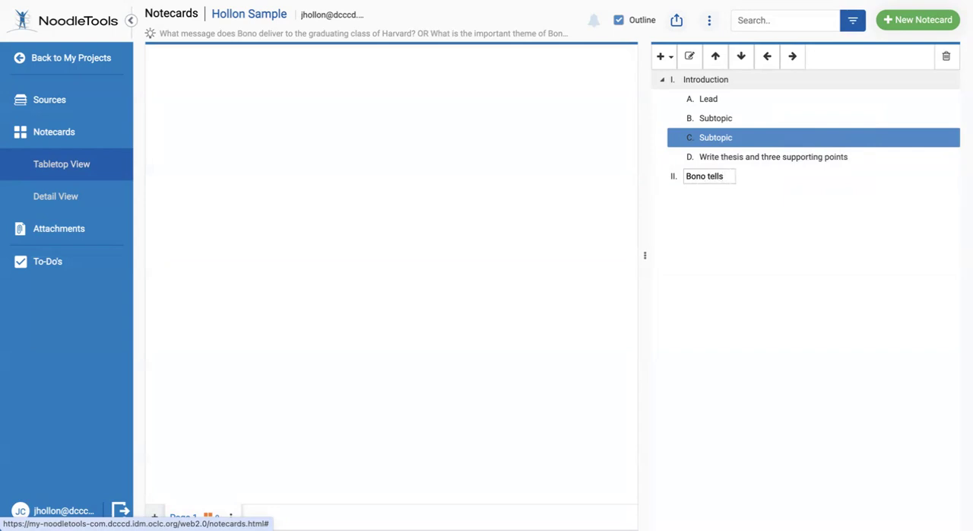
{"action": "type", "text": "the graduates"}
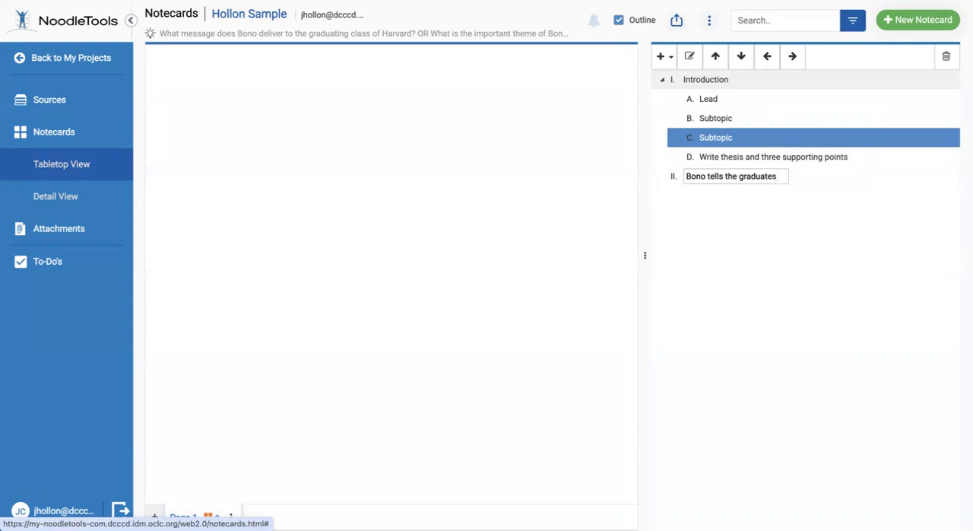
{"action": "key", "text": "BackSpace"}
{"action": "key", "text": "BackSpace"}
{"action": "key", "text": "BackSpace"}
{"action": "key", "text": "BackSpace"}
{"action": "key", "text": "BackSpace"}
{"action": "key", "text": "BackSpace"}
{"action": "key", "text": "BackSpace"}
{"action": "key", "text": "BackSpace"}
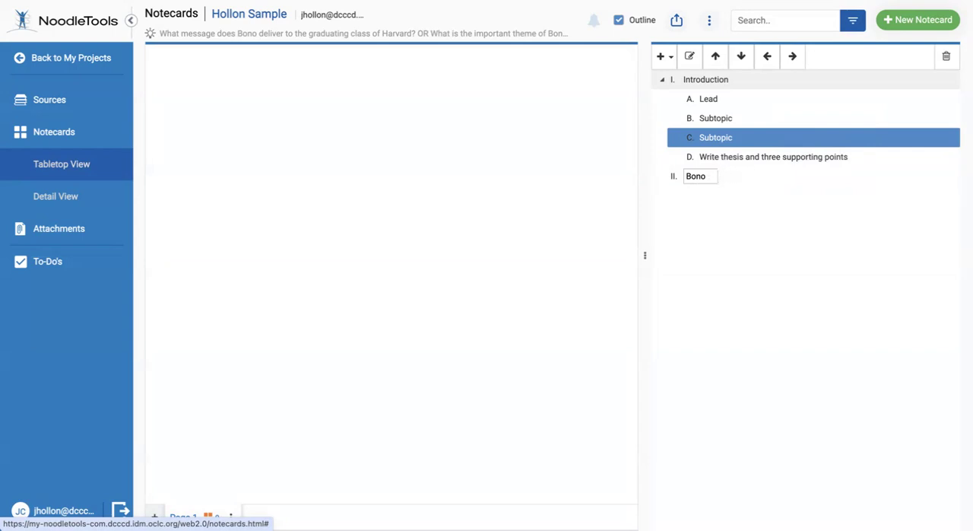
{"action": "type", "text": "comnve"}
{"action": "key", "text": "BackSpace"}
{"action": "key", "text": "BackSpace"}
{"action": "type", "text": "nveys the message of civic responsibility"}
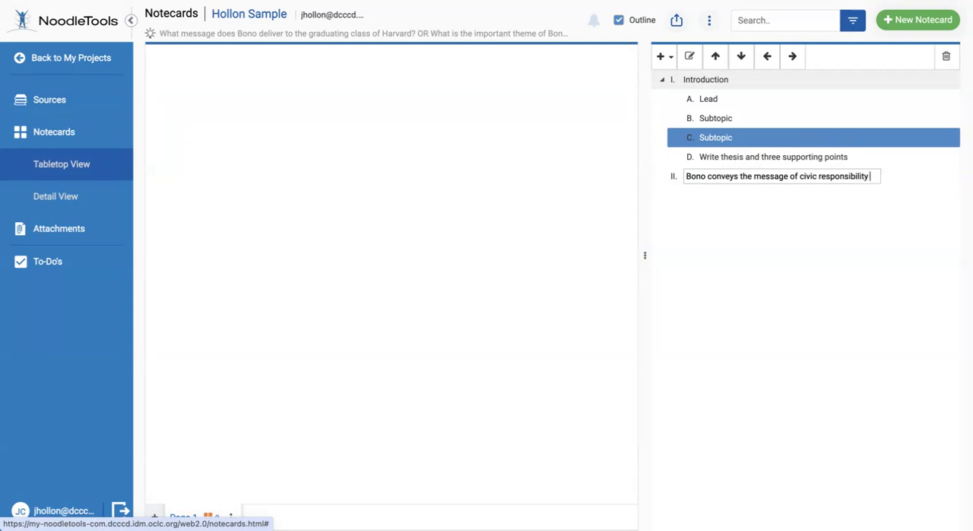
Continue topic II's sentence with "well beyond the "gates" of Harvard by"
{"action": "type", "text": "beyond th"}
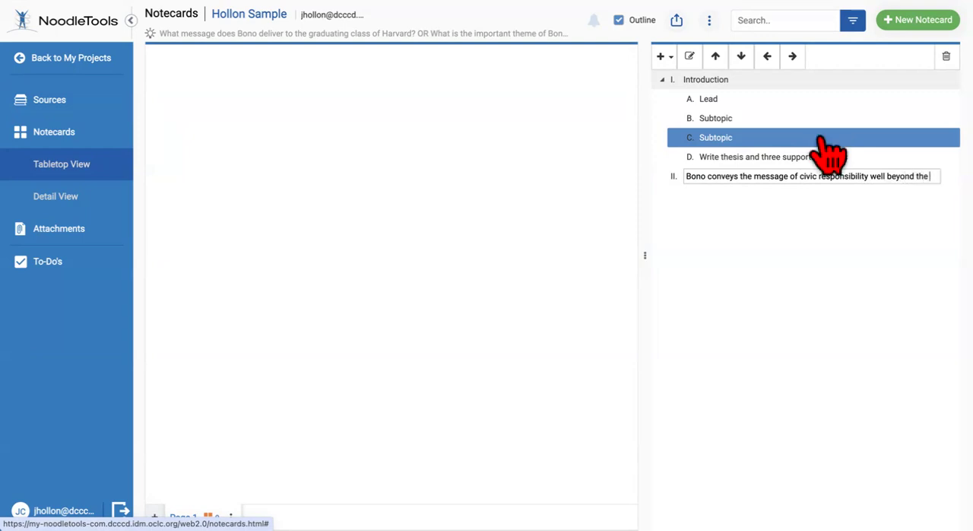
{"action": "type", "text": "e"}
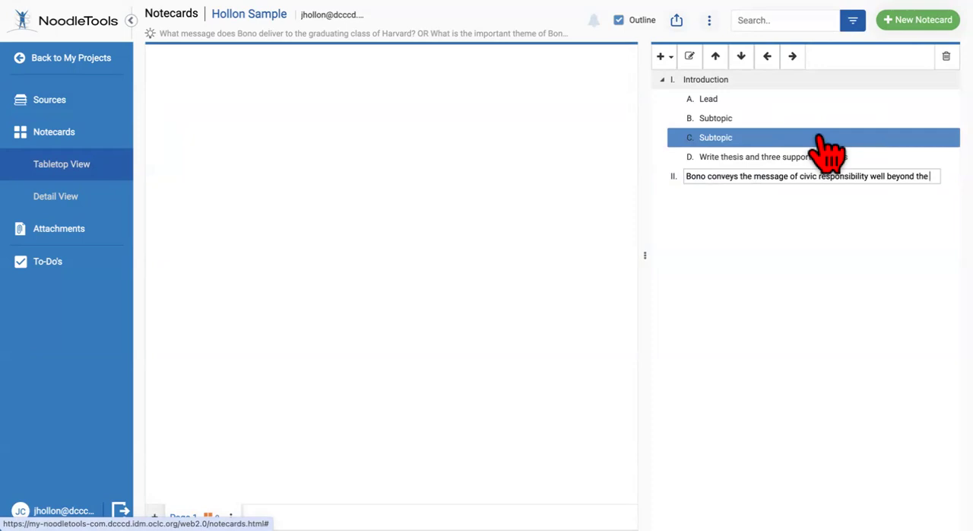
{"action": "type", "text": " '"}
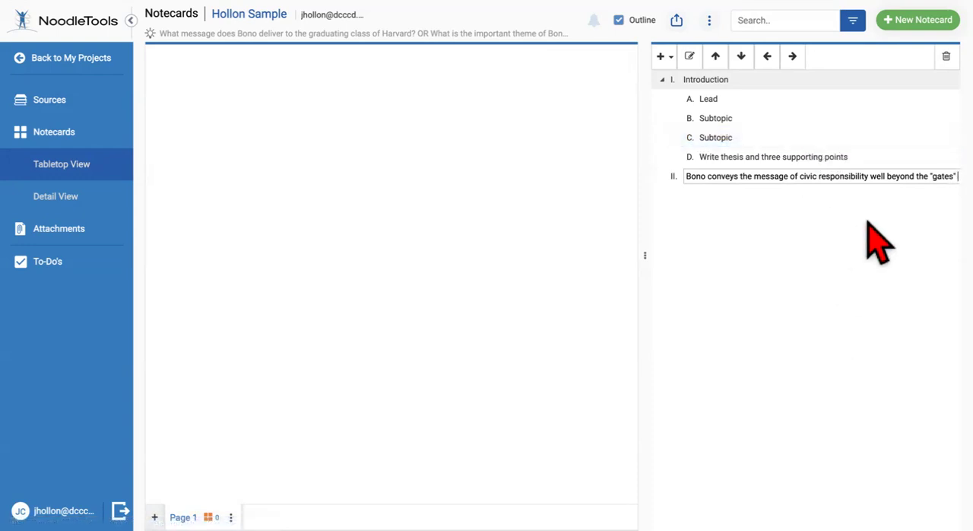
{"action": "type", "text": "of"}
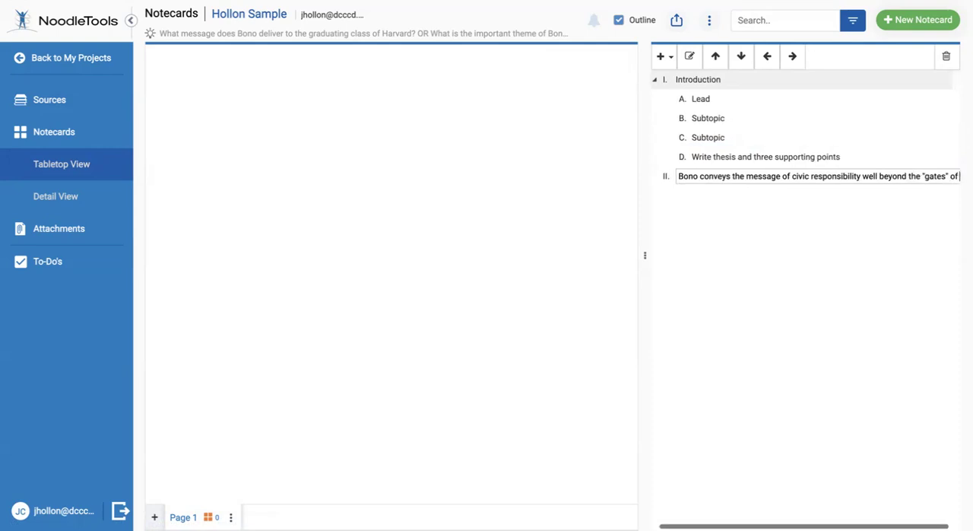
{"action": "type", "text": " Har"}
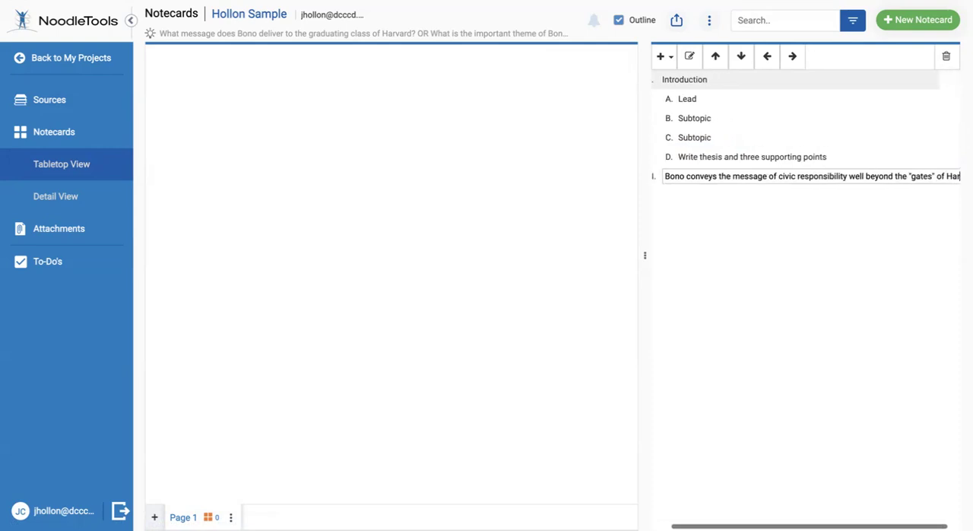
{"action": "type", "text": "vard bh"}
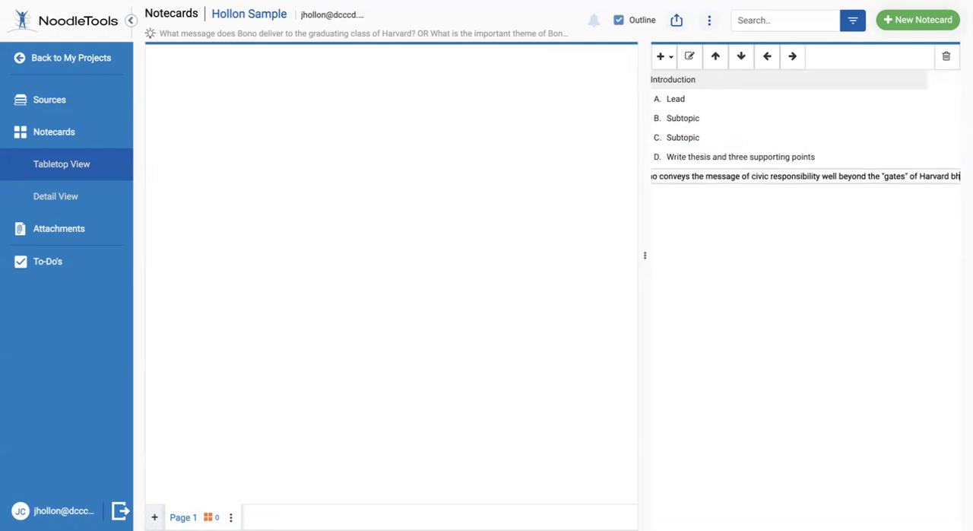
{"action": "key", "text": "BackSpace"}
{"action": "type", "text": "y"}
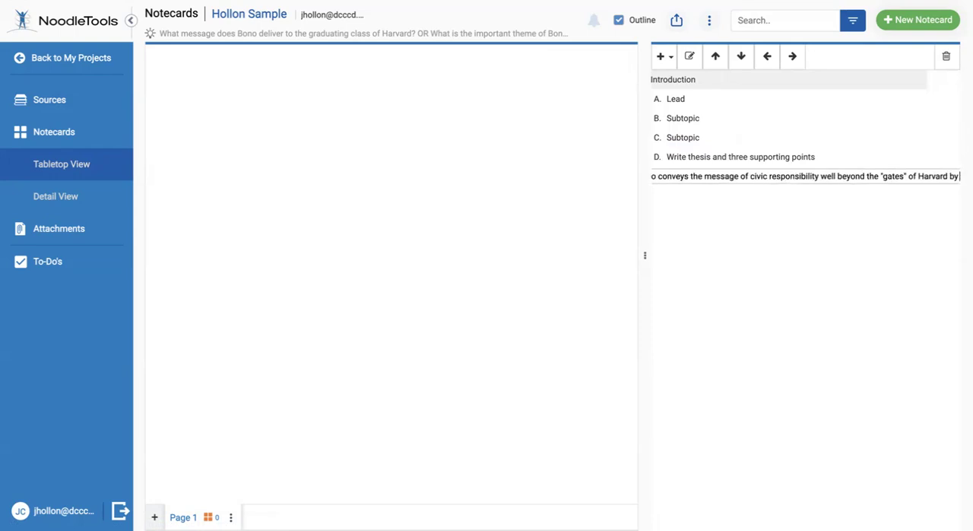
{"action": "type", "text": " using"}
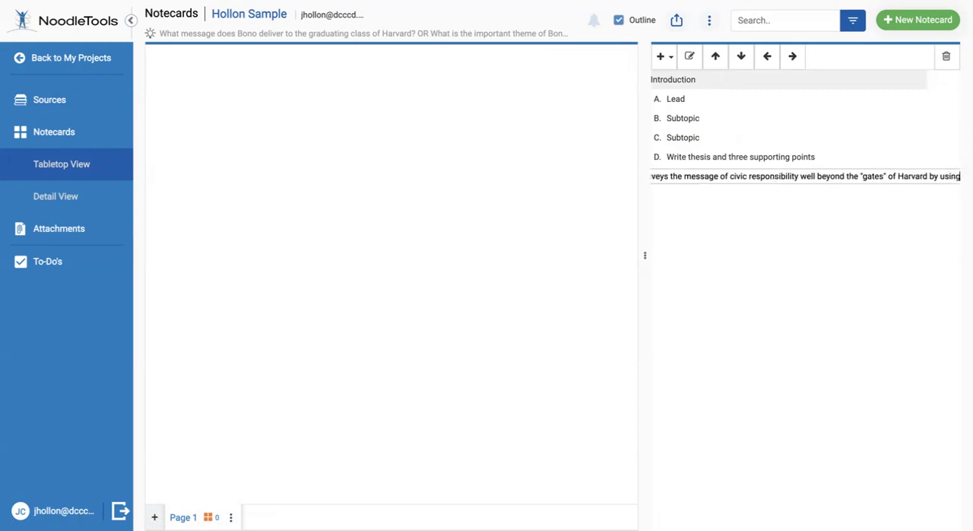
{"action": "type", "text": " pathos through h"}
Finish topic II's sentence with "using pathos throughout his speech." and save the name
{"action": "key", "text": "BackSpace"}
{"action": "key", "text": "BackSpace"}
{"action": "type", "text": "out his speech."}
{"action": "left_click", "coordinate": [870, 283]}
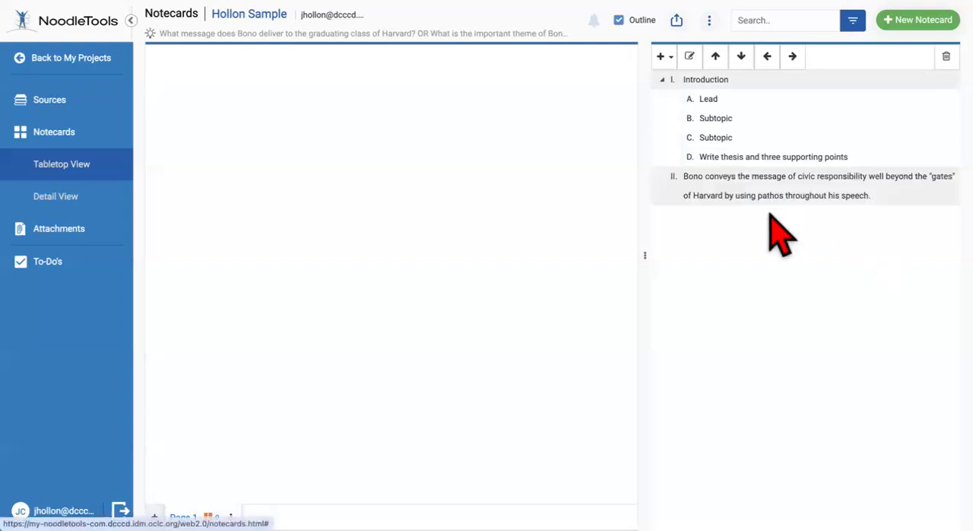
Add a child subtopic A under topic II, keeping the placeholder name
{"action": "left_click", "coordinate": [723, 198]}
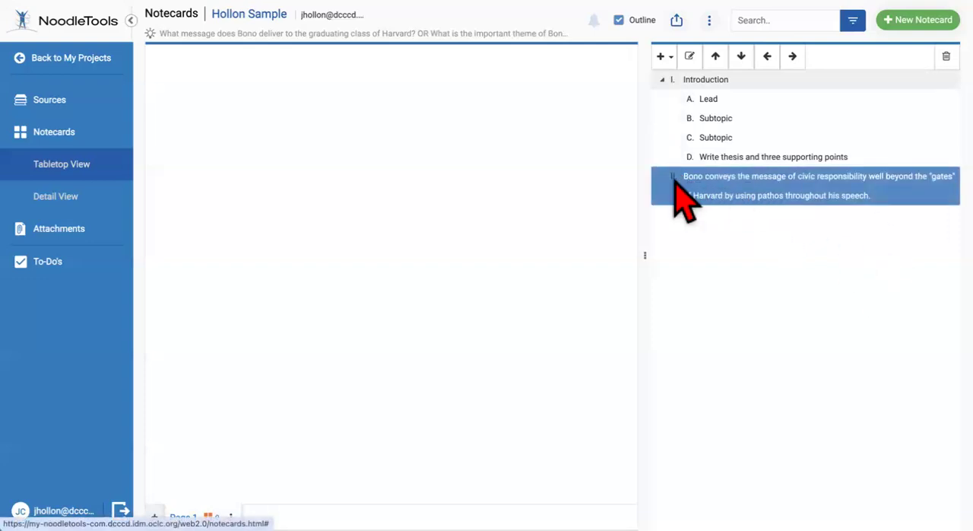
{"action": "left_click", "coordinate": [661, 57]}
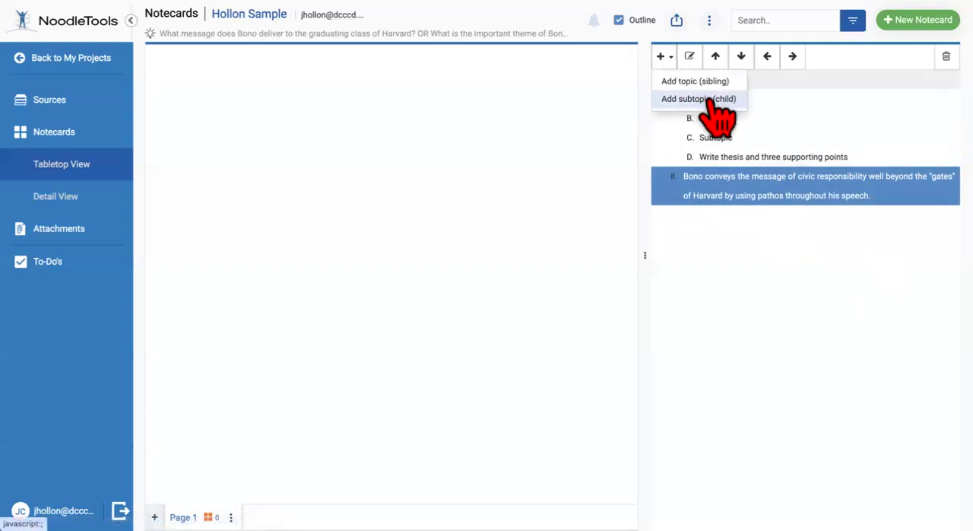
{"action": "left_click", "coordinate": [707, 99]}
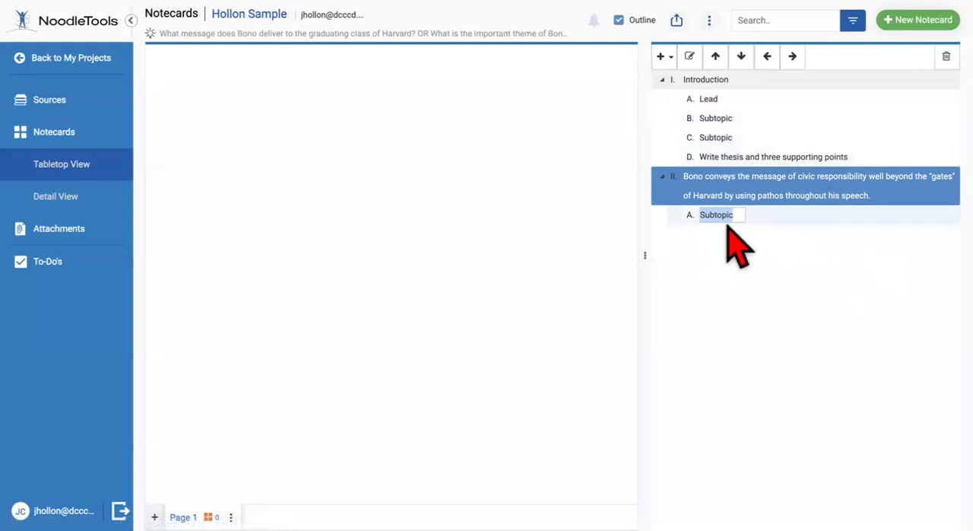
{"action": "key", "text": "Return"}
{"action": "key", "text": "Return"}
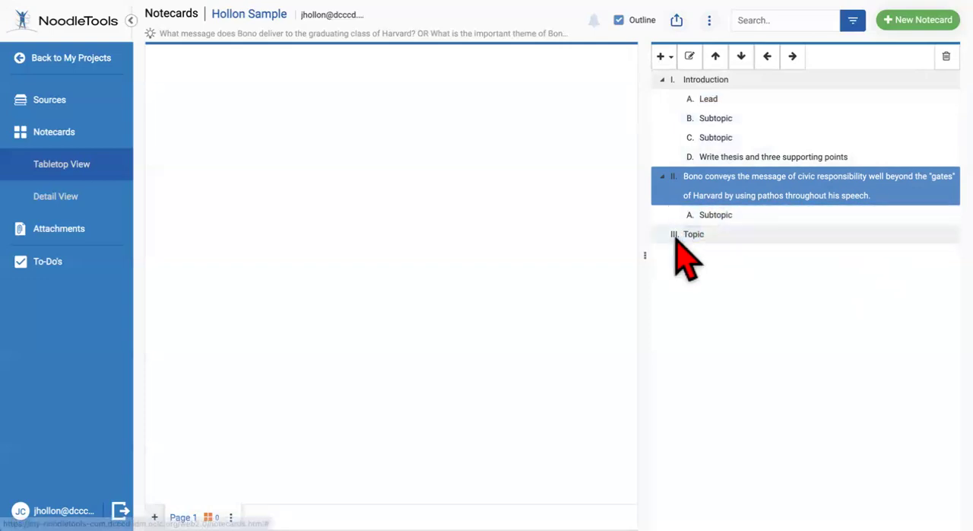
{"action": "key", "text": "Return"}
{"action": "left_click", "coordinate": [946, 56]}
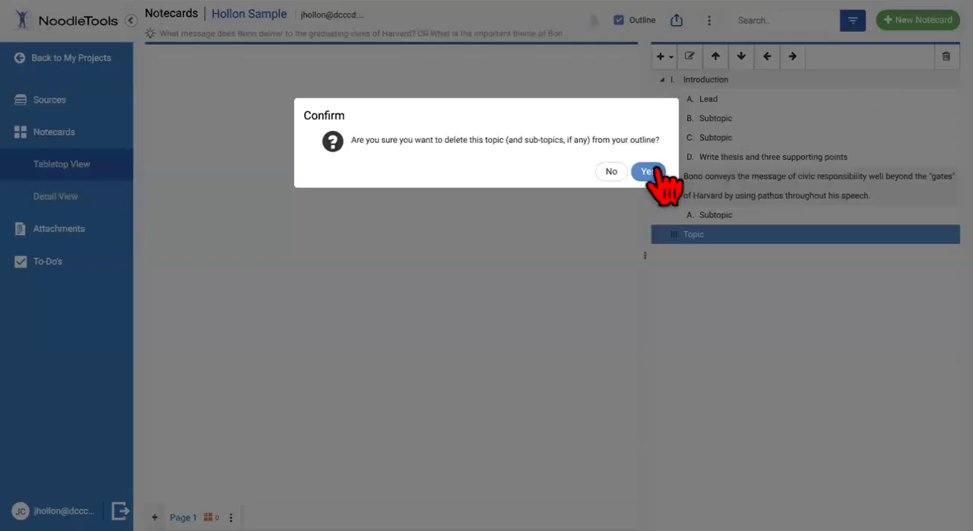
{"action": "left_click", "coordinate": [655, 174]}
Add a child subtopic 1 under subtopic A of topic II
{"action": "left_click", "coordinate": [734, 217]}
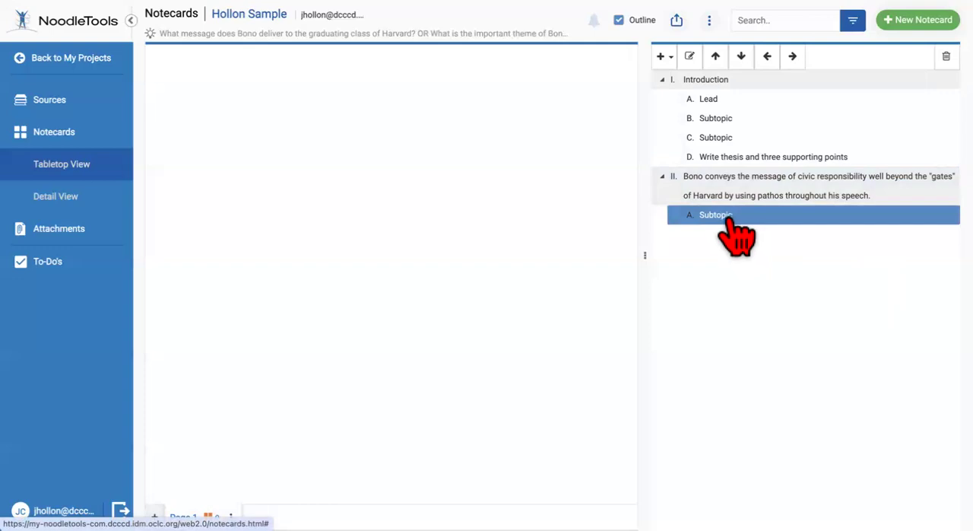
{"action": "left_click", "coordinate": [662, 57]}
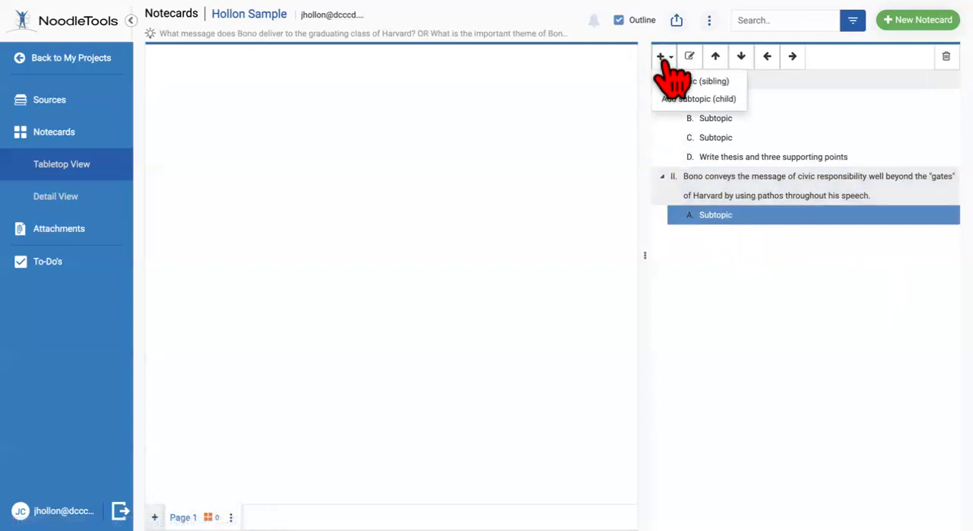
{"action": "left_click", "coordinate": [711, 100]}
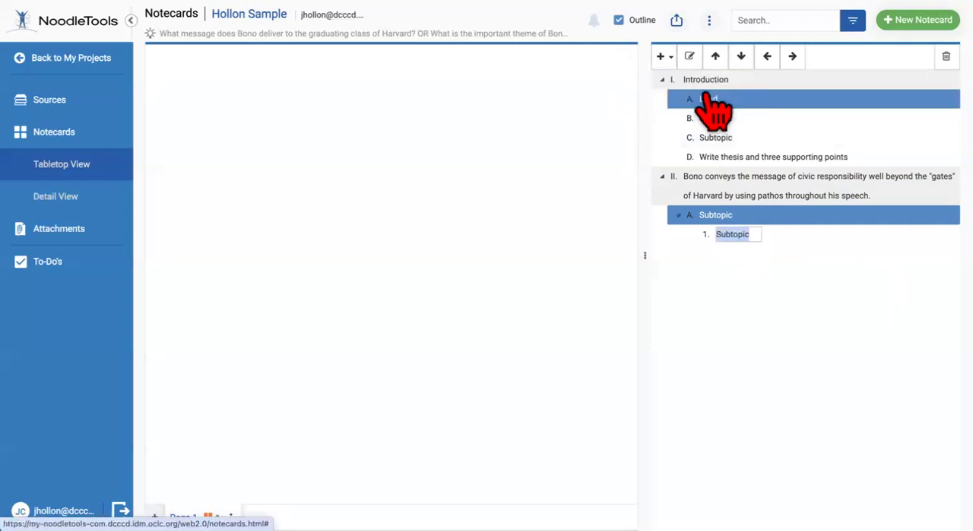
Add a sibling subtopic B after subtopic A under topic II, keeping the placeholder name
{"action": "left_click", "coordinate": [692, 79]}
{"action": "left_click", "coordinate": [661, 58]}
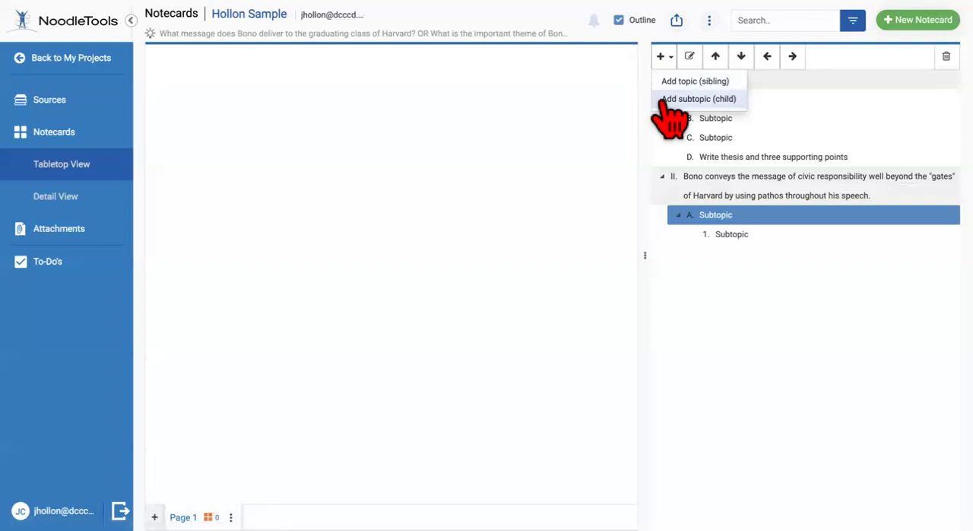
{"action": "left_click", "coordinate": [694, 81]}
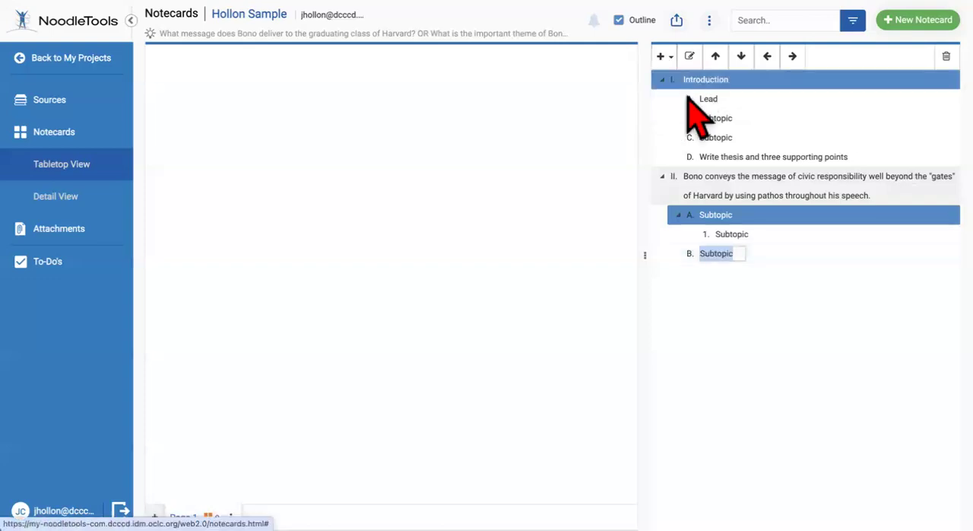
{"action": "left_click", "coordinate": [745, 236]}
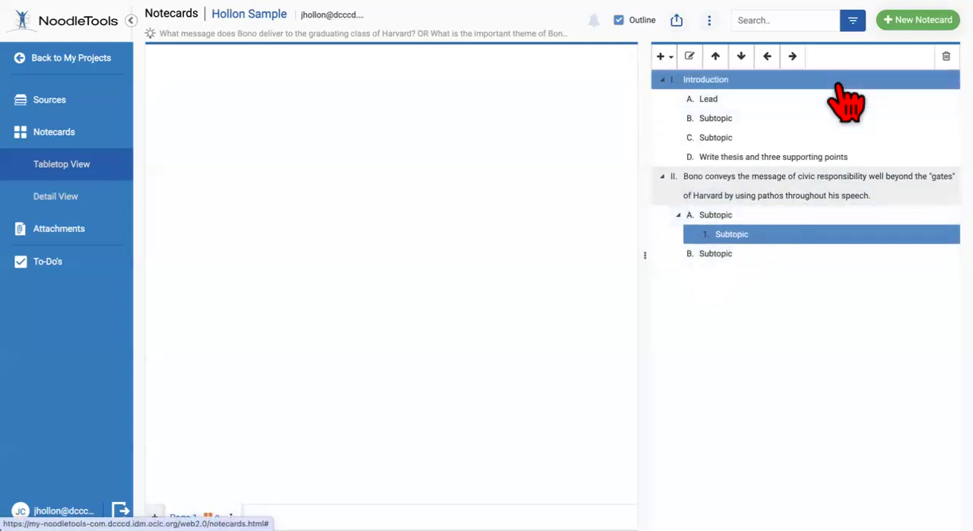
Delete child subtopic 1 under subtopic A of topic II and confirm the deletion
{"action": "left_click", "coordinate": [946, 56]}
{"action": "left_click", "coordinate": [648, 172]}
{"action": "left_click", "coordinate": [740, 237]}
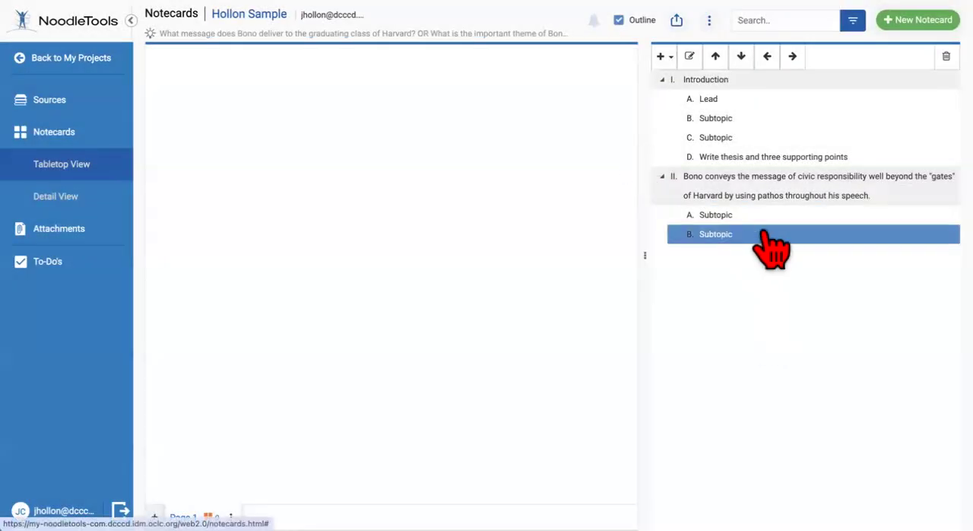
{"action": "left_click", "coordinate": [663, 56]}
{"action": "left_click", "coordinate": [677, 80]}
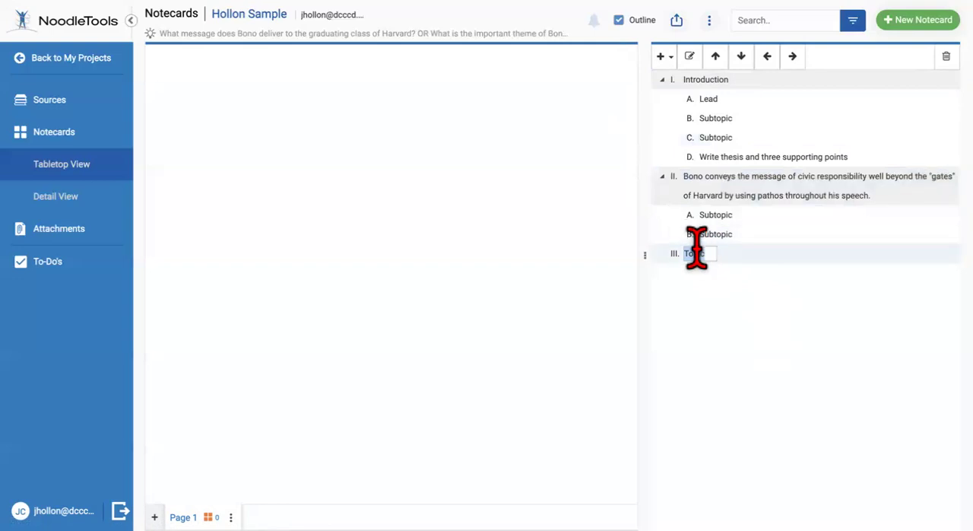
{"action": "left_click", "coordinate": [696, 256]}
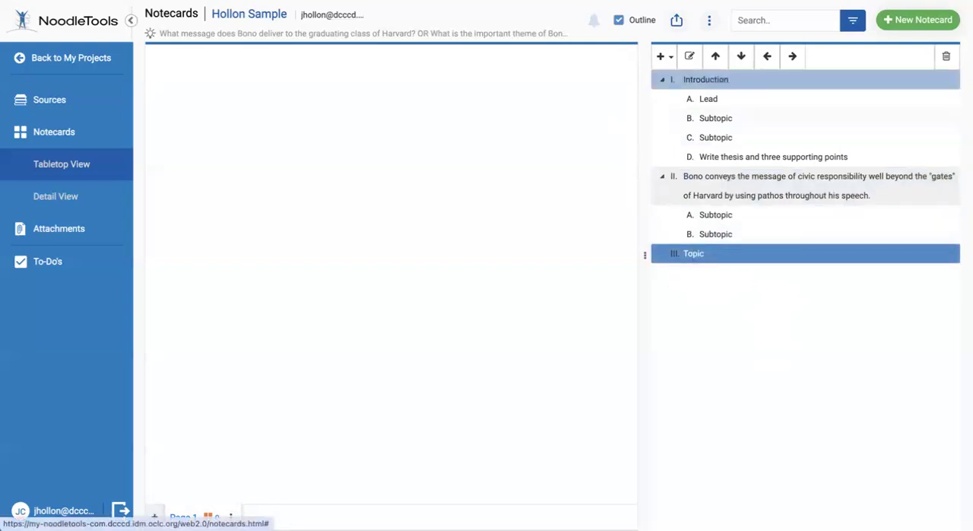
{"action": "left_click", "coordinate": [946, 56]}
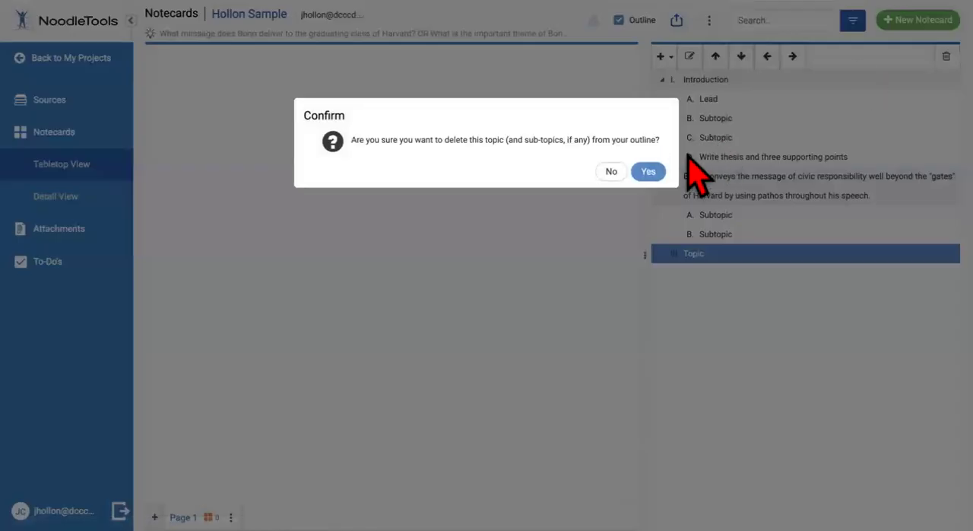
{"action": "left_click", "coordinate": [648, 172]}
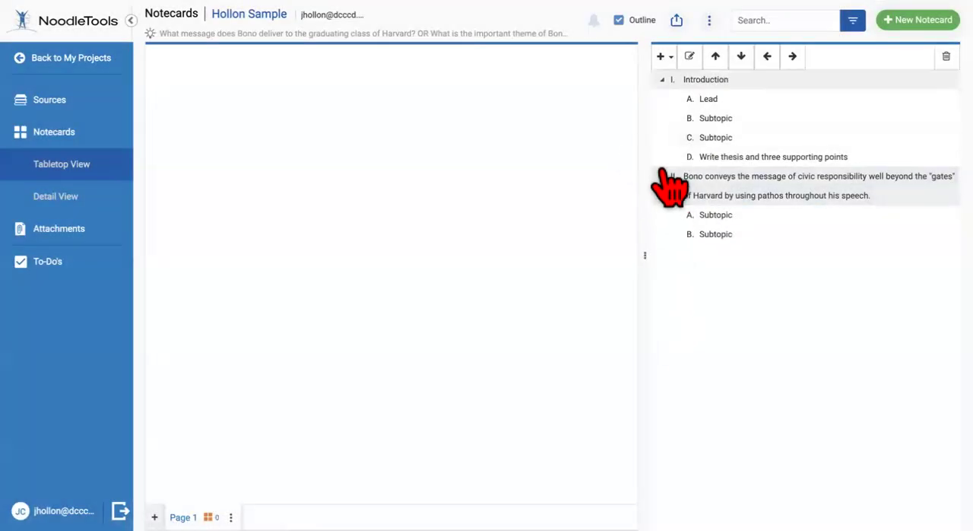
Add four more child subtopics, C through F, under topic II, keeping their placeholder names
{"action": "left_click", "coordinate": [705, 238]}
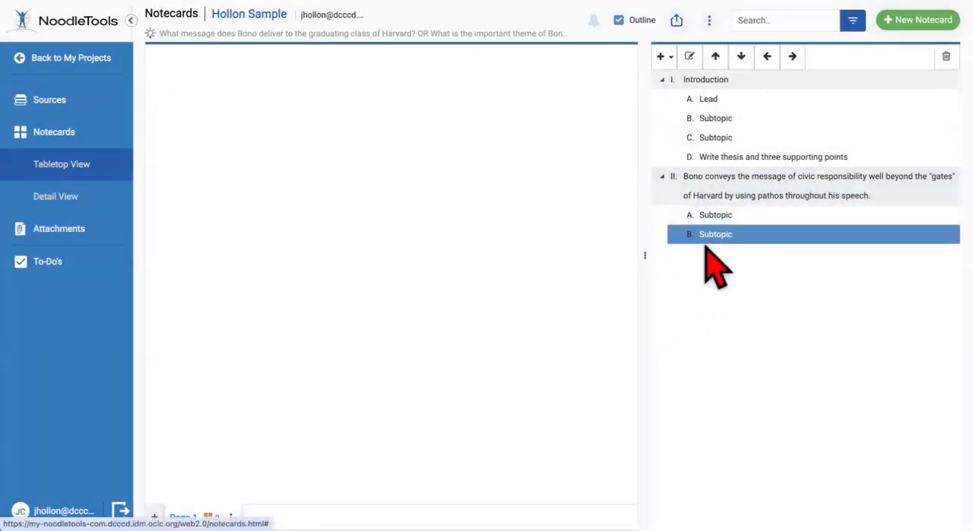
{"action": "left_click", "coordinate": [713, 190]}
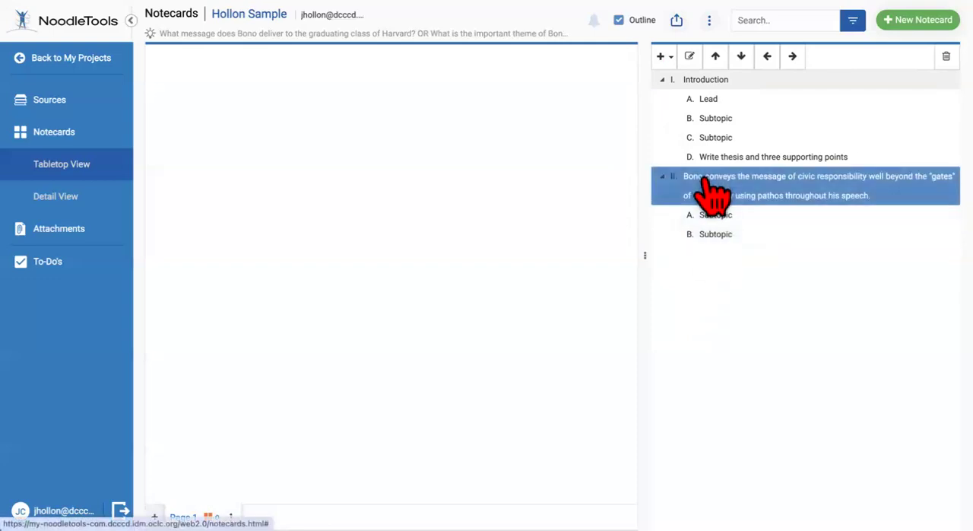
{"action": "left_click", "coordinate": [663, 57]}
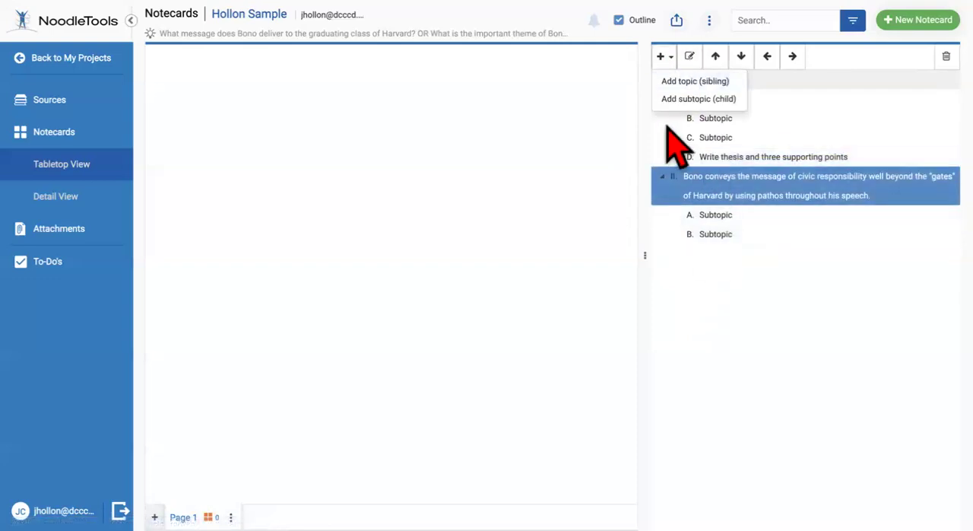
{"action": "left_click", "coordinate": [708, 99]}
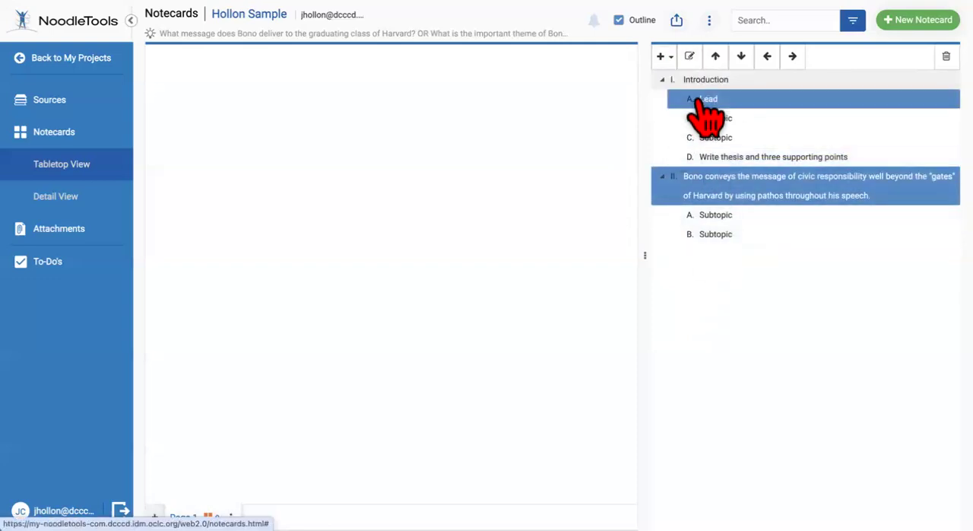
{"action": "left_click", "coordinate": [663, 56]}
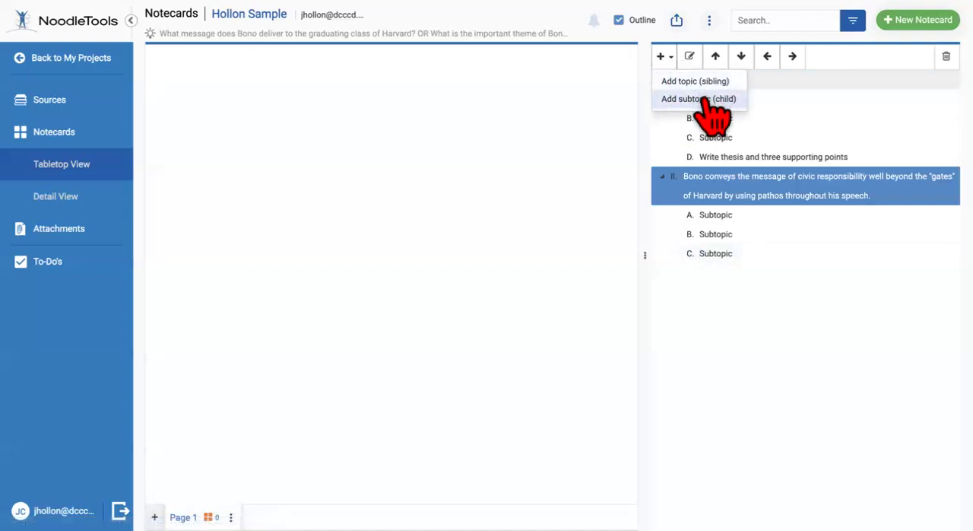
{"action": "left_click", "coordinate": [696, 99]}
{"action": "left_click", "coordinate": [663, 57]}
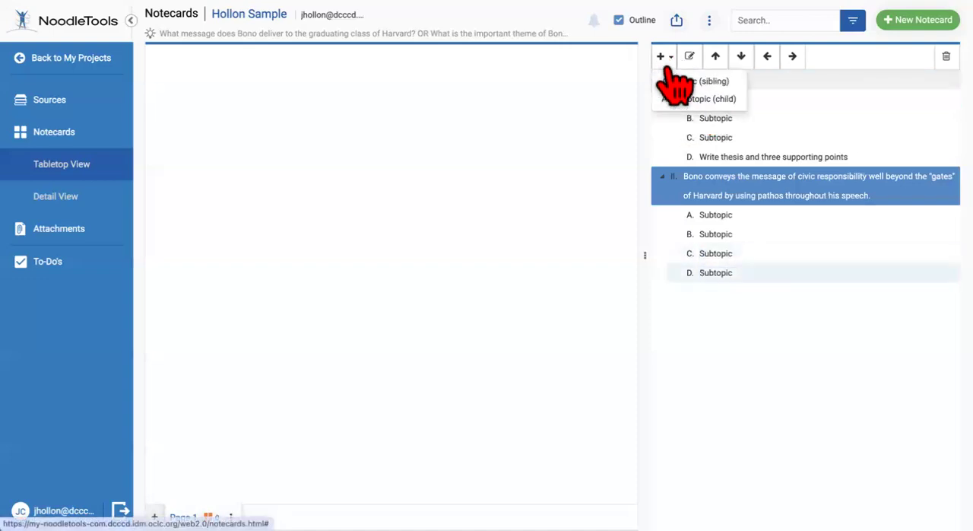
{"action": "left_click", "coordinate": [696, 99]}
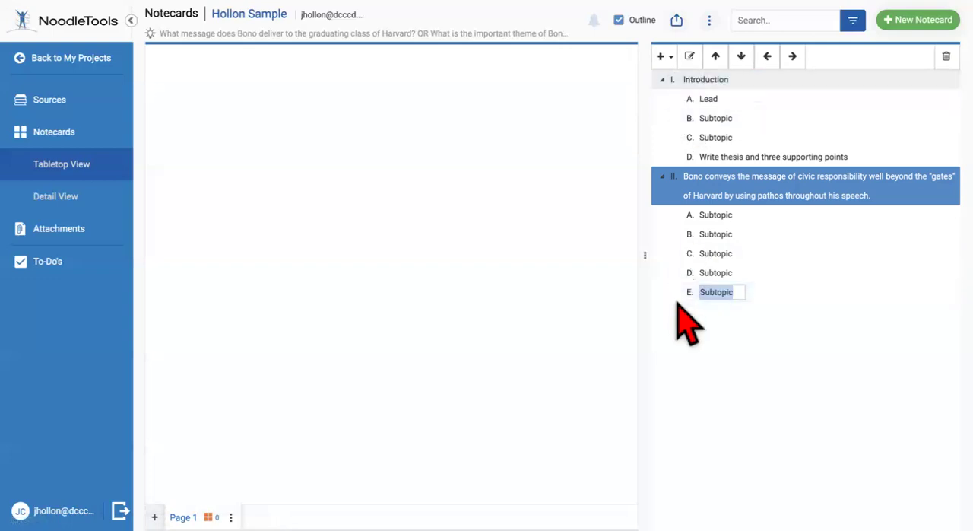
{"action": "left_click", "coordinate": [663, 56]}
{"action": "left_click", "coordinate": [663, 57]}
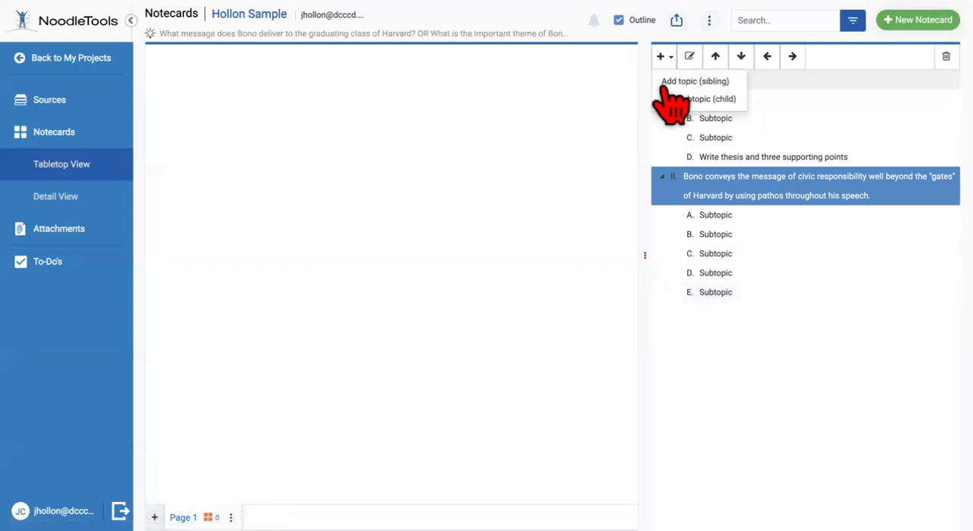
{"action": "left_click", "coordinate": [707, 98]}
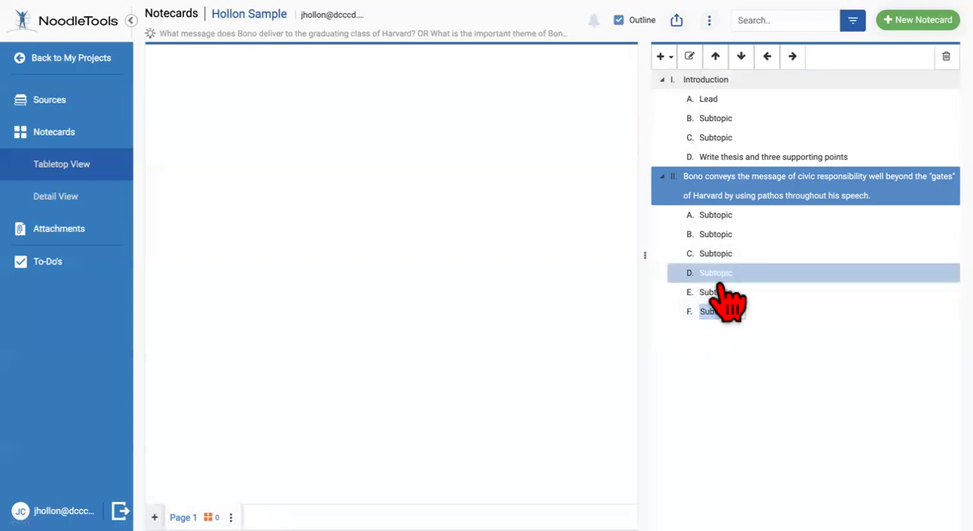
{"action": "left_click", "coordinate": [814, 295]}
{"action": "left_click", "coordinate": [777, 232], "text": "ctrl"}
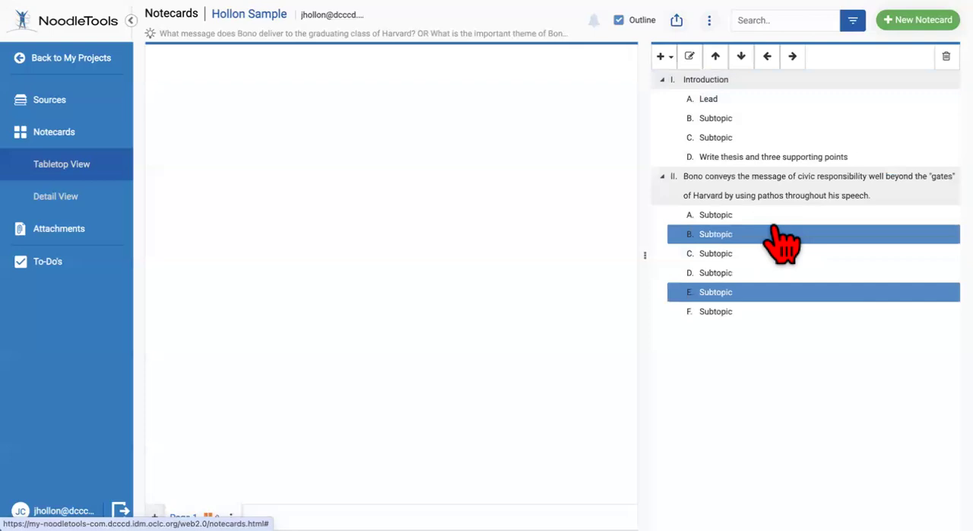
{"action": "left_click", "coordinate": [713, 230], "text": "ctrl"}
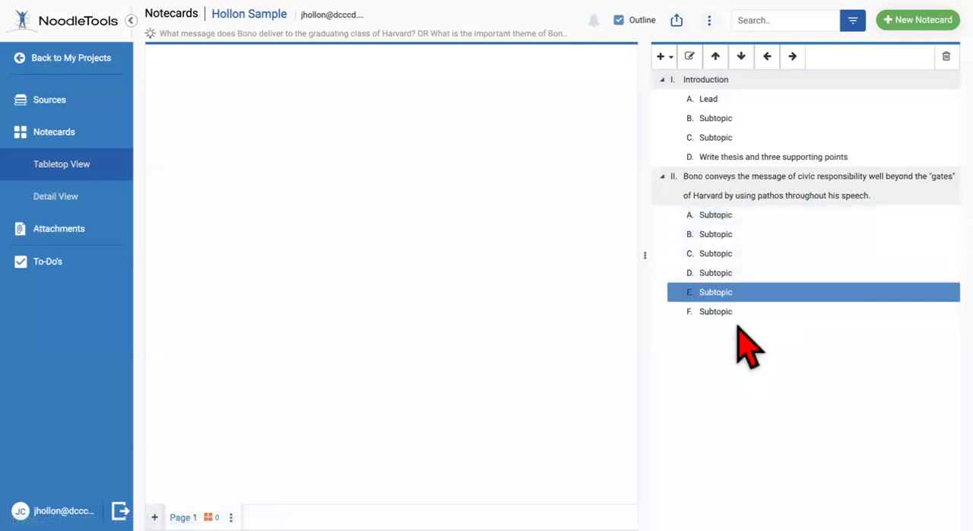
Add a sibling topic III after topic II, keeping the placeholder name
{"action": "left_click", "coordinate": [708, 196], "text": "ctrl"}
{"action": "left_click", "coordinate": [712, 209]}
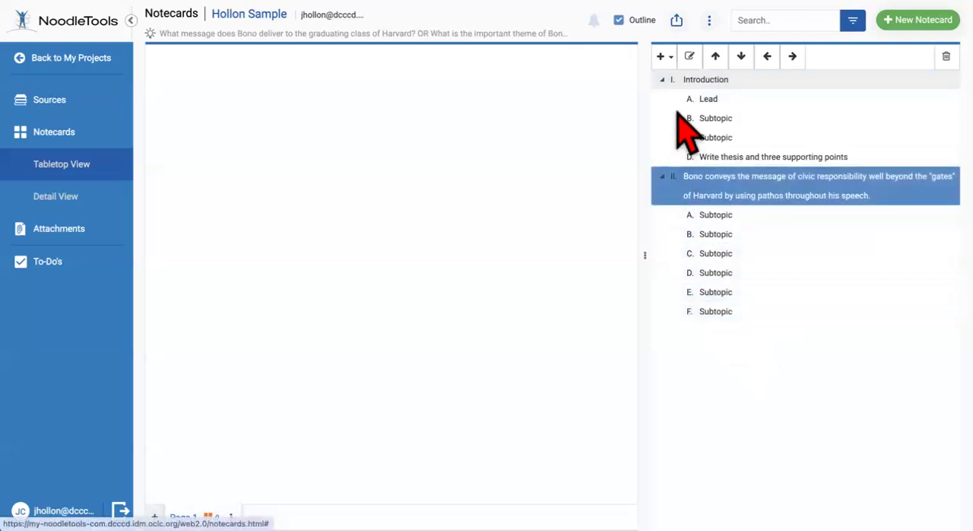
{"action": "left_click", "coordinate": [661, 56]}
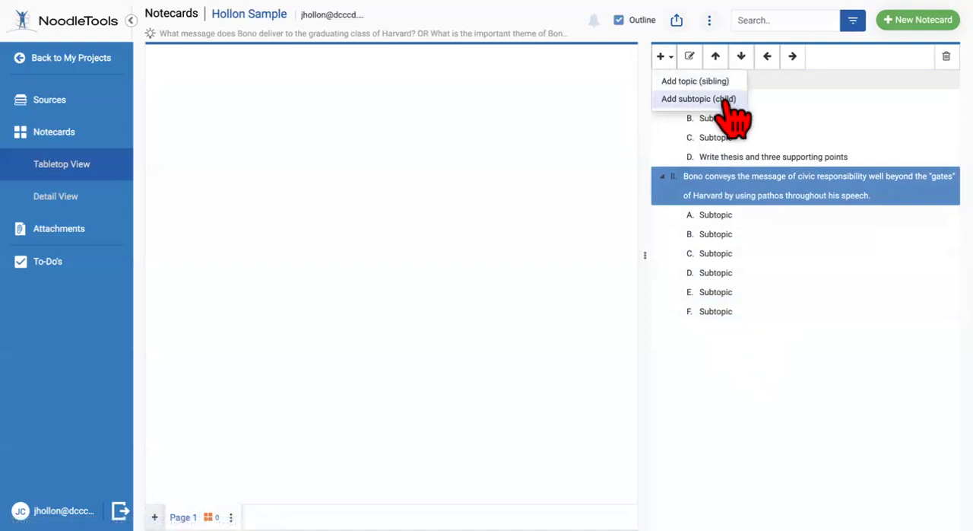
{"action": "left_click", "coordinate": [704, 80]}
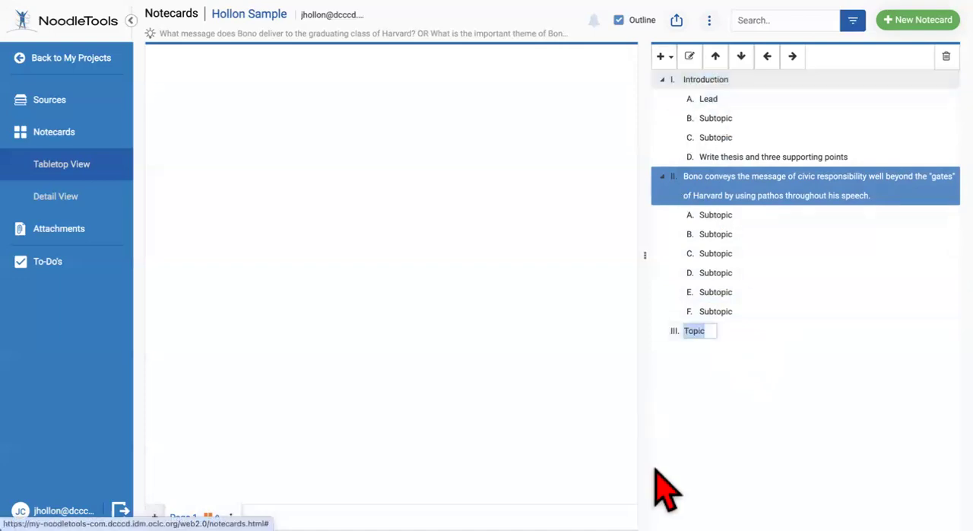
{"action": "left_click", "coordinate": [706, 334]}
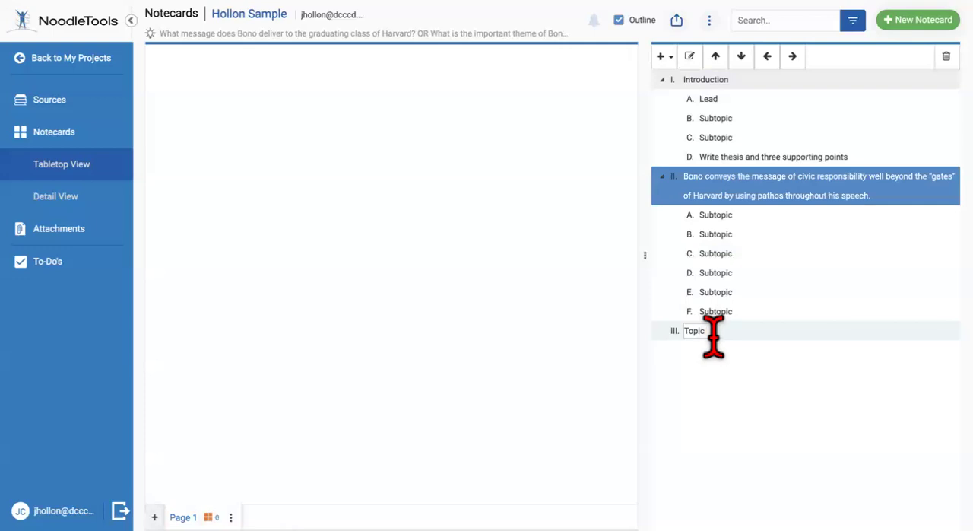
{"action": "left_click", "coordinate": [706, 338]}
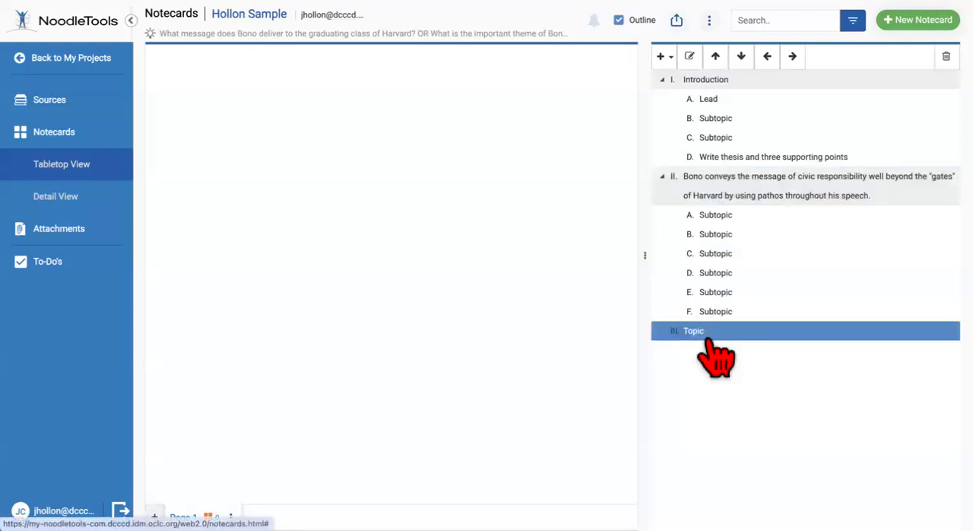
Replace topic III's placeholder name with the sentence opening "Beside his use of pathos to reach these students,"
{"action": "double_click", "coordinate": [699, 331]}
{"action": "left_click", "coordinate": [710, 332]}
{"action": "left_click_drag", "start_coordinate": [708, 327], "coordinate": [684, 331]}
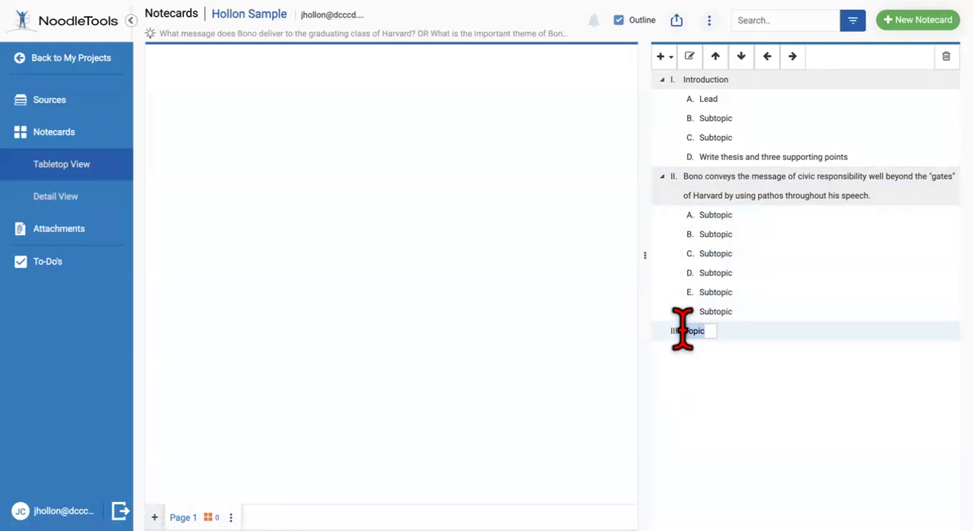
{"action": "type", "text": "Beside his use of pathos to reach these students,"}
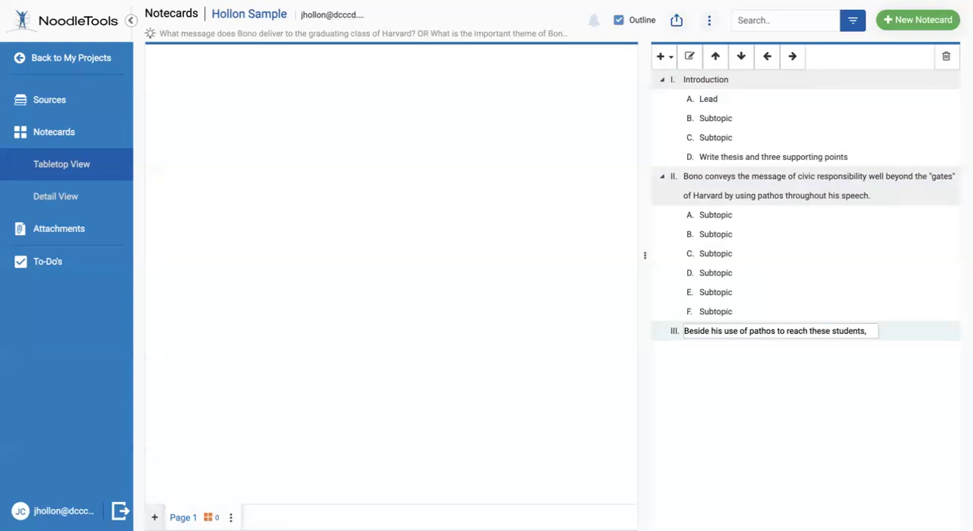
Continue topic III's sentence with "Bono" and replace "his use of" with "employing"
{"action": "type", "text": "ono"}
{"action": "left_click_drag", "start_coordinate": [748, 330], "coordinate": [711, 331]}
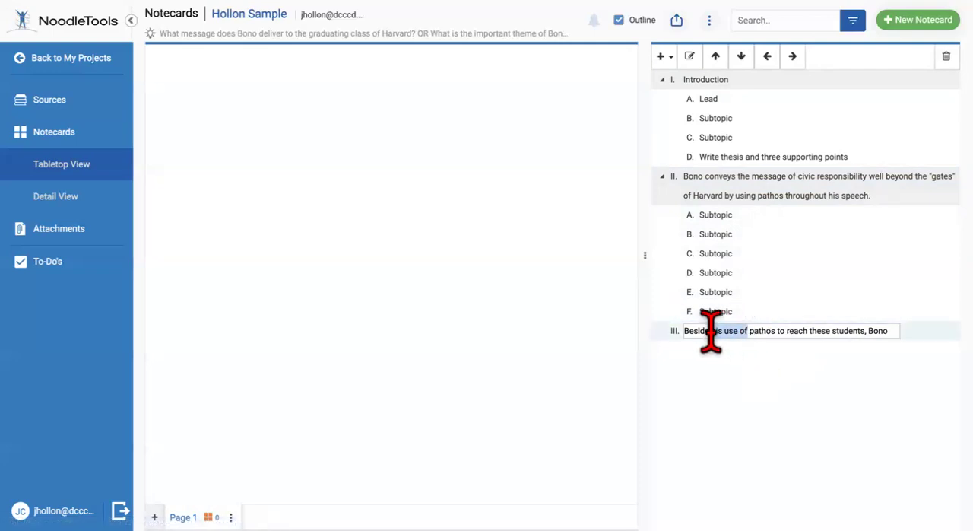
{"action": "type", "text": "employing"}
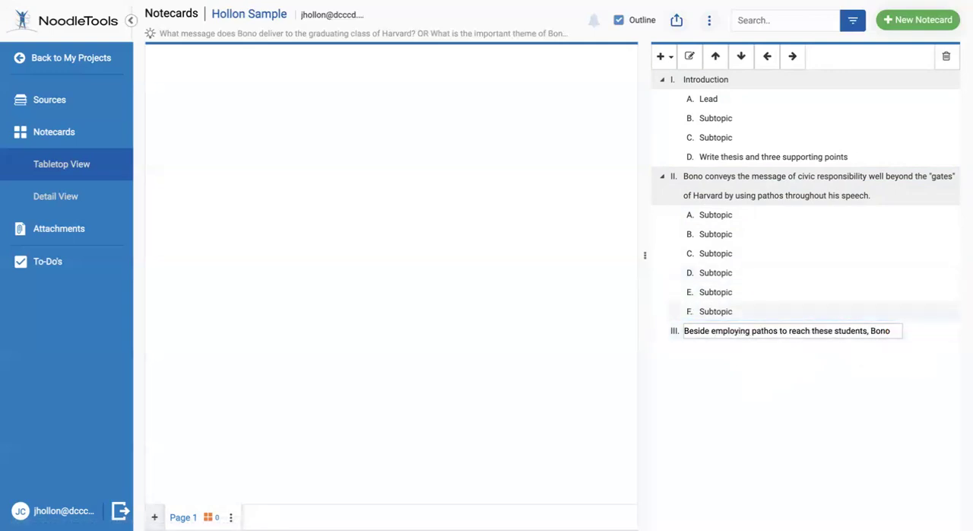
{"action": "type", "text": "al"}
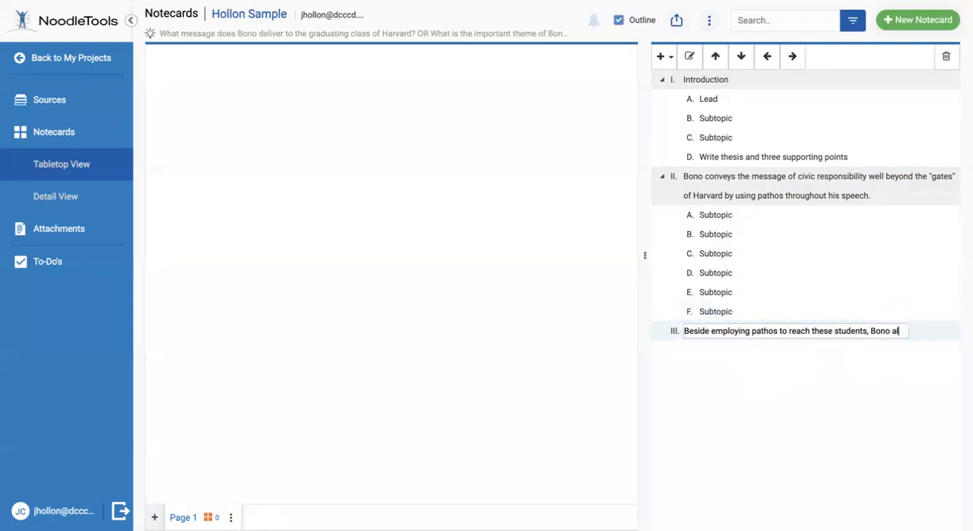
{"action": "type", "text": "so uses"}
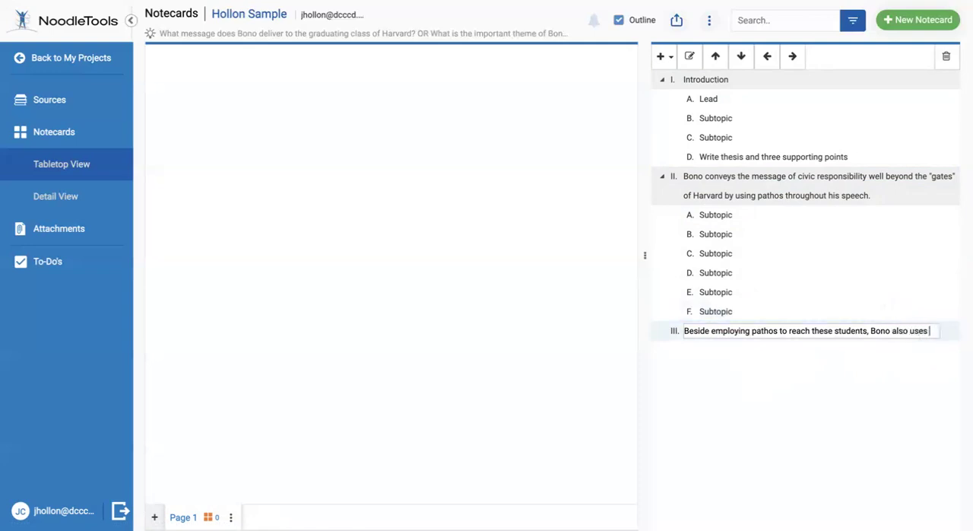
{"action": "type", "text": " allusion"}
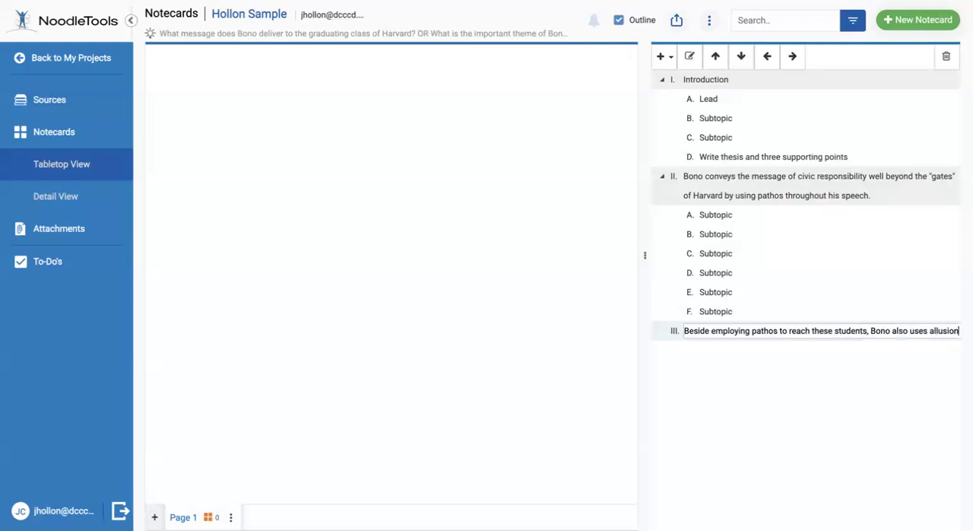
{"action": "type", "text": "s."}
Finish topic III's sentence with "also uses allusions." and save the name
{"action": "left_click", "coordinate": [869, 353]}
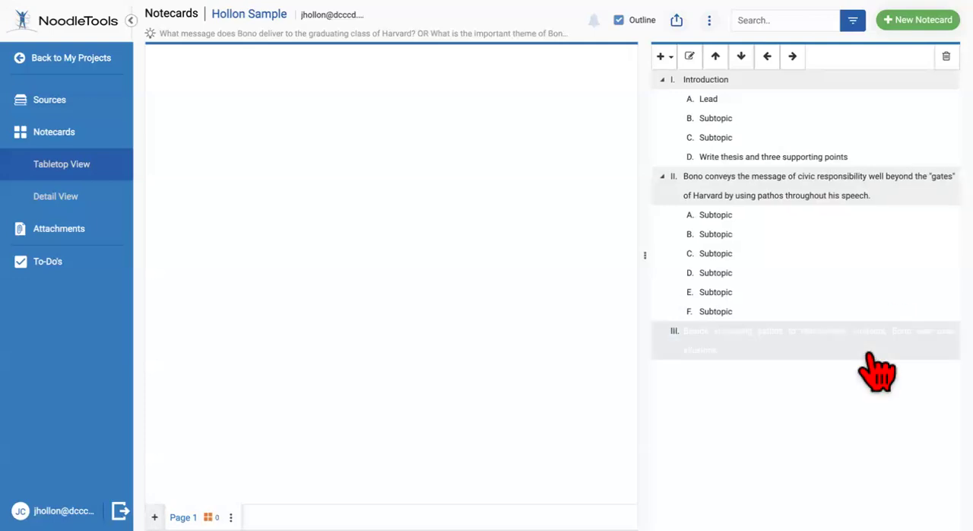
Add three child subtopics, A through C, under topic III, keeping their placeholder names
{"action": "left_click", "coordinate": [662, 57]}
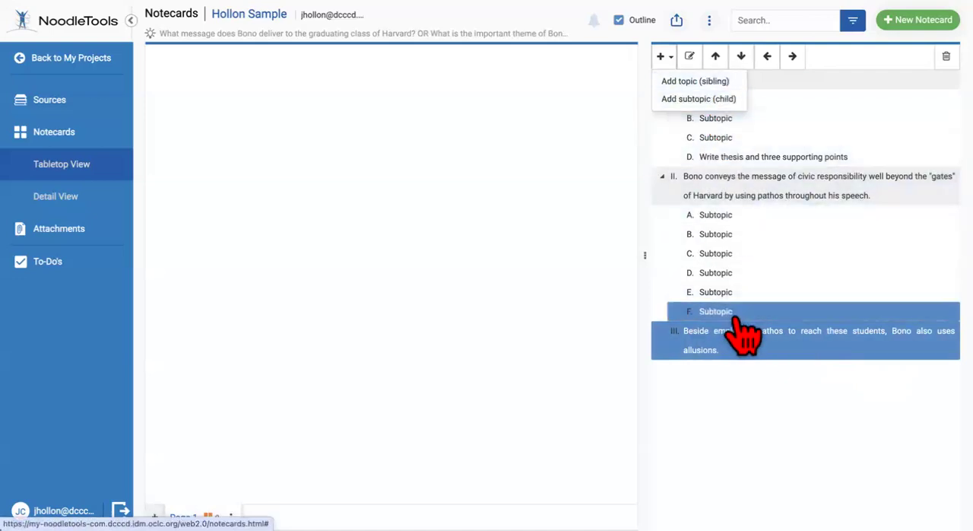
{"action": "left_click", "coordinate": [711, 99]}
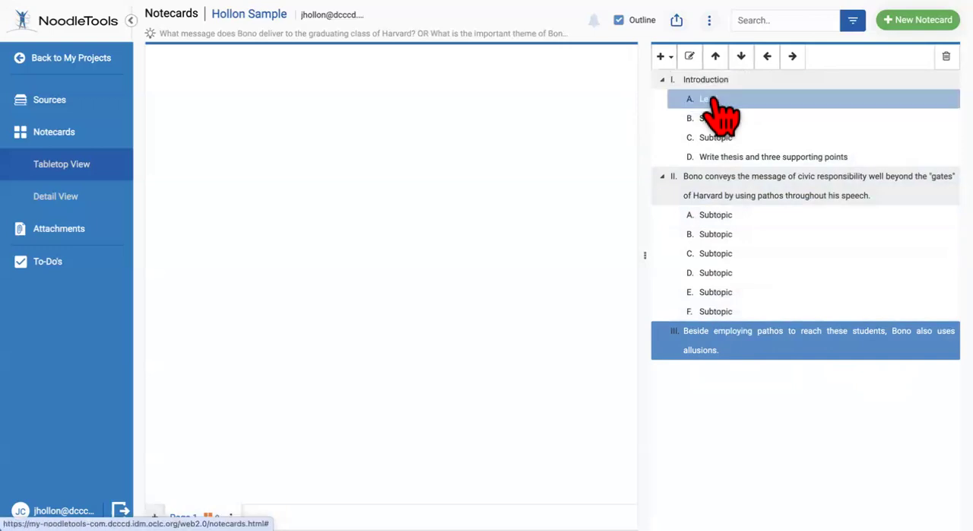
{"action": "left_click", "coordinate": [661, 56]}
{"action": "left_click", "coordinate": [689, 99]}
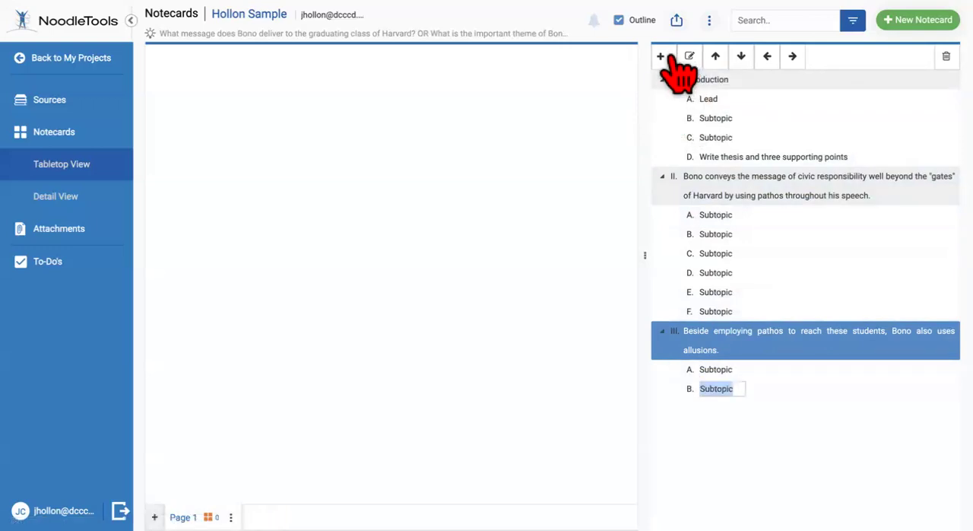
{"action": "left_click", "coordinate": [661, 57]}
{"action": "left_click", "coordinate": [677, 101]}
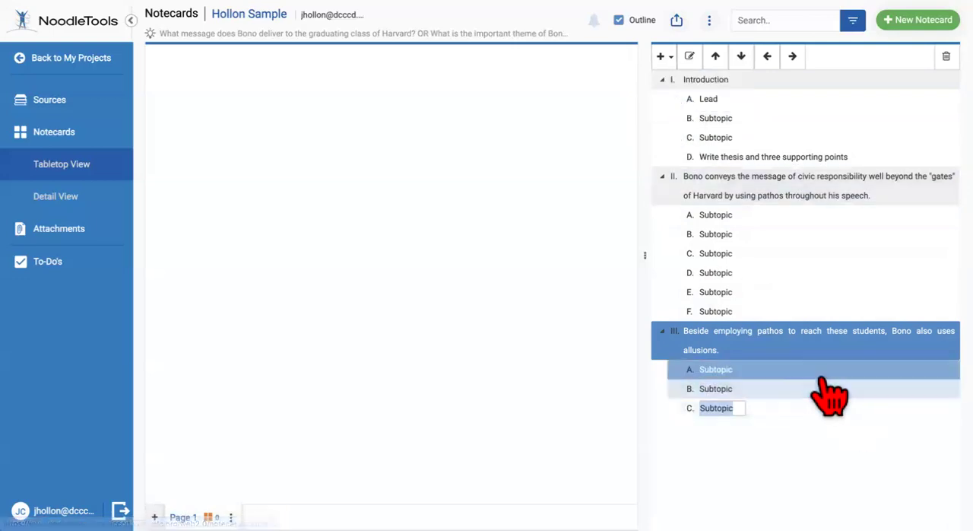
{"action": "left_click", "coordinate": [799, 407]}
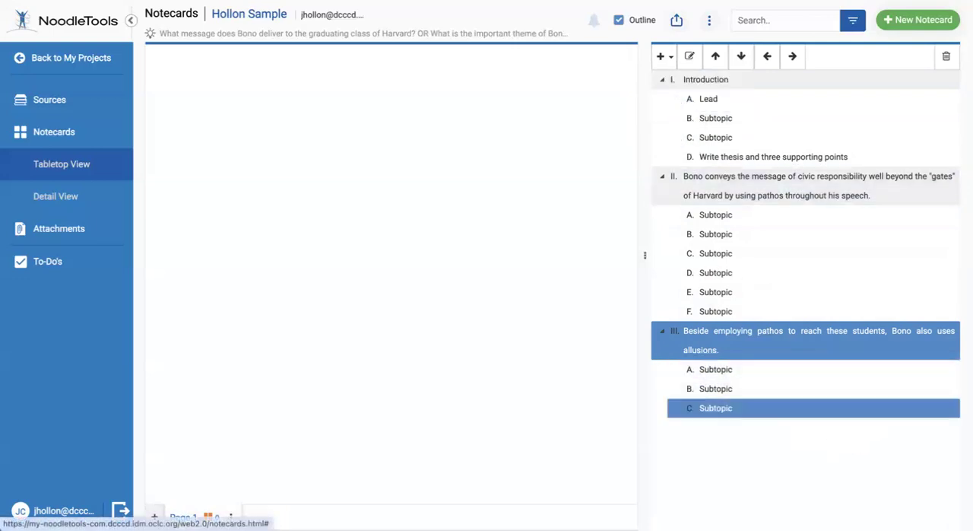
Delete the two empty placeholder topics, IV and V, that follow topic III in the outline
{"action": "left_click", "coordinate": [712, 428]}
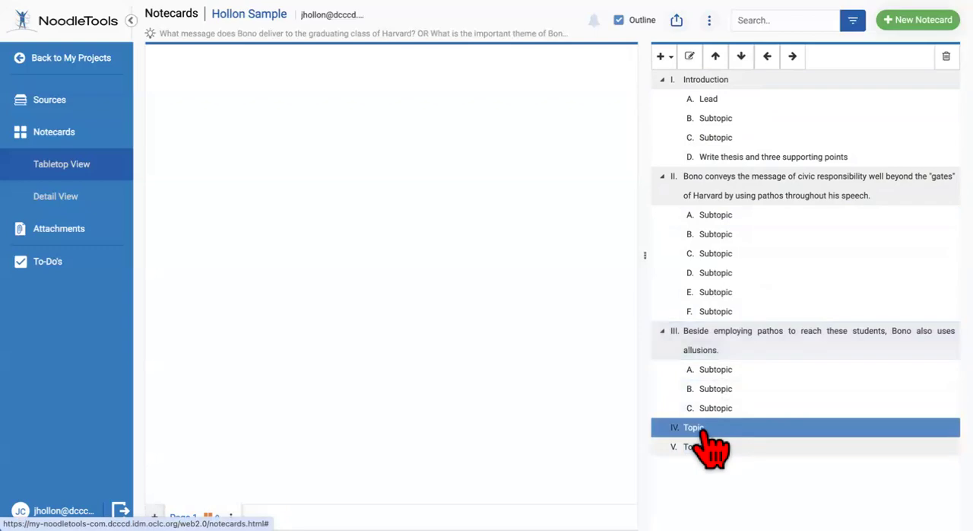
{"action": "key", "text": "Delete"}
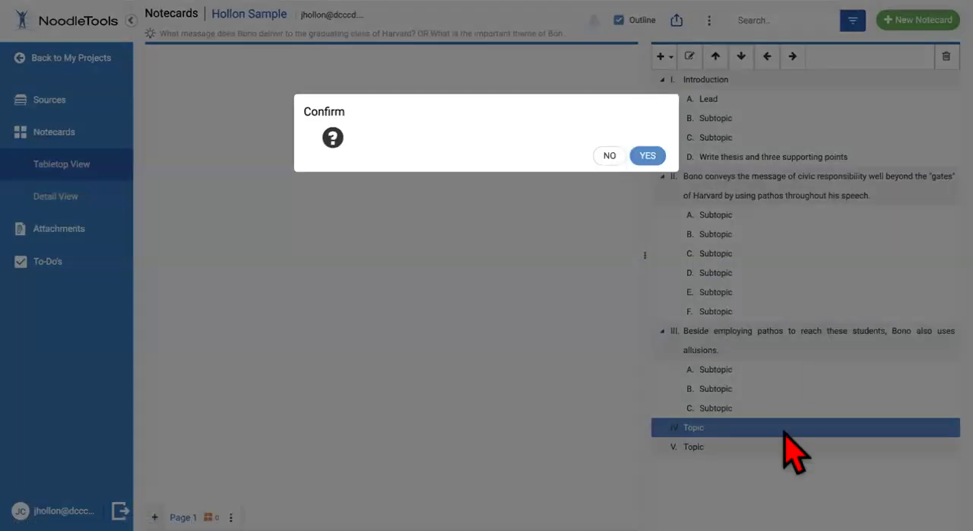
{"action": "left_click", "coordinate": [648, 166]}
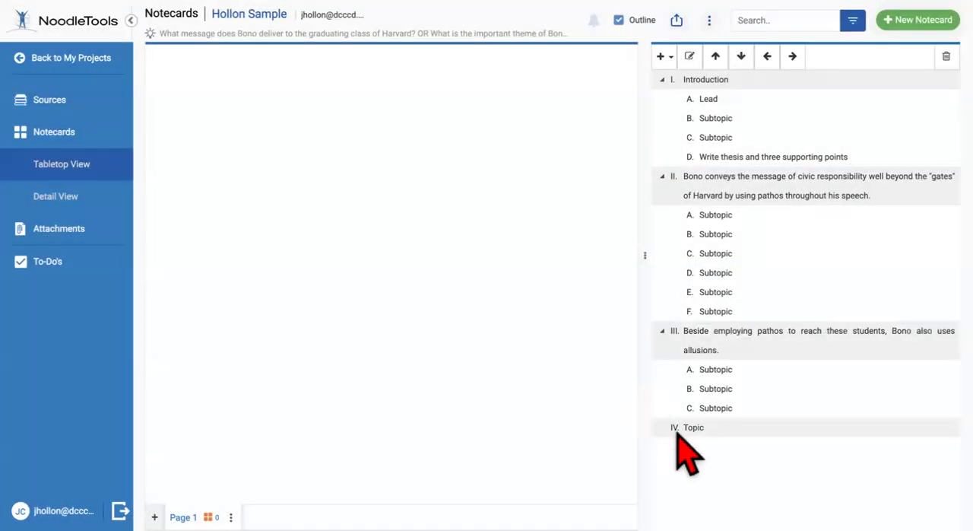
{"action": "left_click", "coordinate": [681, 432]}
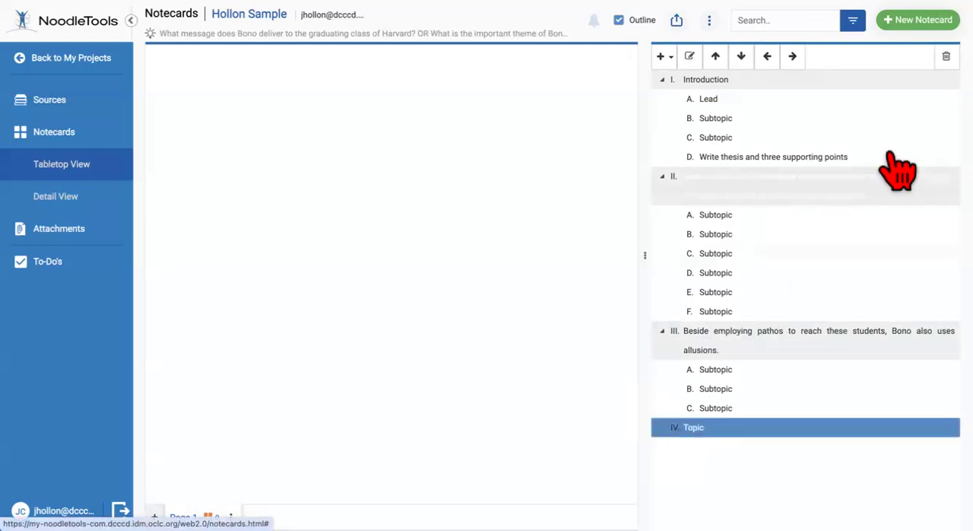
{"action": "key", "text": "Delete"}
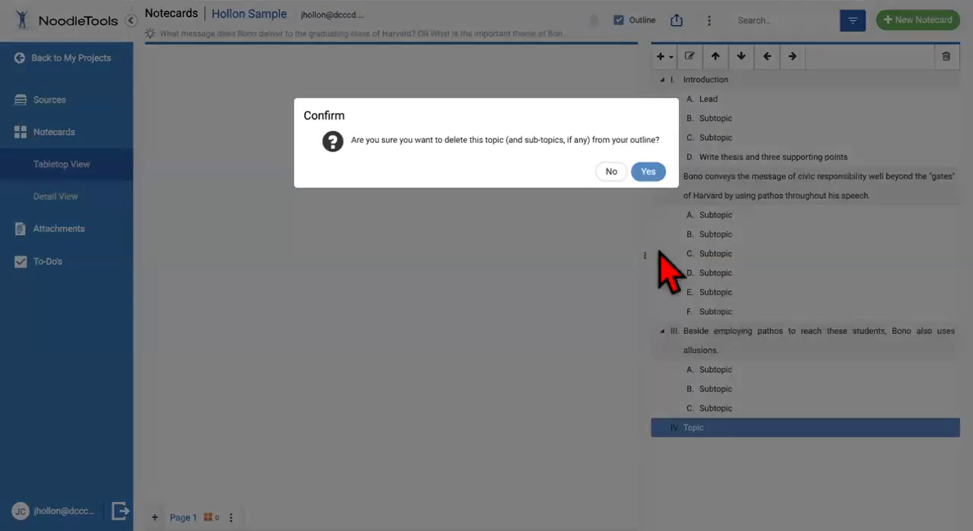
{"action": "left_click", "coordinate": [647, 171]}
Add three more child subtopics, D through F, under topic III, keeping their placeholder names
{"action": "left_click", "coordinate": [695, 355]}
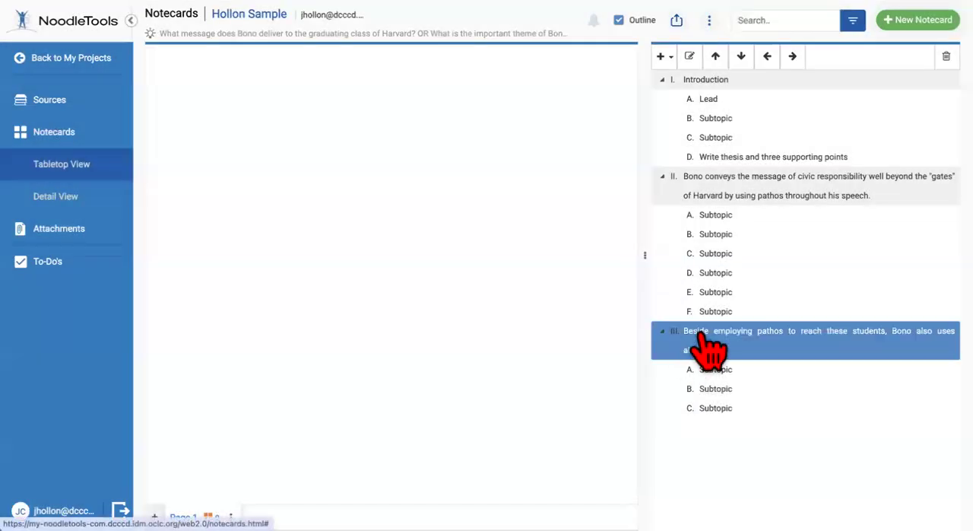
{"action": "left_click", "coordinate": [661, 56]}
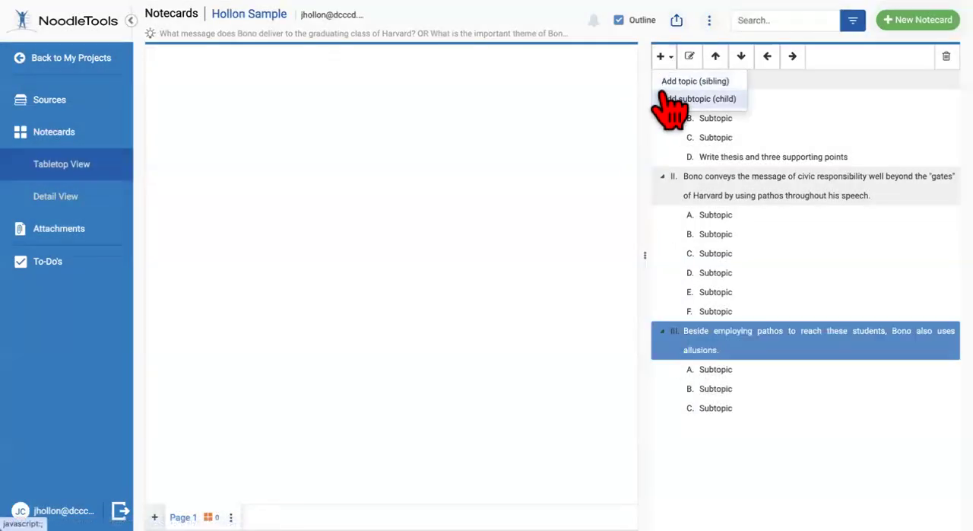
{"action": "left_click", "coordinate": [669, 98]}
{"action": "left_click", "coordinate": [671, 58]}
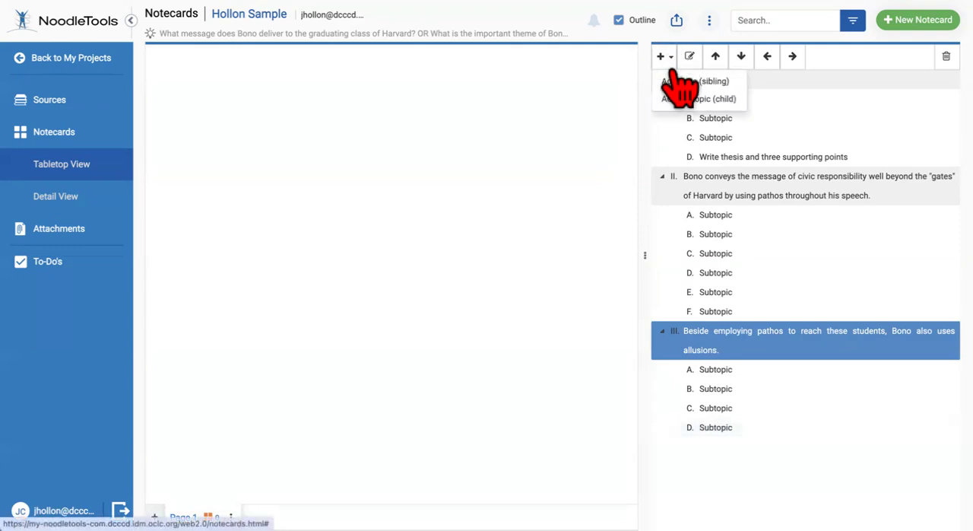
{"action": "left_click", "coordinate": [681, 98]}
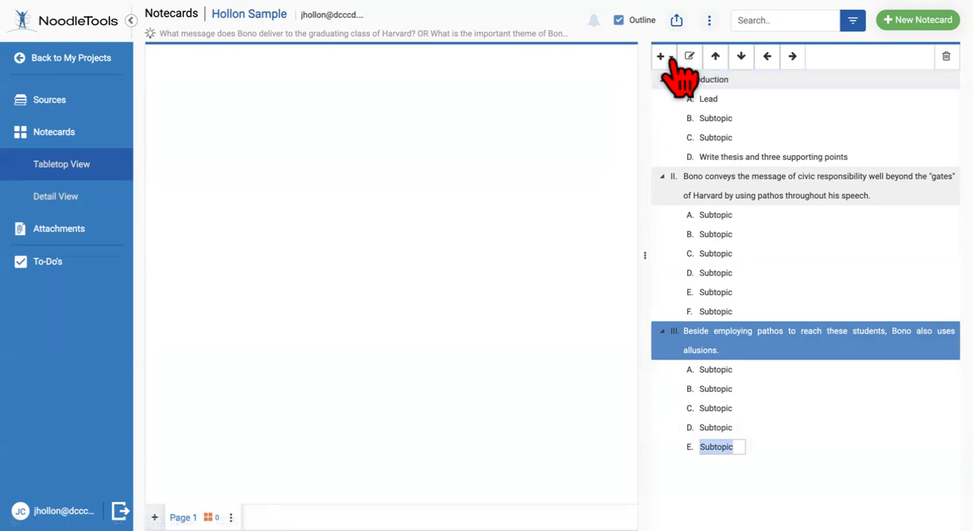
{"action": "left_click", "coordinate": [669, 57]}
{"action": "left_click", "coordinate": [688, 98]}
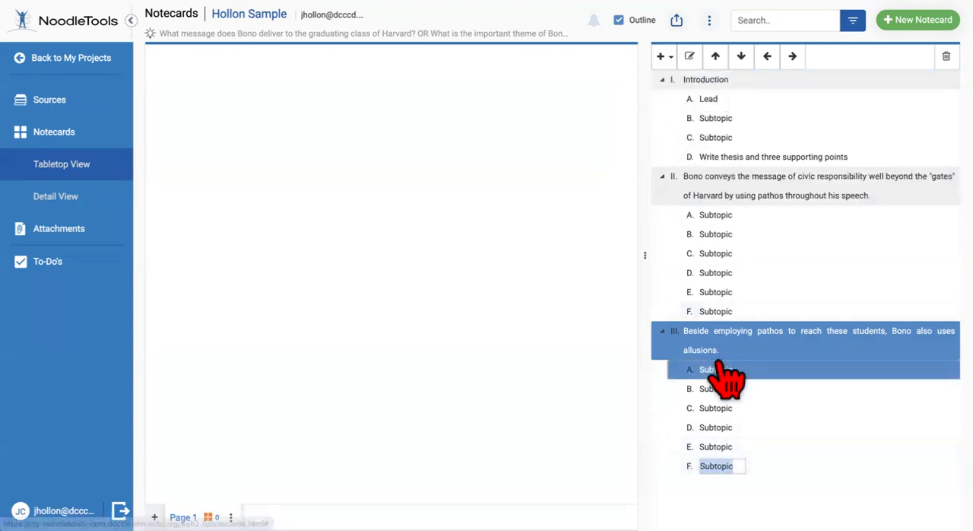
{"action": "left_click", "coordinate": [785, 440]}
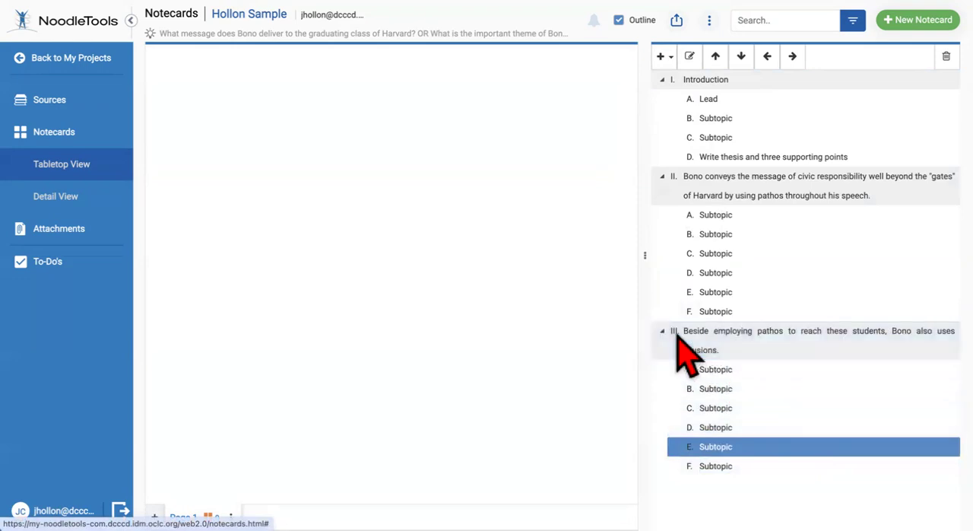
{"action": "left_click", "coordinate": [662, 56]}
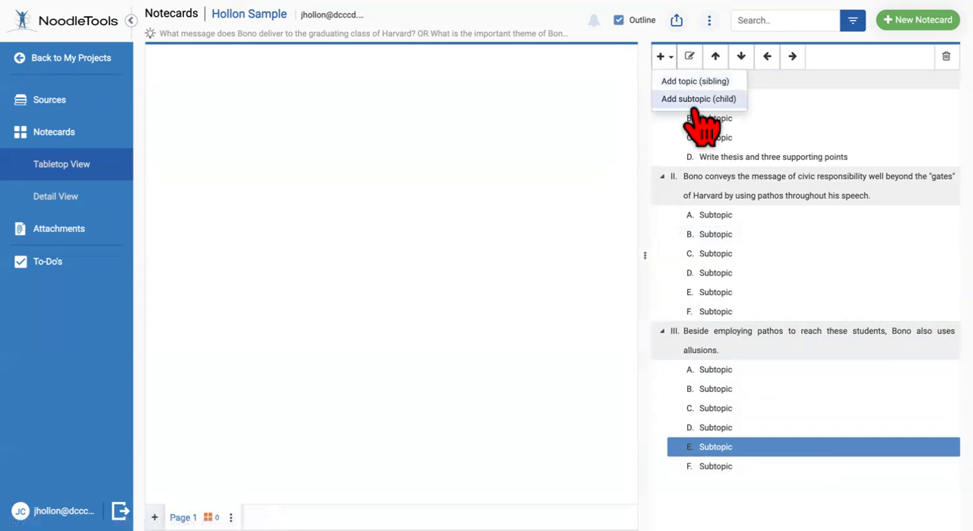
{"action": "left_click", "coordinate": [692, 83]}
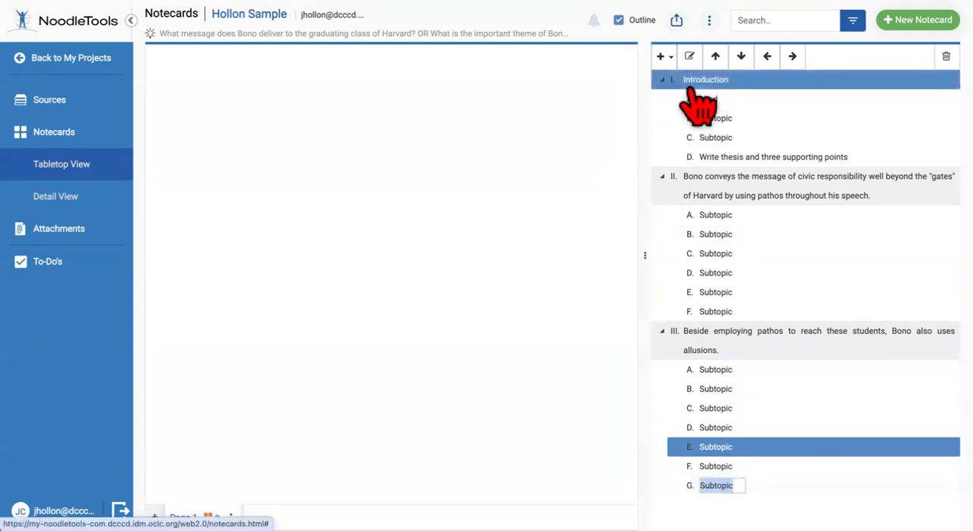
{"action": "left_click", "coordinate": [733, 480]}
{"action": "left_click", "coordinate": [942, 61]}
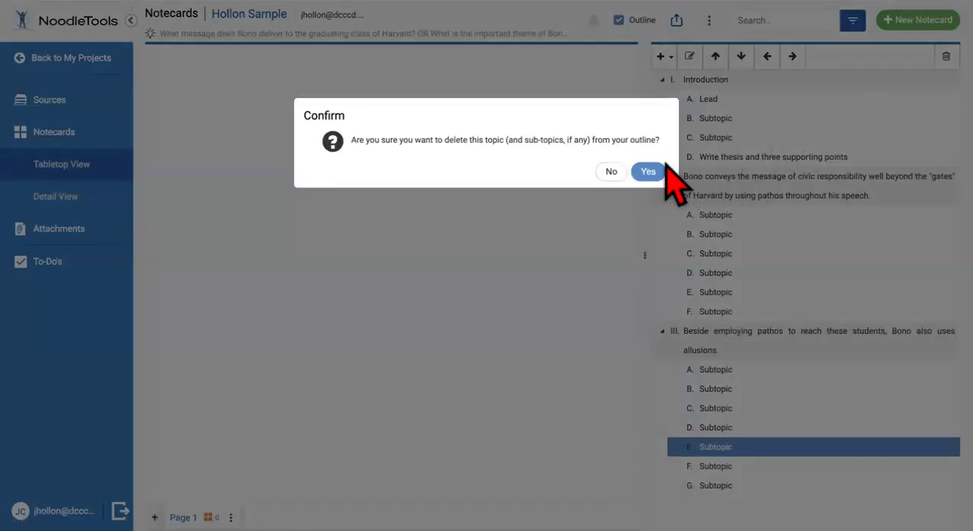
{"action": "left_click", "coordinate": [659, 172]}
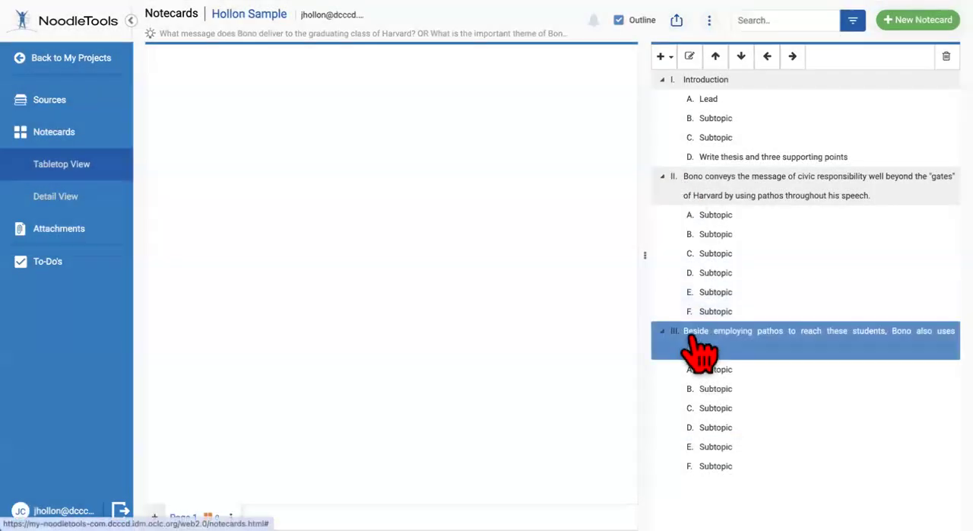
Add topic IV to the outline as a sibling of topic III
{"action": "left_click", "coordinate": [661, 57]}
{"action": "left_click", "coordinate": [694, 82]}
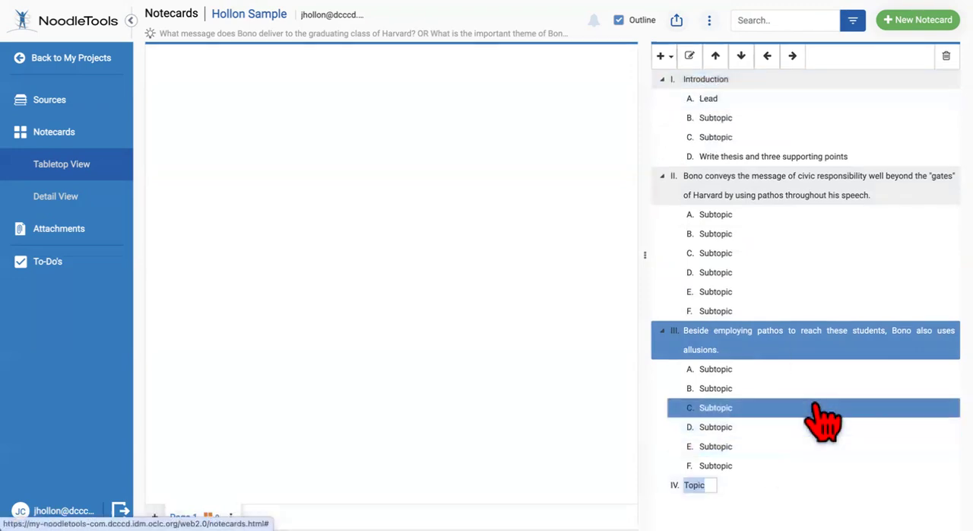
{"action": "key", "text": "Return"}
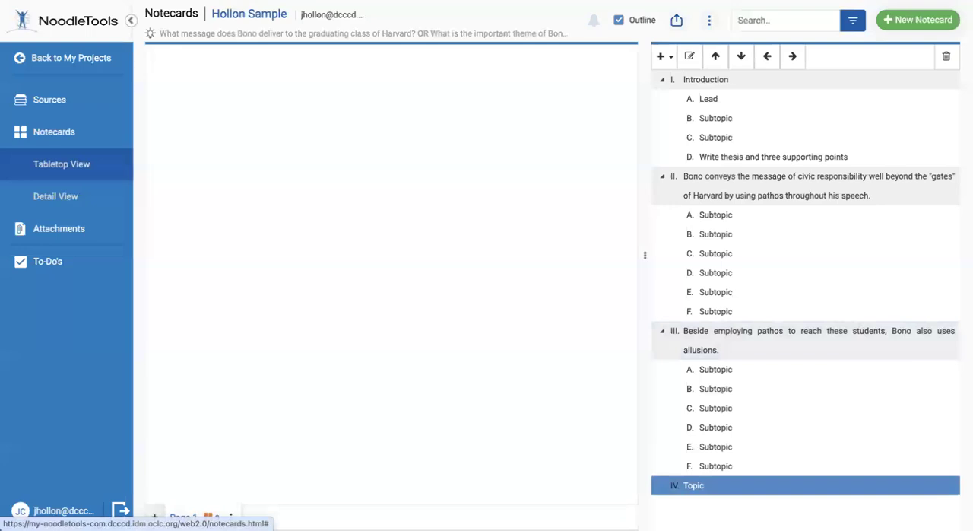
Replace topic IV's placeholder name with the sentence opening "Counterargument - Even though Bono"
{"action": "left_click", "coordinate": [703, 487]}
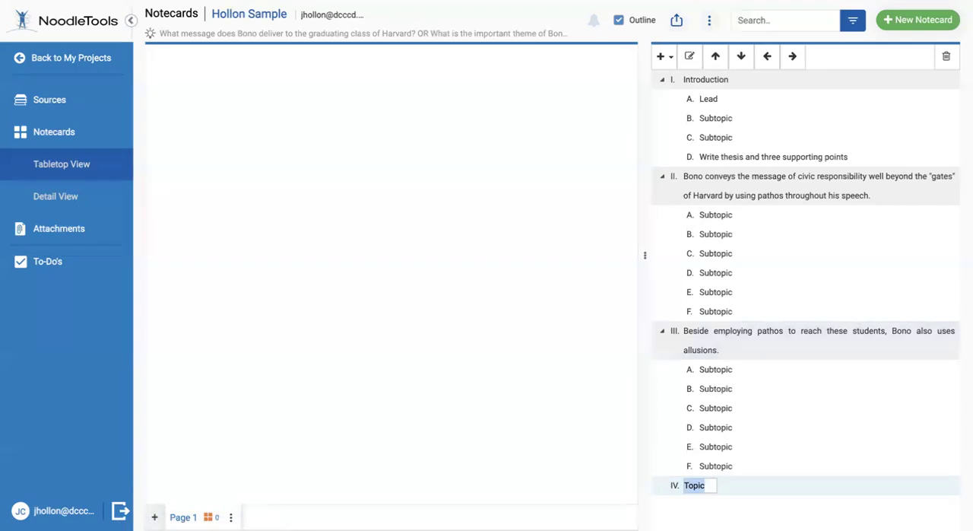
{"action": "type", "text": "Counter"}
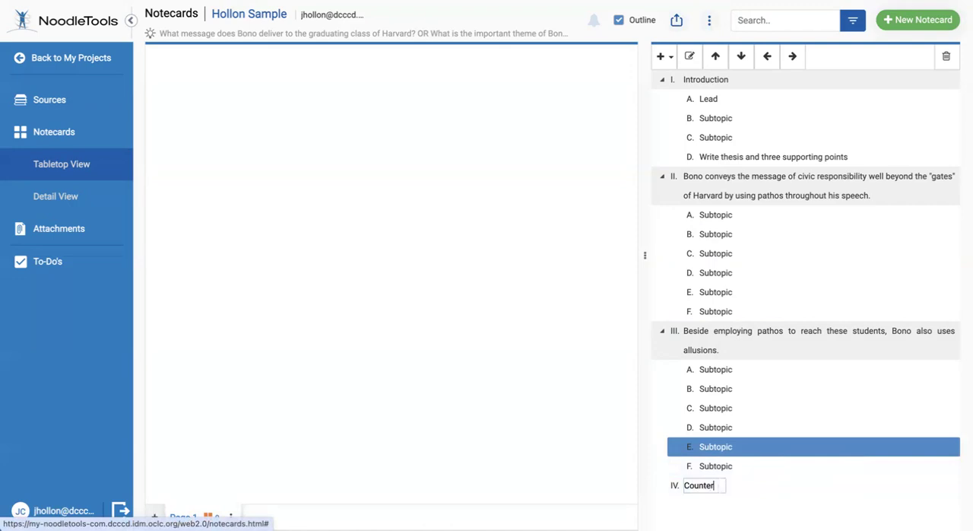
{"action": "type", "text": "argument -"}
{"action": "type", "text": "ven tho"}
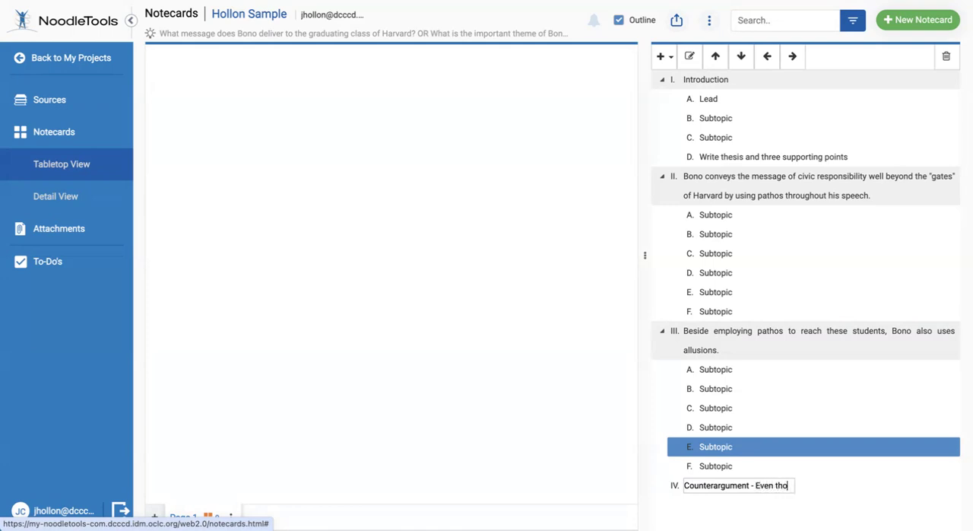
{"action": "type", "text": "ugh Bono"}
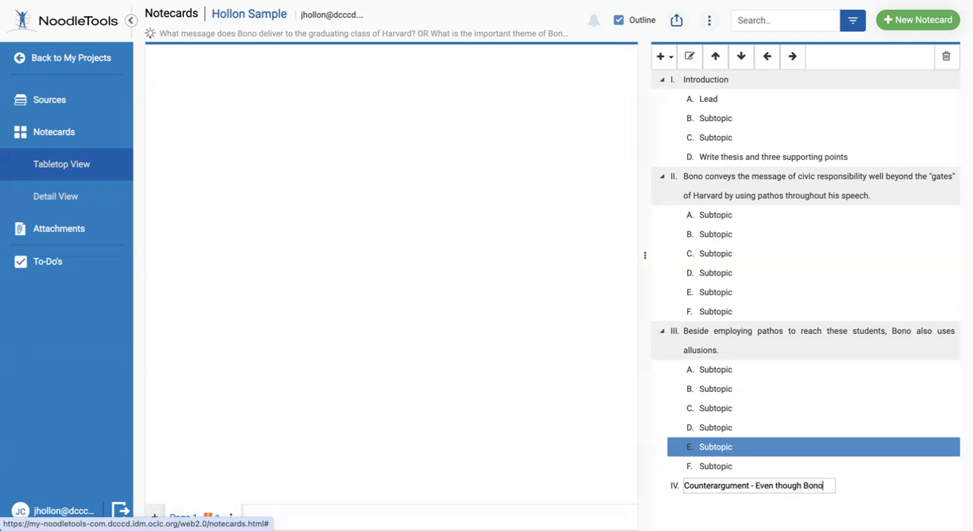
{"action": "type", "text": "'s passion for the"}
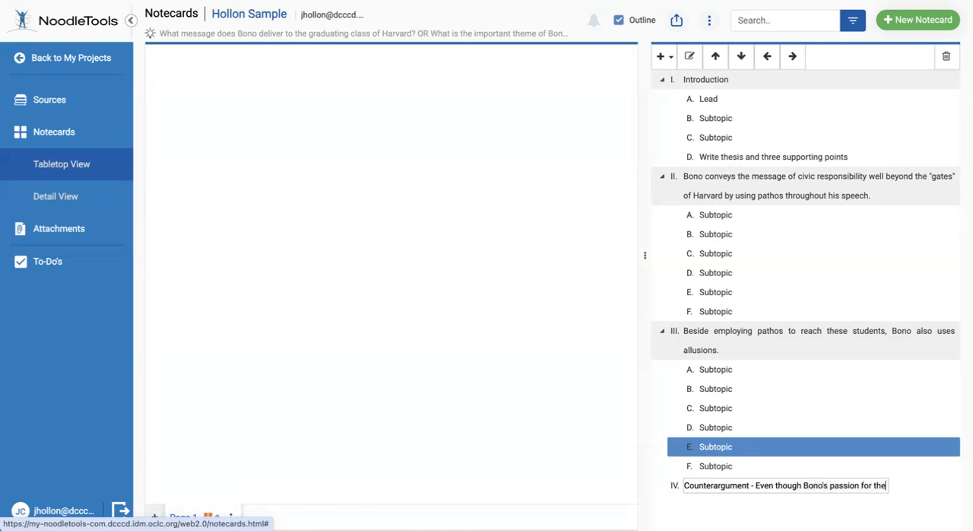
{"action": "type", "text": " plight of peop"}
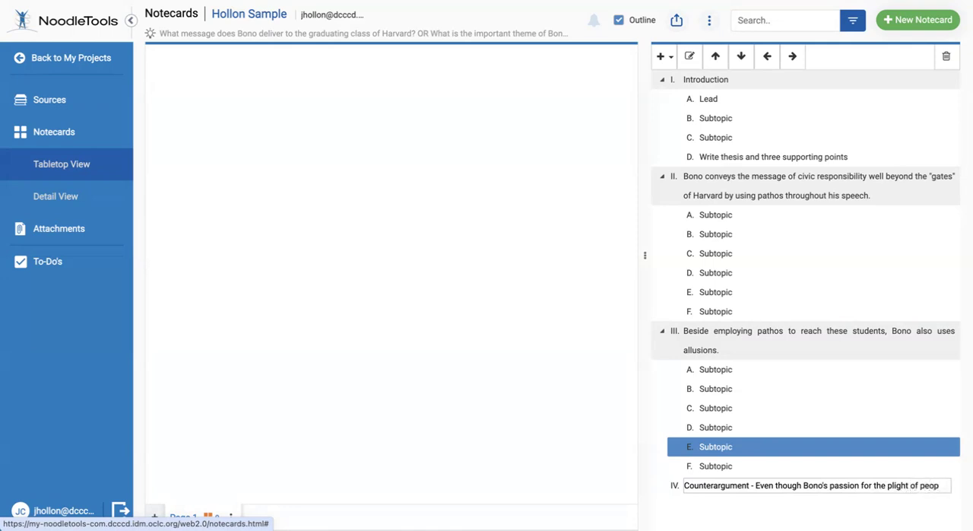
{"action": "type", "text": "le in A"}
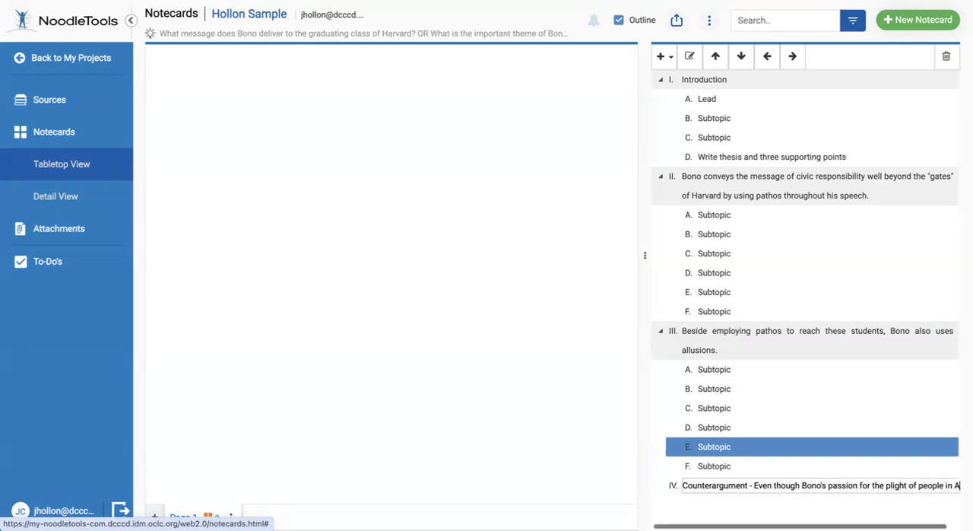
{"action": "type", "text": "frica"}
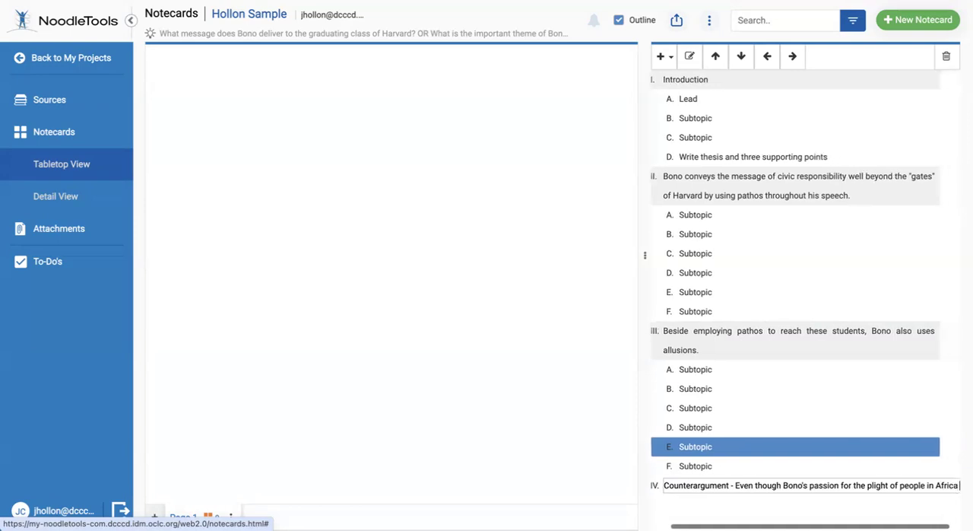
{"action": "type", "text": " is admira"}
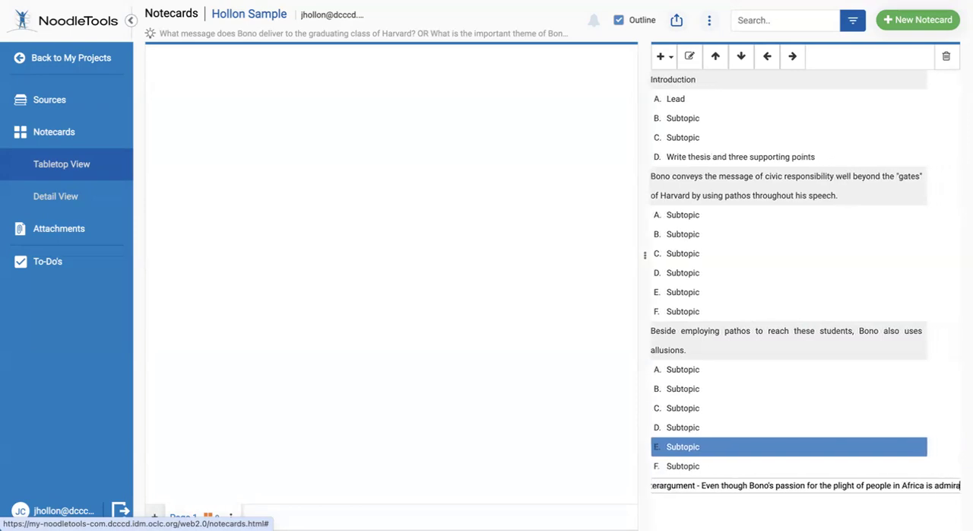
{"action": "type", "text": "ble"}
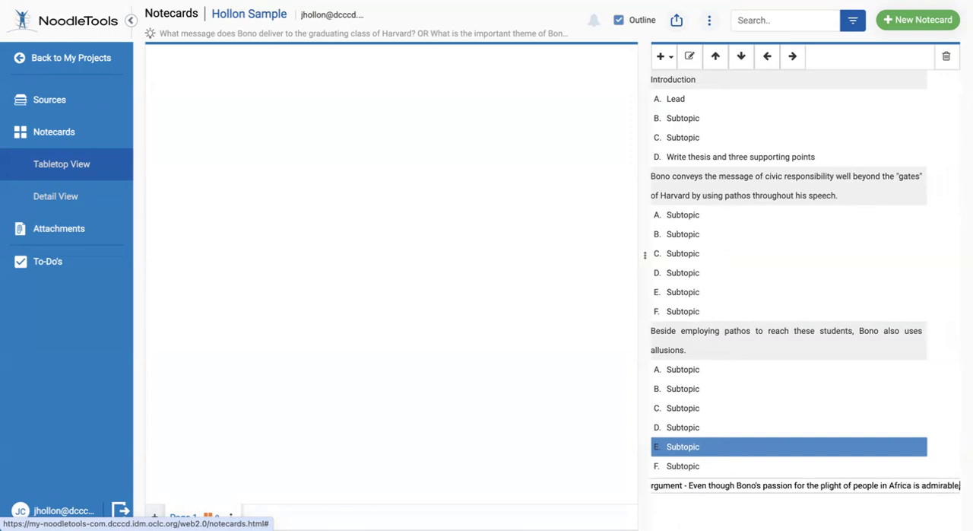
{"action": "type", "text": ", so"}
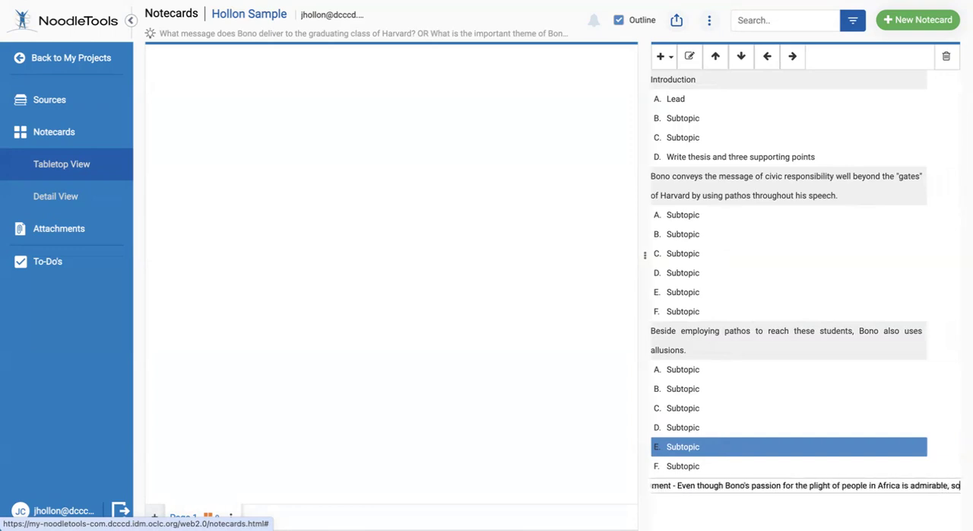
{"action": "type", "text": "me peopl"}
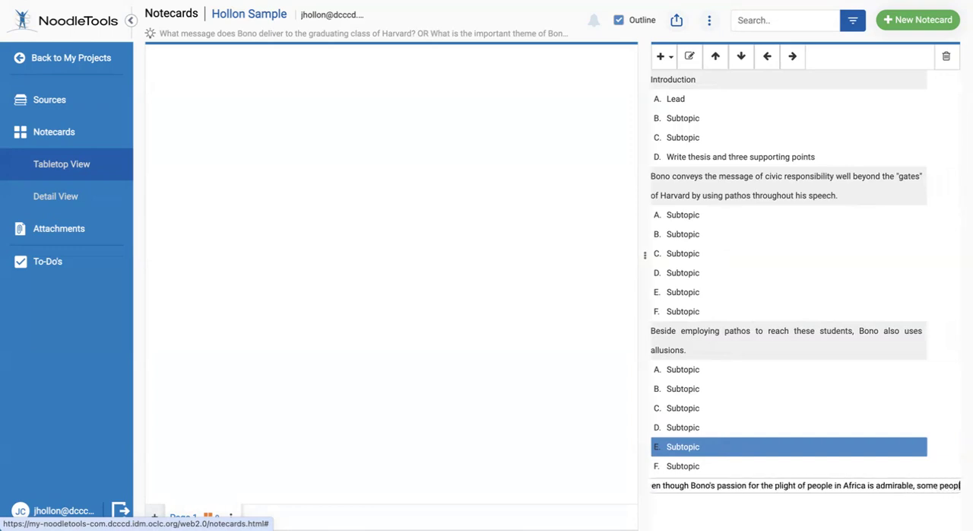
{"action": "type", "text": "e might"}
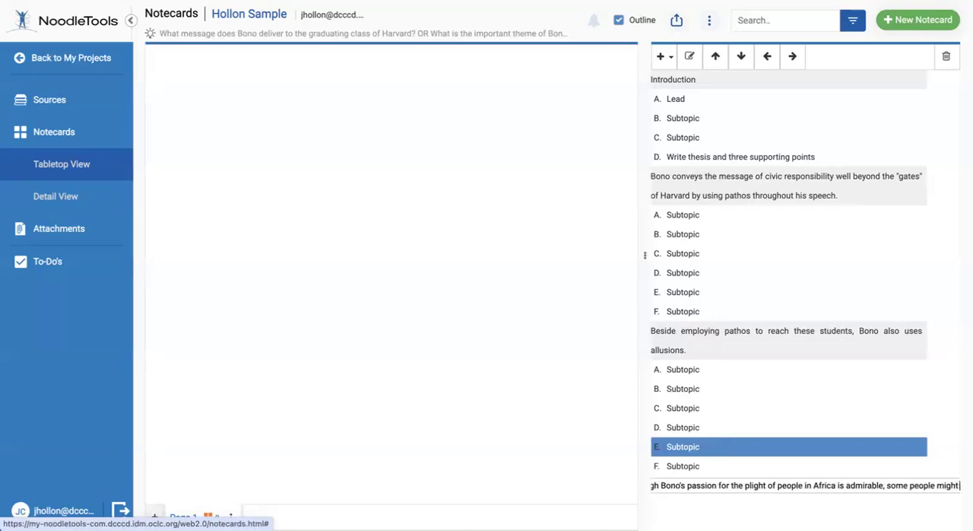
{"action": "type", "text": " choose other"}
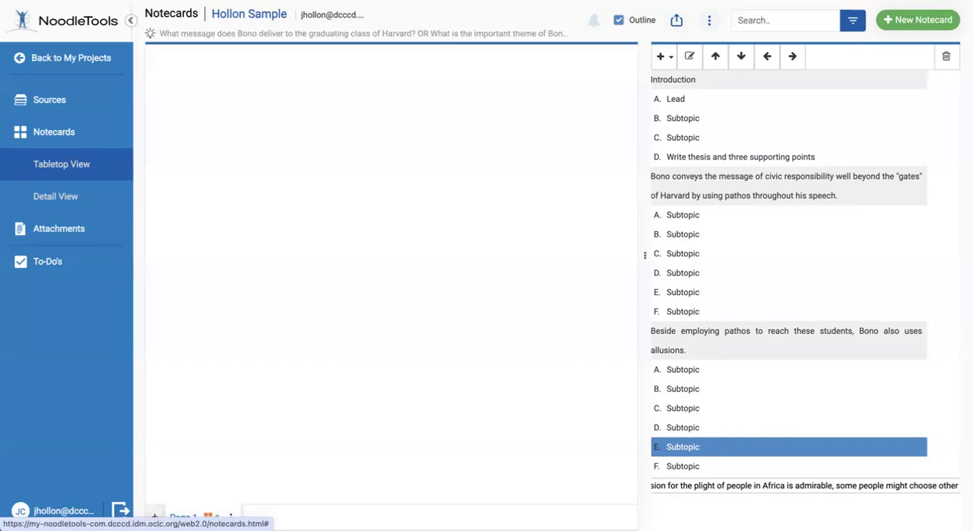
Continue topic IV's sentence with "some people might choose other deserving"
{"action": "type", "text": "obs"}
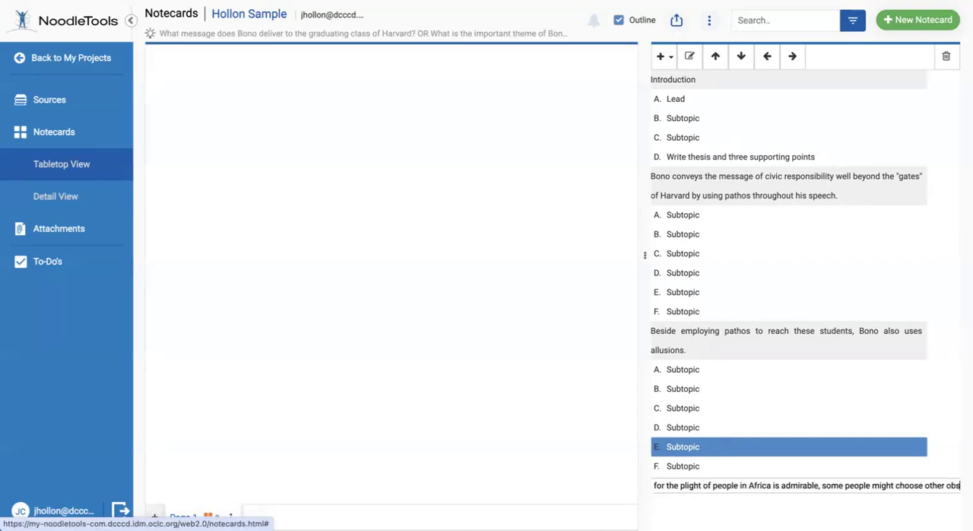
{"action": "key", "text": "BackSpace"}
{"action": "key", "text": "BackSpace"}
{"action": "key", "text": "BackSpace"}
{"action": "type", "text": "desrving"}
{"action": "key", "text": "BackSpace"}
{"action": "key", "text": "BackSpace"}
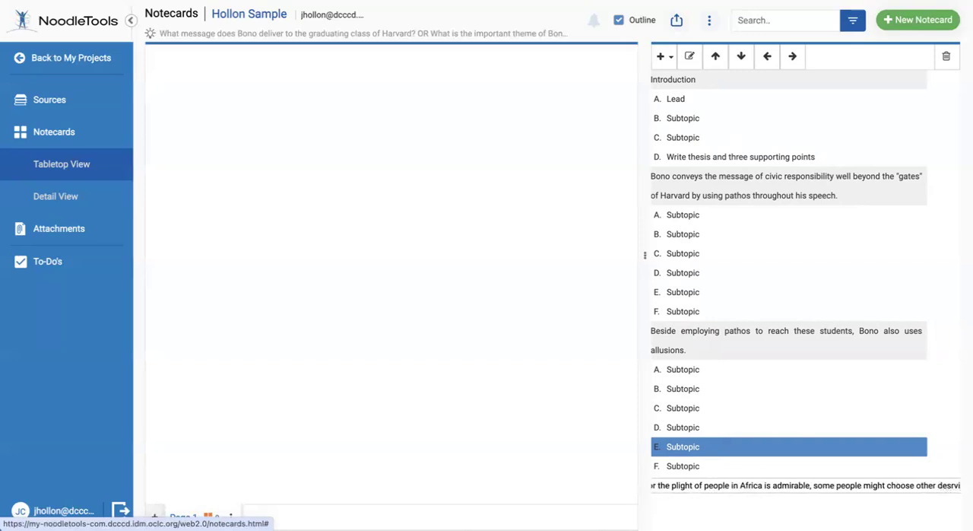
{"action": "key", "text": "BackSpace"}
{"action": "key", "text": "BackSpace"}
{"action": "key", "text": "BackSpace"}
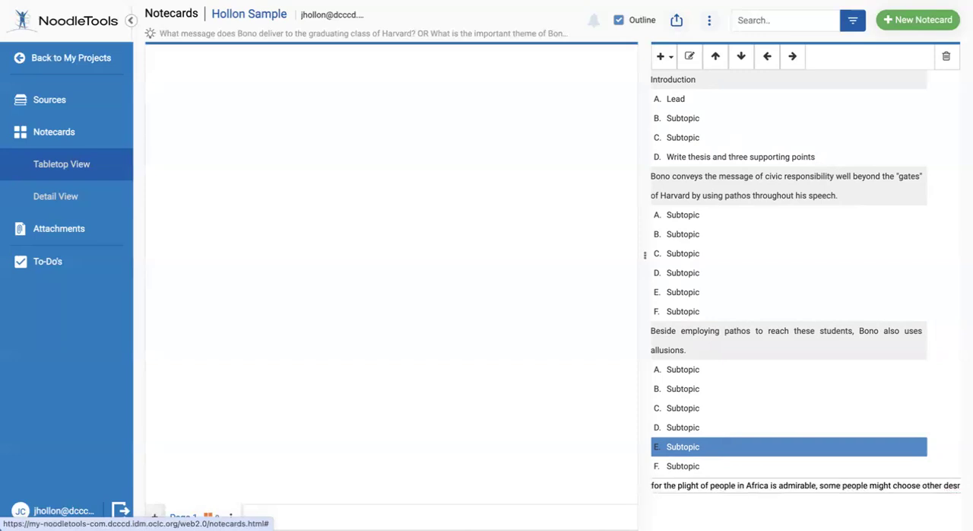
{"action": "type", "text": "erving"}
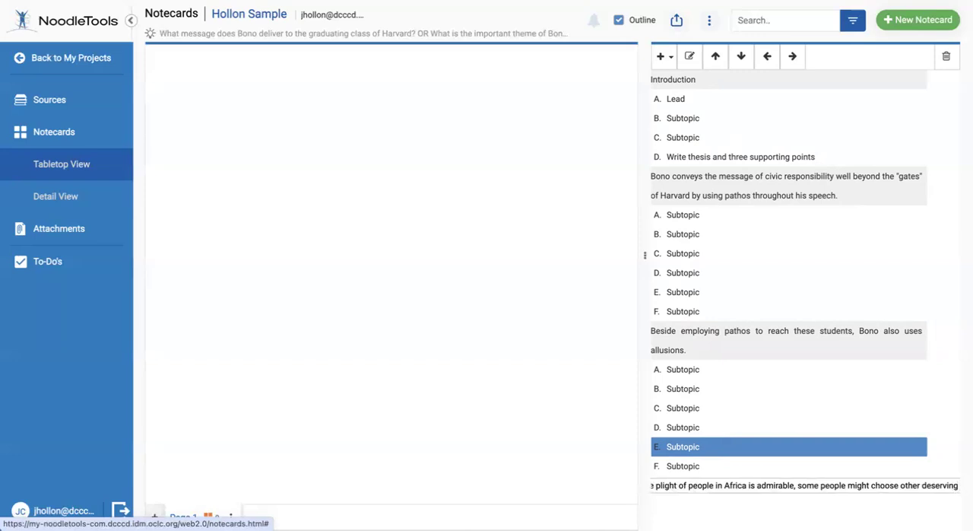
{"action": "type", "text": " areas in which t"}
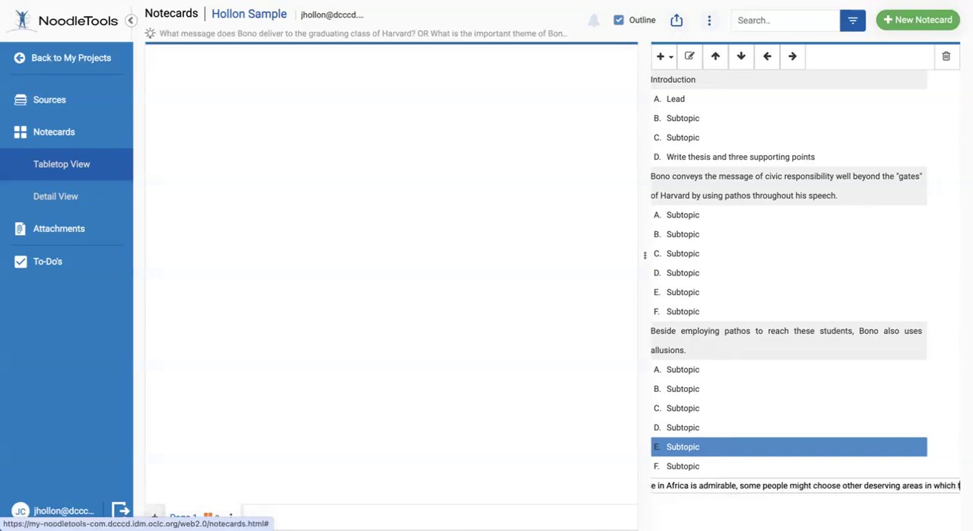
{"action": "type", "text": "o promote"}
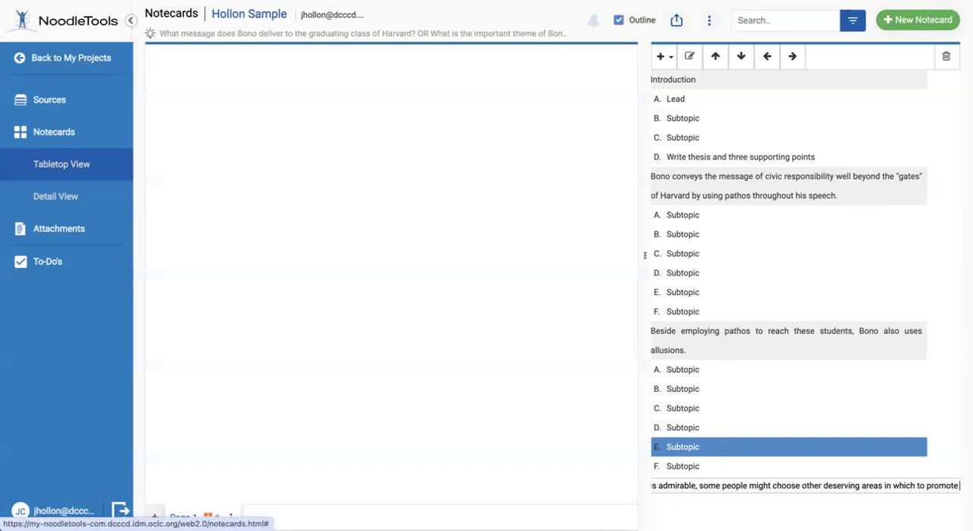
Finish topic IV's sentence with "areas in which to promote civic rights to all people of the world."
{"action": "type", "text": "ivic "}
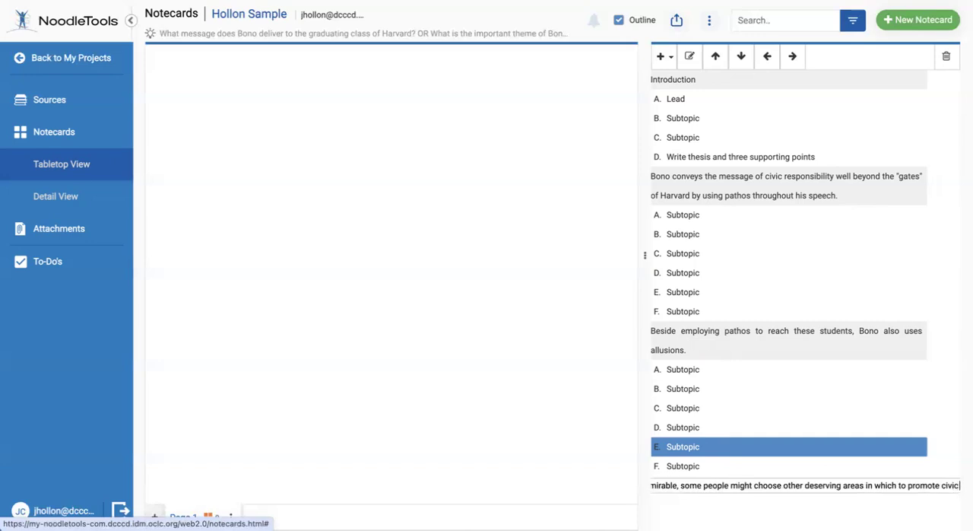
{"action": "type", "text": "rights to"}
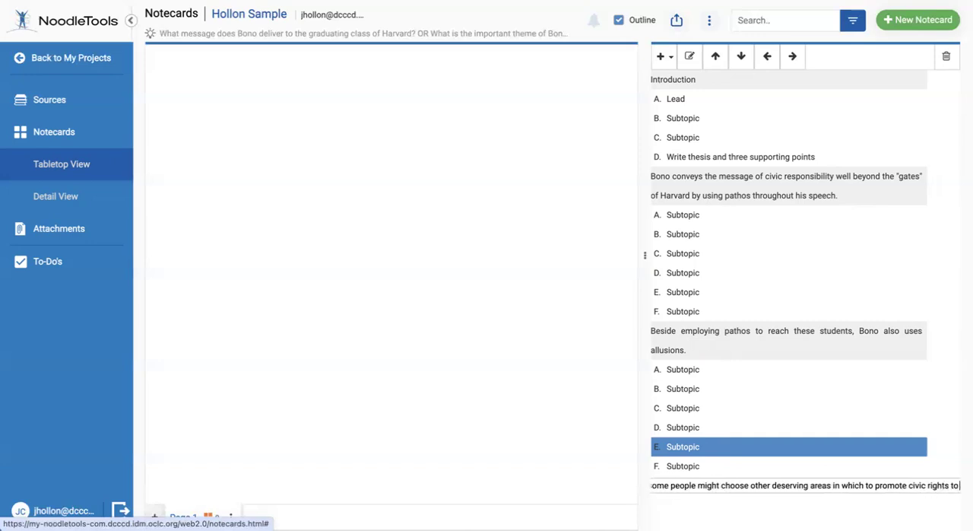
{"action": "type", "text": " all people"}
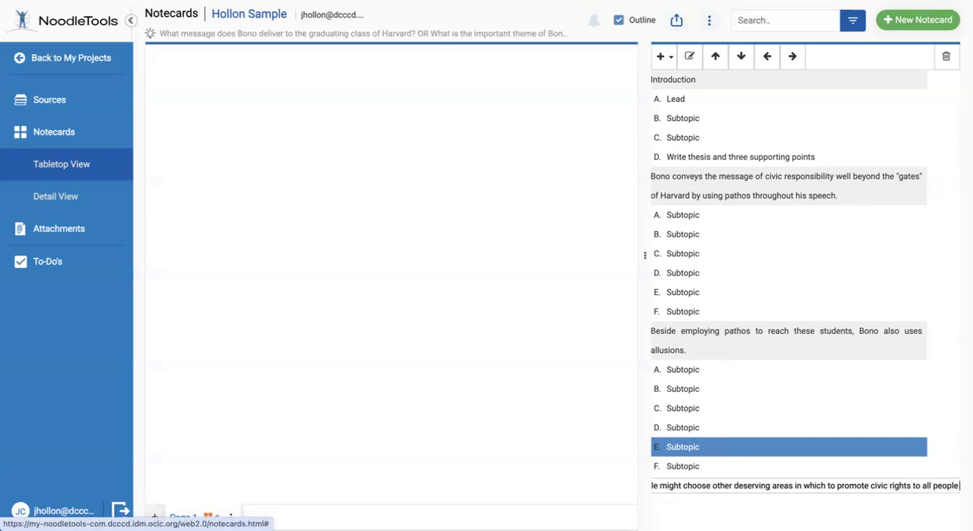
{"action": "type", "text": " of the w"}
{"action": "type", "text": "orld."}
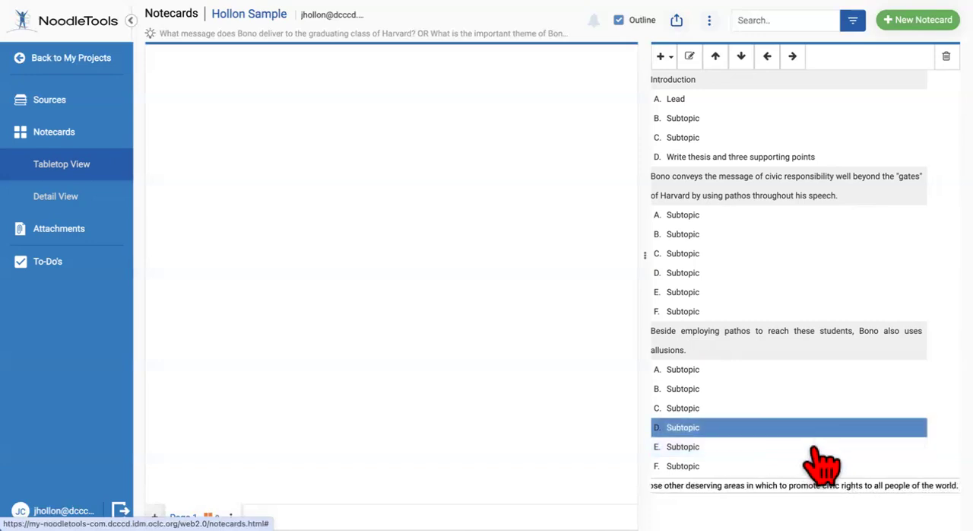
{"action": "key", "text": "Return"}
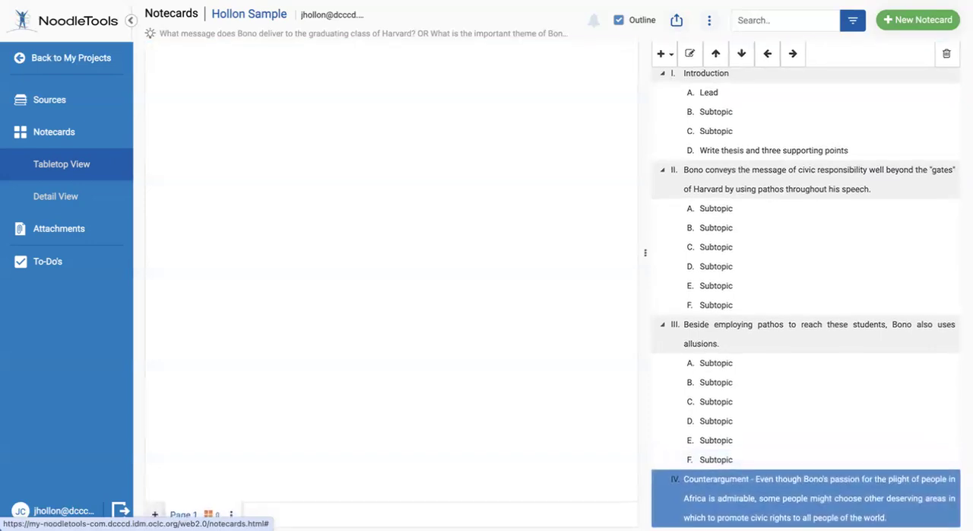
Add three child subtopics, A through C, under the counterargument topic IV, keeping their placeholder names
{"action": "left_click", "coordinate": [821, 406]}
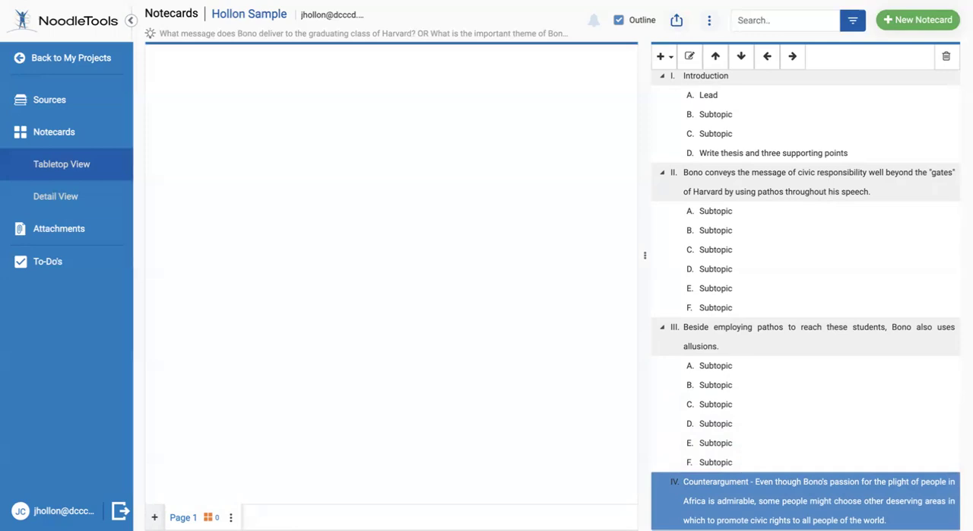
{"action": "left_click", "coordinate": [661, 56]}
{"action": "left_click", "coordinate": [676, 99]}
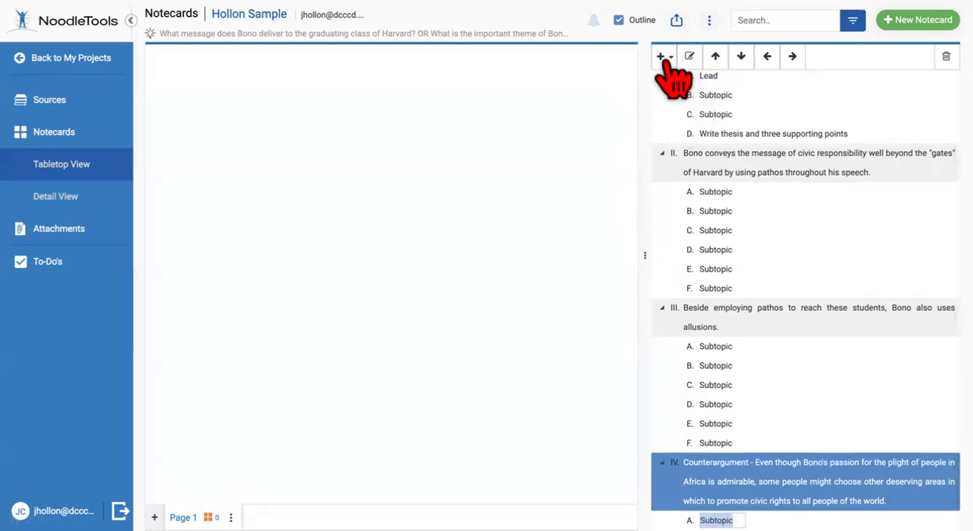
{"action": "left_click", "coordinate": [662, 57]}
{"action": "left_click", "coordinate": [692, 101]}
{"action": "left_click", "coordinate": [663, 58]}
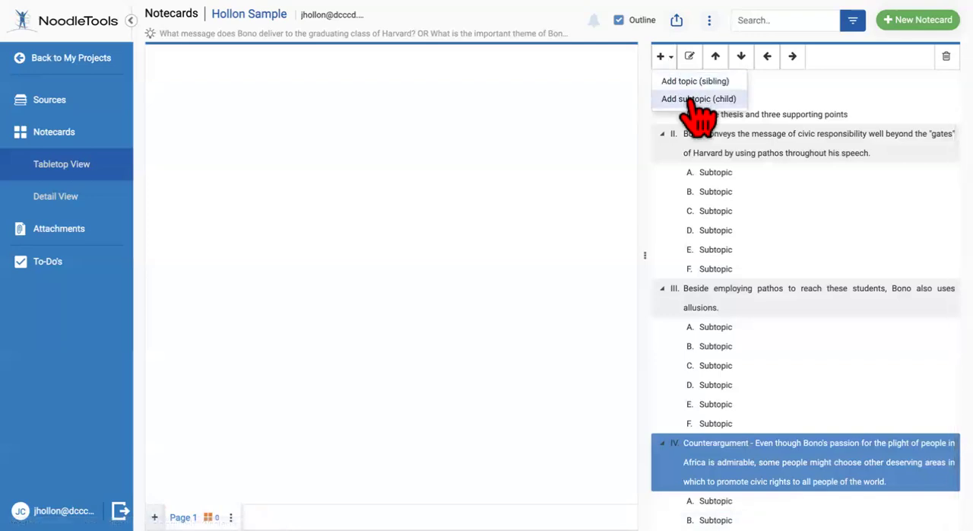
{"action": "left_click", "coordinate": [694, 101]}
Add three more child subtopics, D through F, under topic IV, keeping their placeholder names
{"action": "left_click", "coordinate": [662, 57]}
{"action": "left_click", "coordinate": [693, 99]}
{"action": "left_click", "coordinate": [665, 57]}
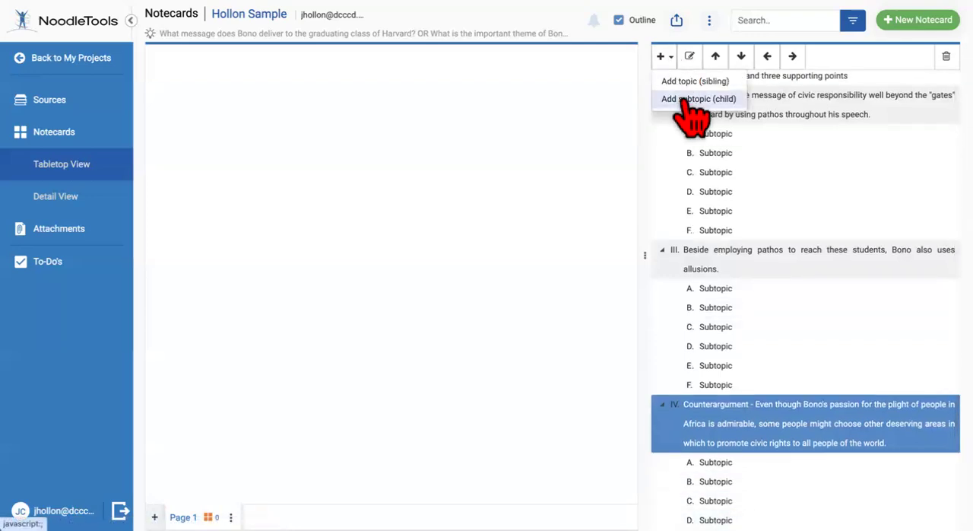
{"action": "left_click", "coordinate": [692, 99]}
{"action": "left_click", "coordinate": [663, 58]}
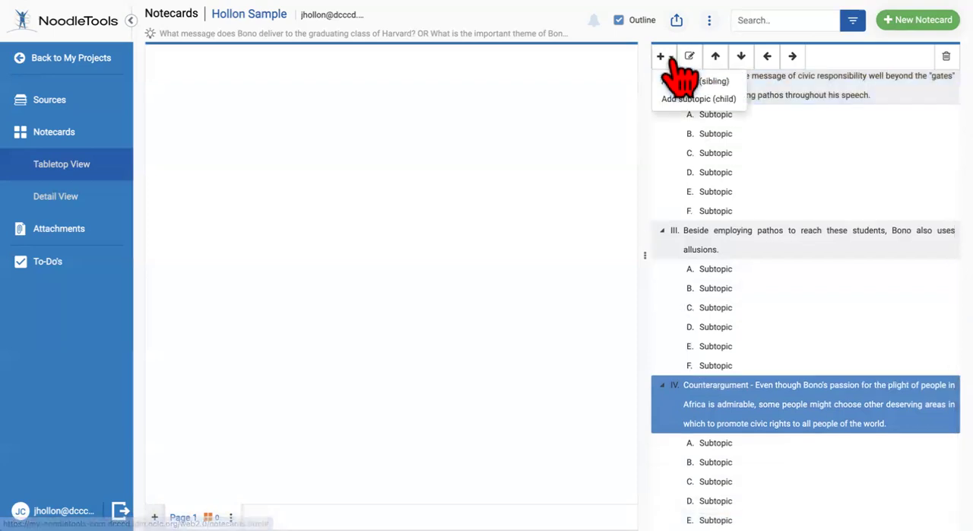
{"action": "left_click", "coordinate": [698, 100]}
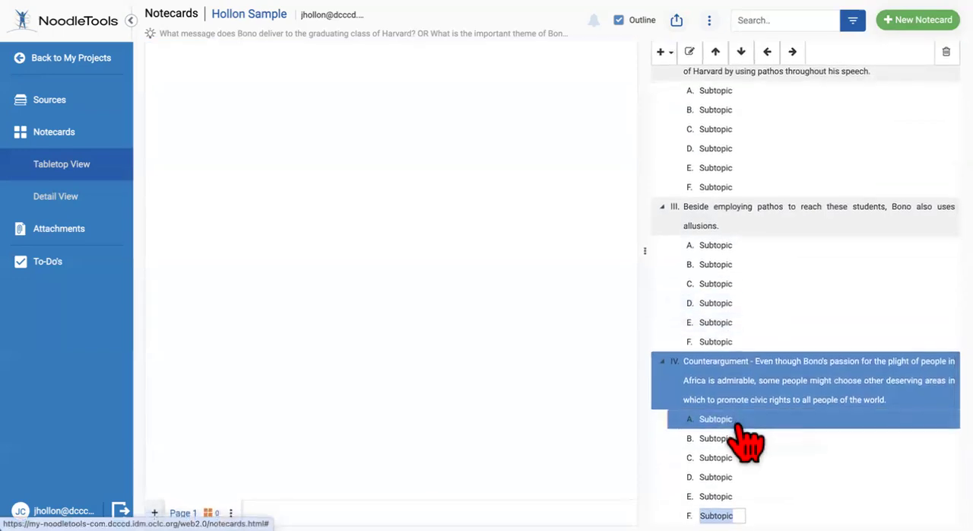
Add topic V to the outline as a sibling of topic IV
{"action": "left_click", "coordinate": [742, 382]}
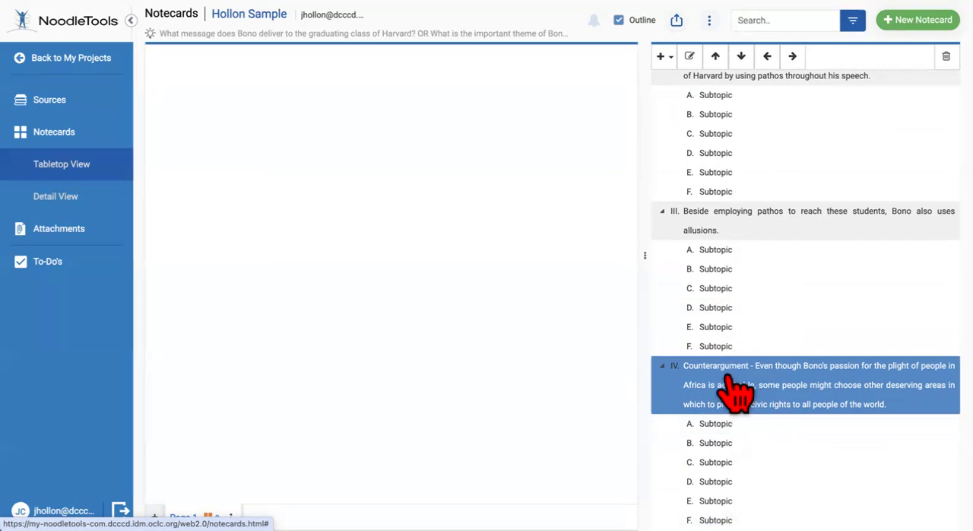
{"action": "left_click", "coordinate": [670, 62]}
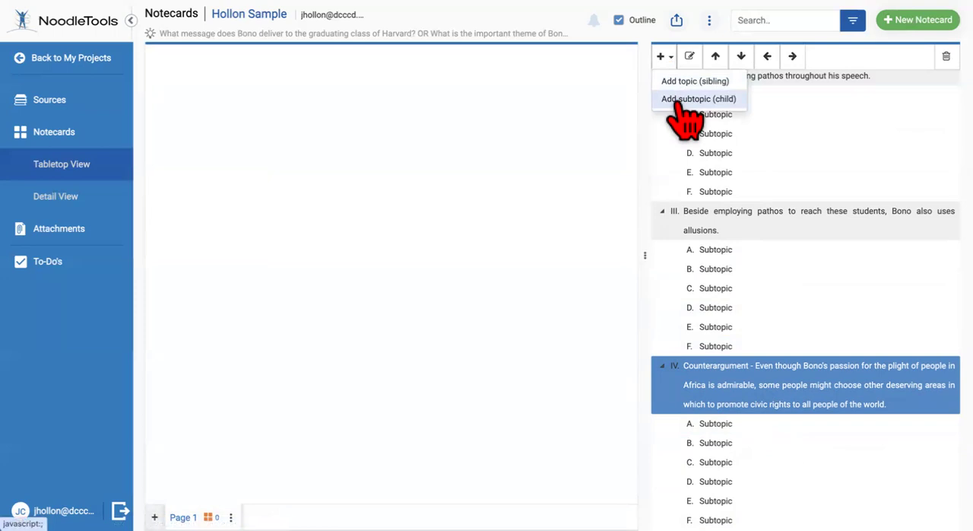
{"action": "left_click", "coordinate": [676, 94]}
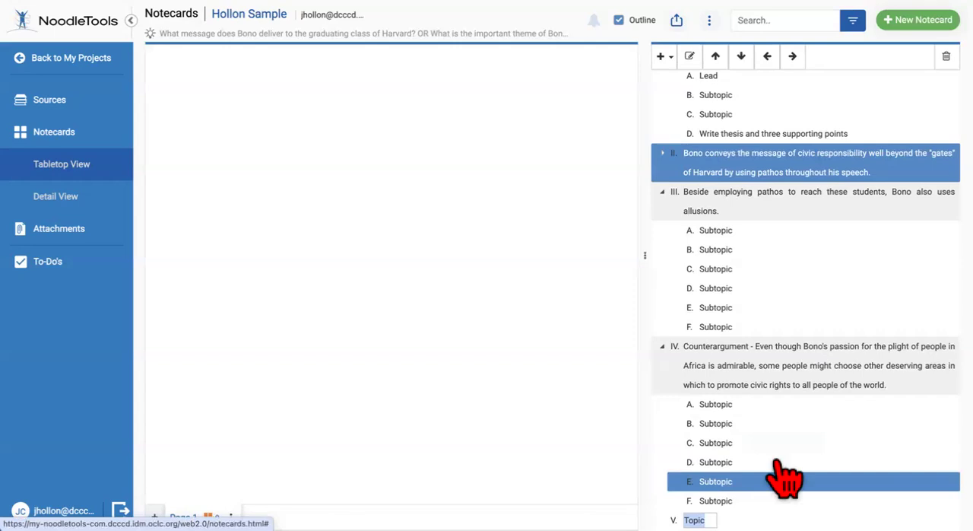
Replace topic V's placeholder name with the sentence opening "No doubt Bono has great ideals"
{"action": "left_click", "coordinate": [755, 346]}
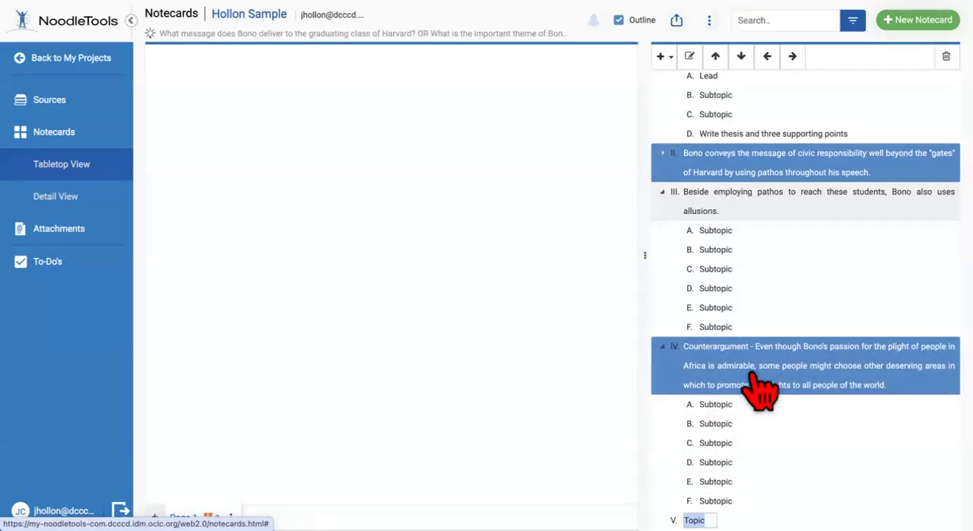
{"action": "left_click", "coordinate": [776, 464]}
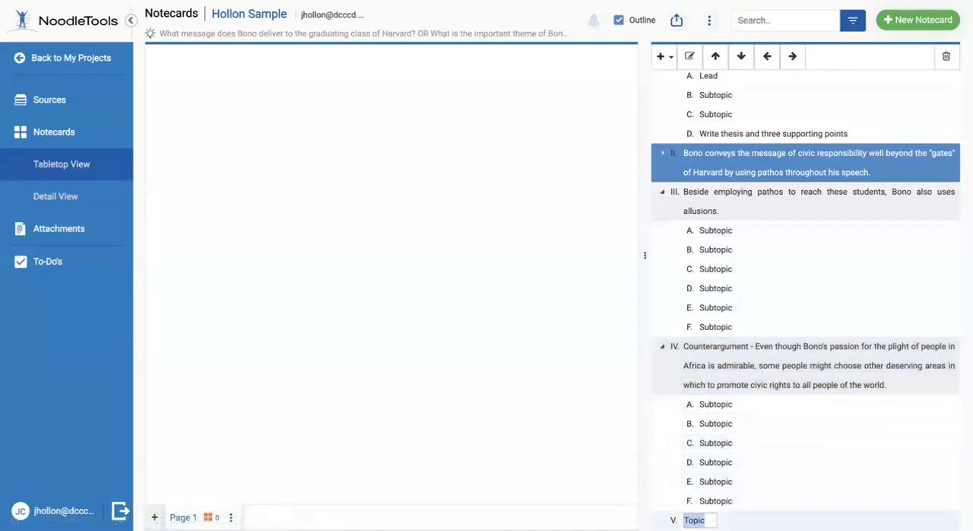
{"action": "left_click", "coordinate": [707, 520]}
{"action": "left_click_drag", "start_coordinate": [707, 520], "coordinate": [684, 520]}
{"action": "type", "text": "No doubt Bono has great ideals"}
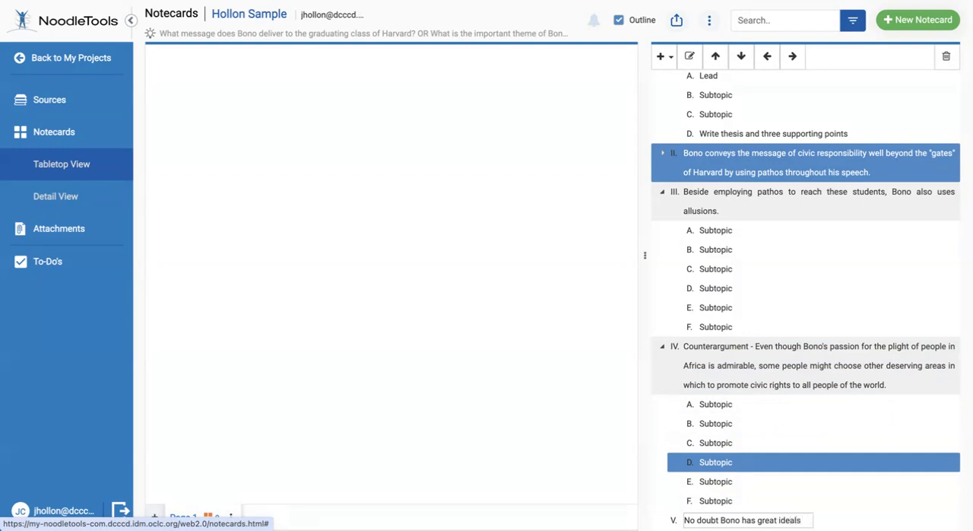
{"action": "type", "text": " and believe"}
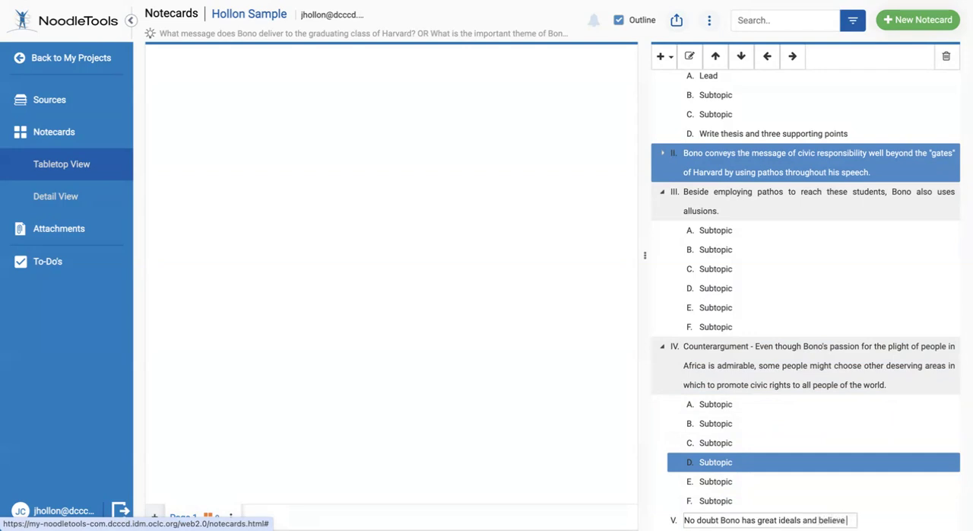
{"action": "type", "text": " the worldd"}
Continue topic V's sentence with "and believe the world can be a better place"
{"action": "key", "text": "BackSpace"}
{"action": "key", "text": "BackSpace"}
{"action": "type", "text": "dca"}
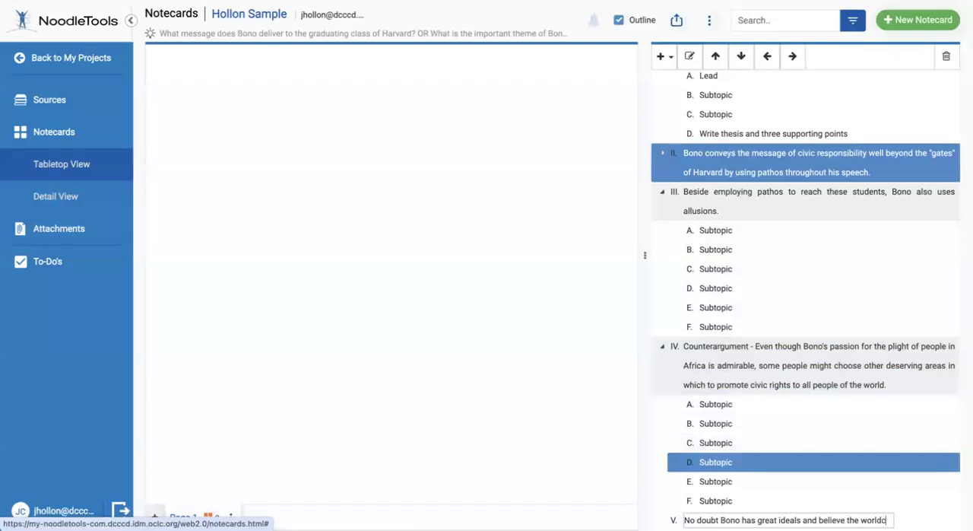
{"action": "key", "text": "BackSpace"}
{"action": "key", "text": "BackSpace"}
{"action": "type", "text": "can"}
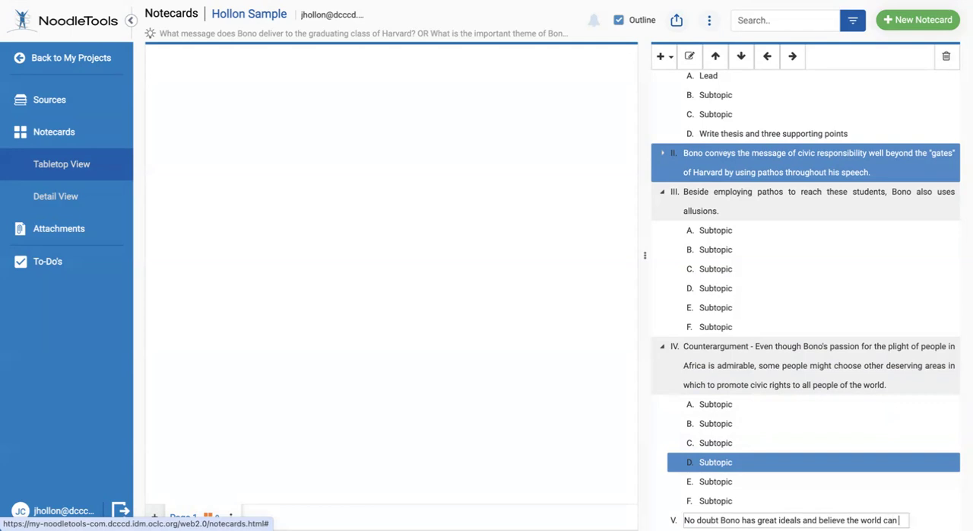
{"action": "type", "text": " be a better pl"}
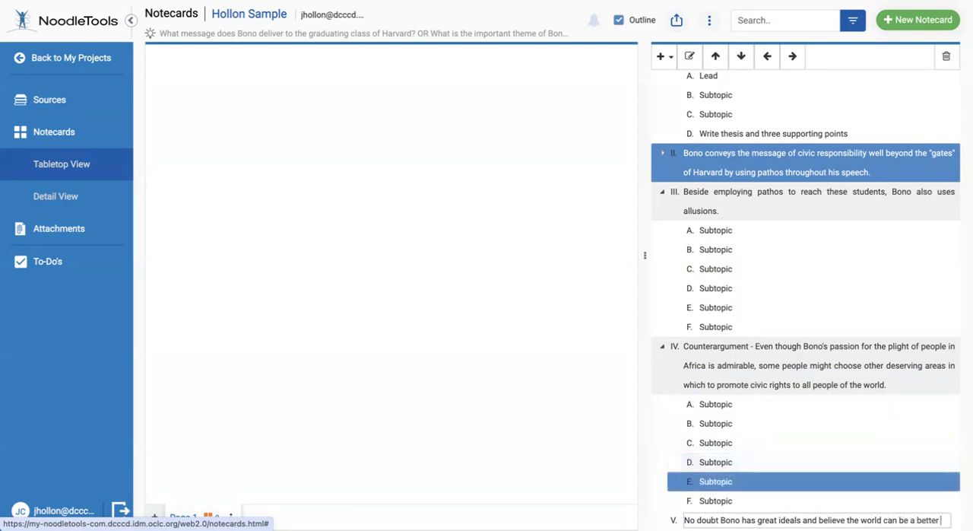
{"action": "type", "text": "ace"}
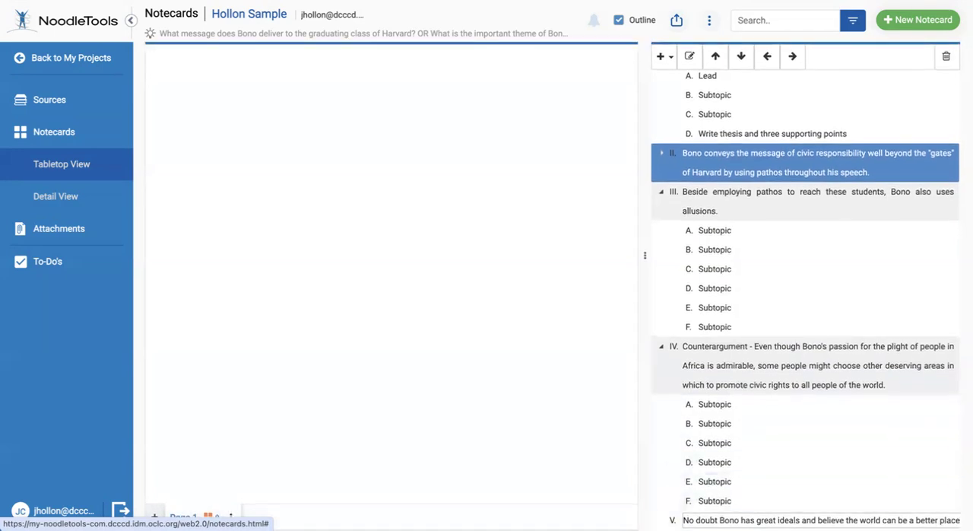
{"action": "type", "text": ", a"}
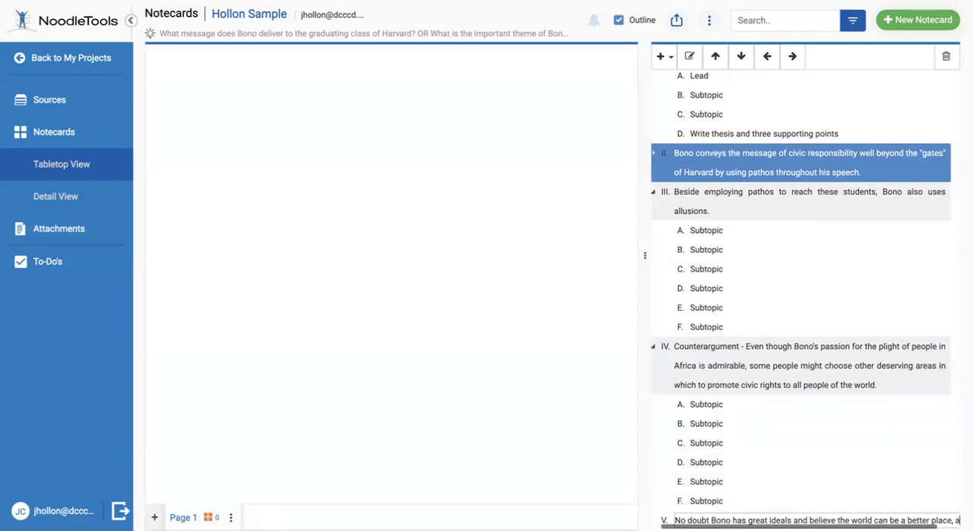
{"action": "type", "text": "nd he"}
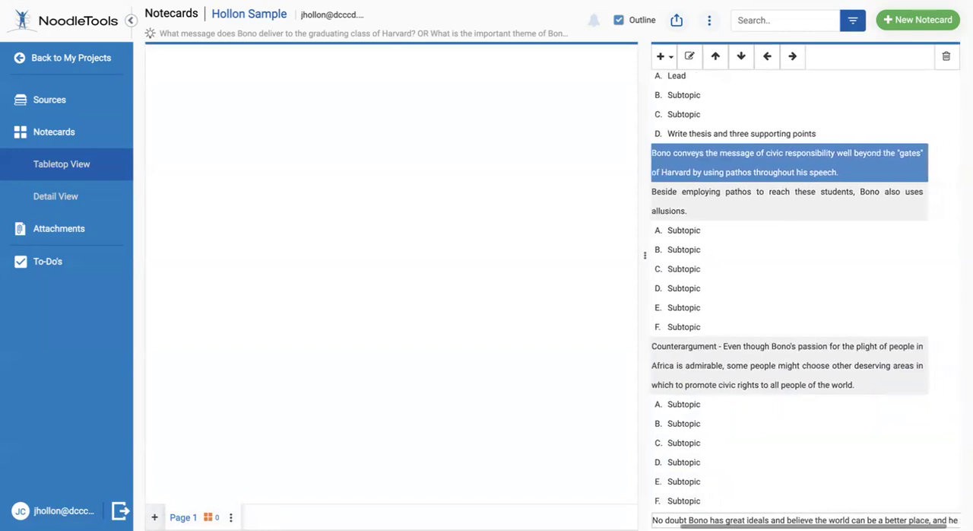
{"action": "type", "text": " e"}
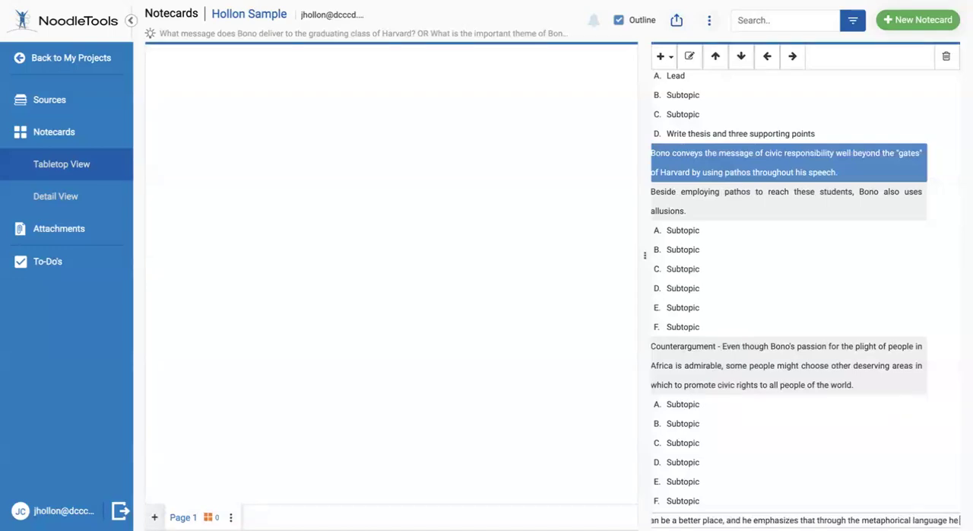
Finish topic V's sentence with ", and he emphasizes that through the metaphorical language he uses in this speech."
{"action": "type", "text": "this speech."}
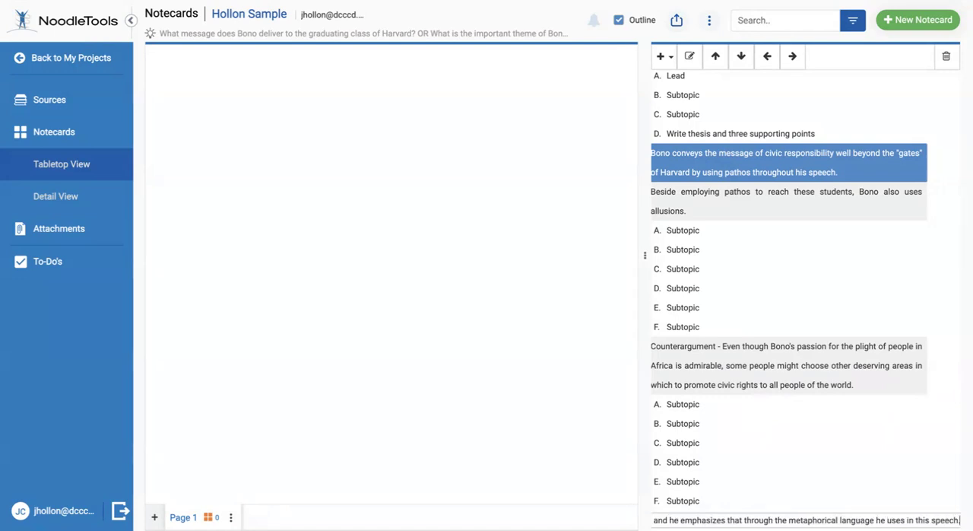
{"action": "left_click", "coordinate": [886, 447]}
{"action": "left_click", "coordinate": [873, 459]}
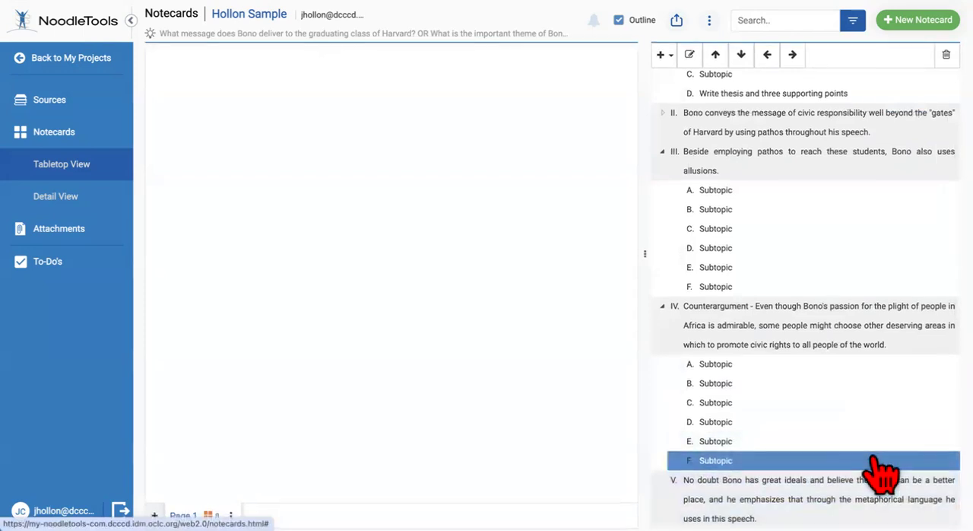
Add the first two child subtopics, A and B, under topic V, keeping their placeholder names
{"action": "key", "text": "Down"}
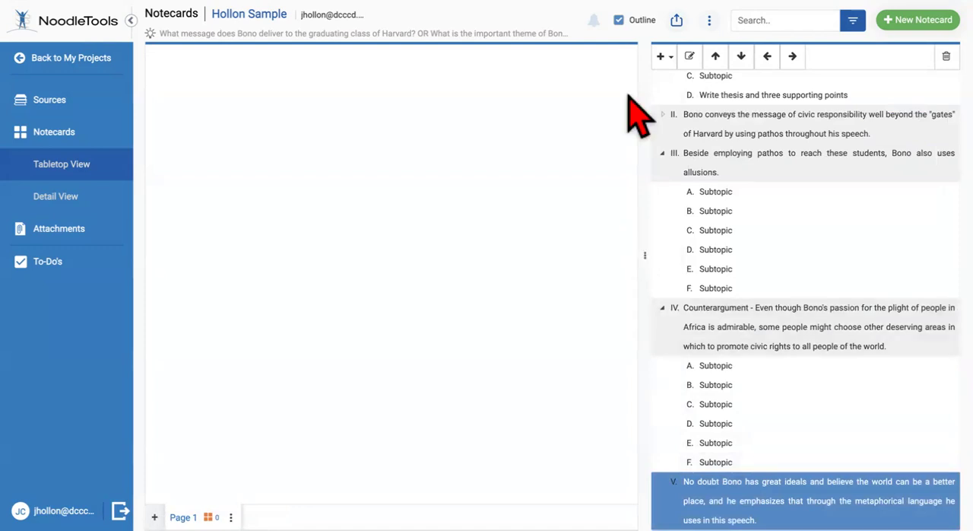
{"action": "left_click", "coordinate": [663, 57]}
{"action": "left_click", "coordinate": [698, 99]}
{"action": "left_click", "coordinate": [666, 59]}
{"action": "left_click", "coordinate": [698, 99]}
{"action": "left_click", "coordinate": [664, 58]}
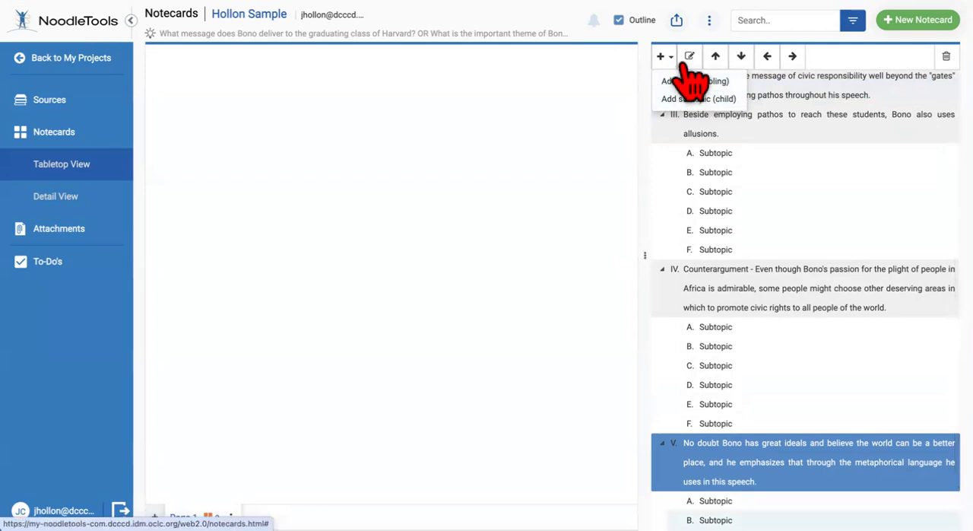
{"action": "left_click", "coordinate": [670, 60]}
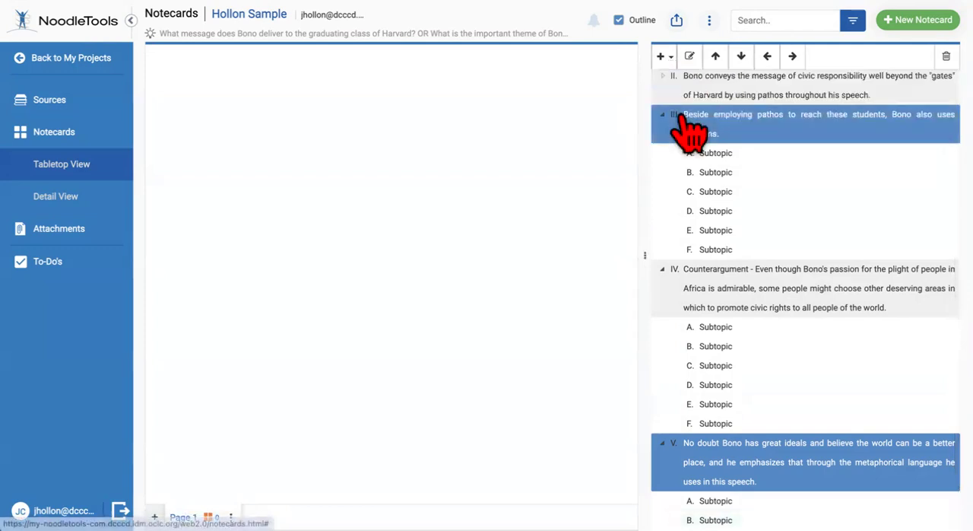
Add four more child subtopics, C through F, under topic V, keeping their placeholder names
{"action": "left_click", "coordinate": [661, 56]}
{"action": "left_click", "coordinate": [680, 99]}
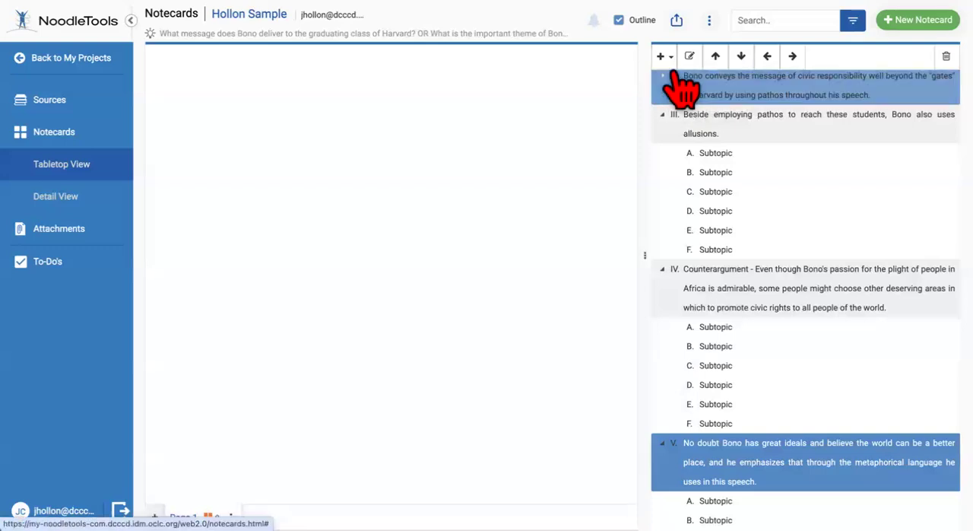
{"action": "left_click", "coordinate": [661, 57]}
{"action": "left_click", "coordinate": [688, 99]}
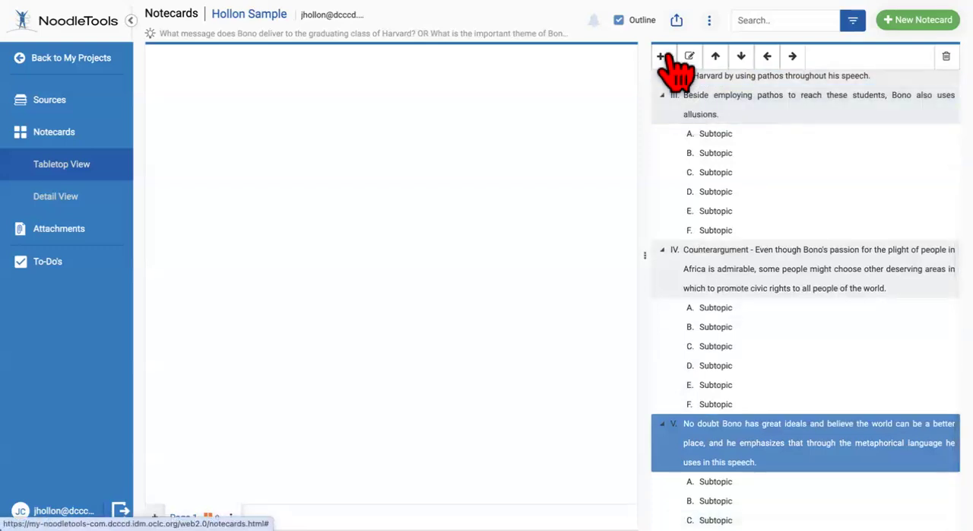
{"action": "left_click", "coordinate": [663, 58]}
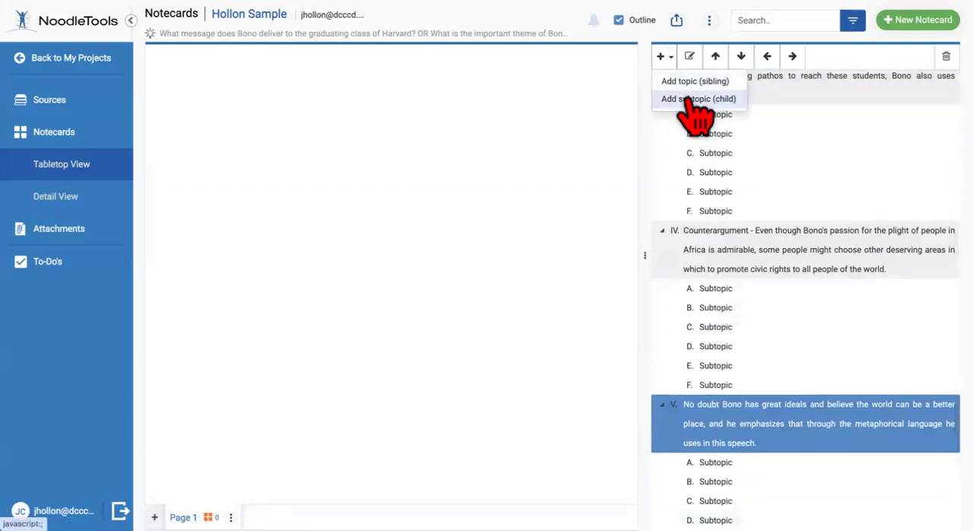
{"action": "left_click", "coordinate": [691, 99]}
{"action": "left_click", "coordinate": [668, 58]}
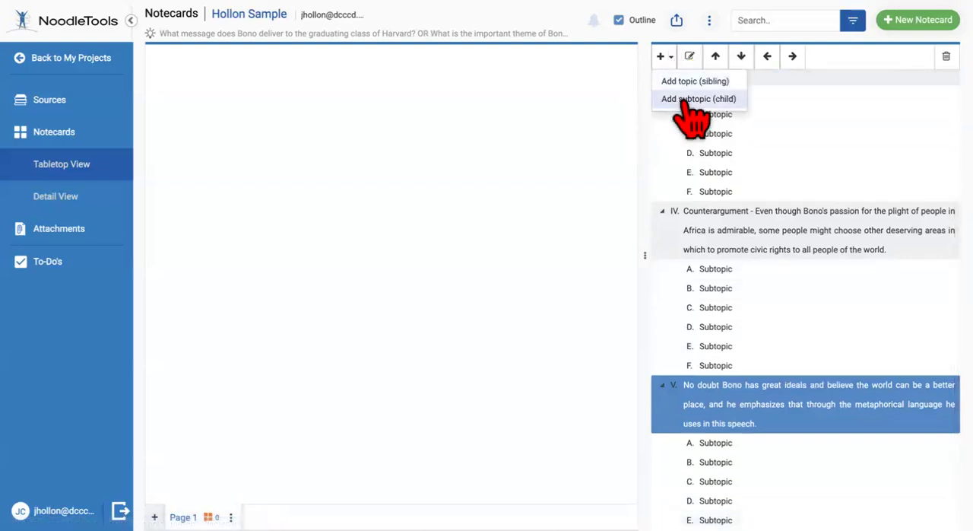
{"action": "left_click", "coordinate": [664, 57]}
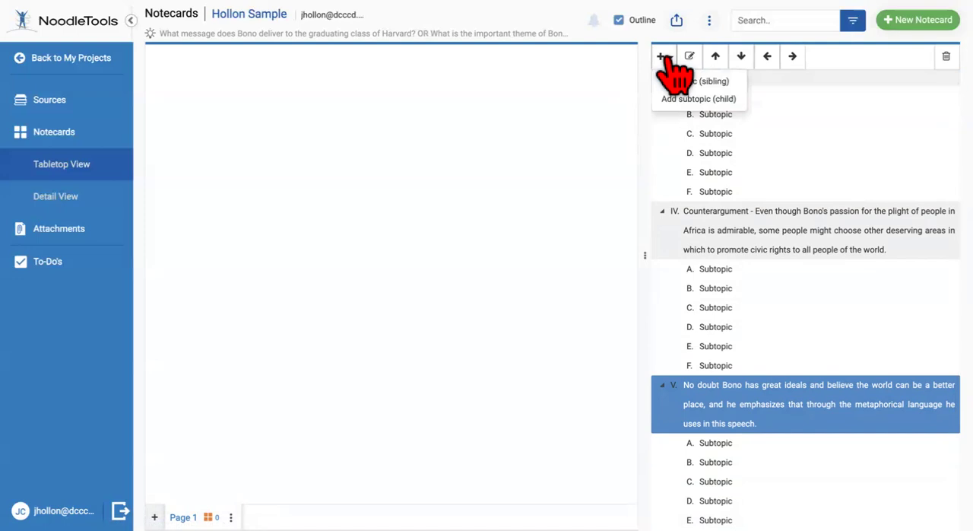
{"action": "left_click", "coordinate": [696, 99]}
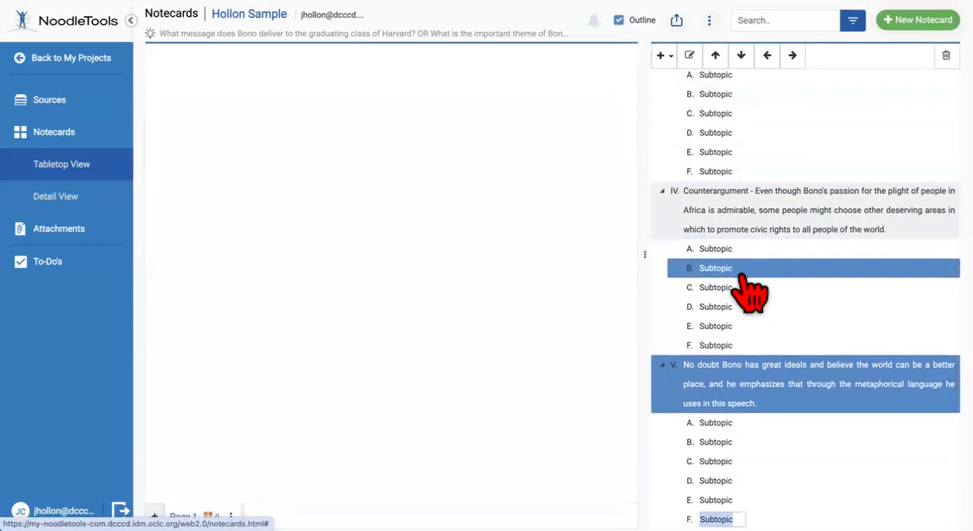
Add topic VI to the outline as a sibling of topic V
{"action": "left_click", "coordinate": [863, 374]}
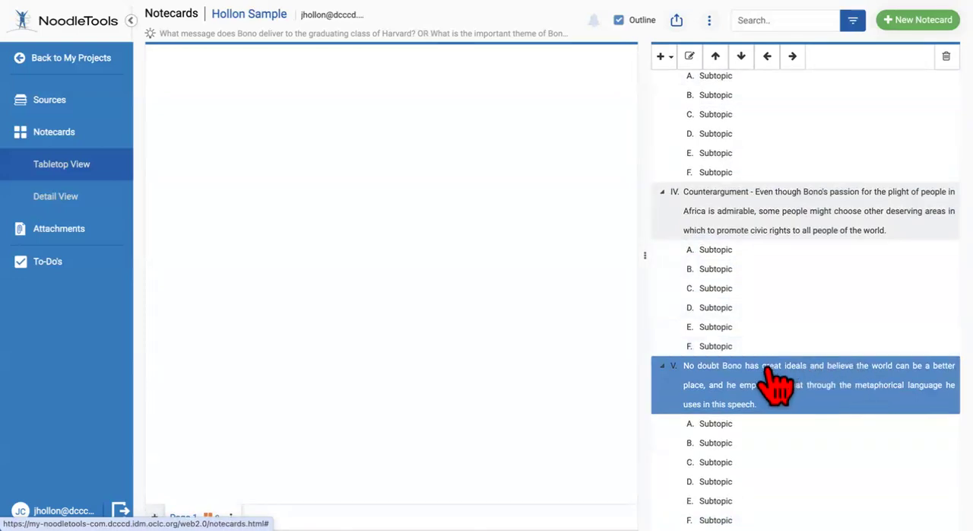
{"action": "left_click", "coordinate": [670, 59]}
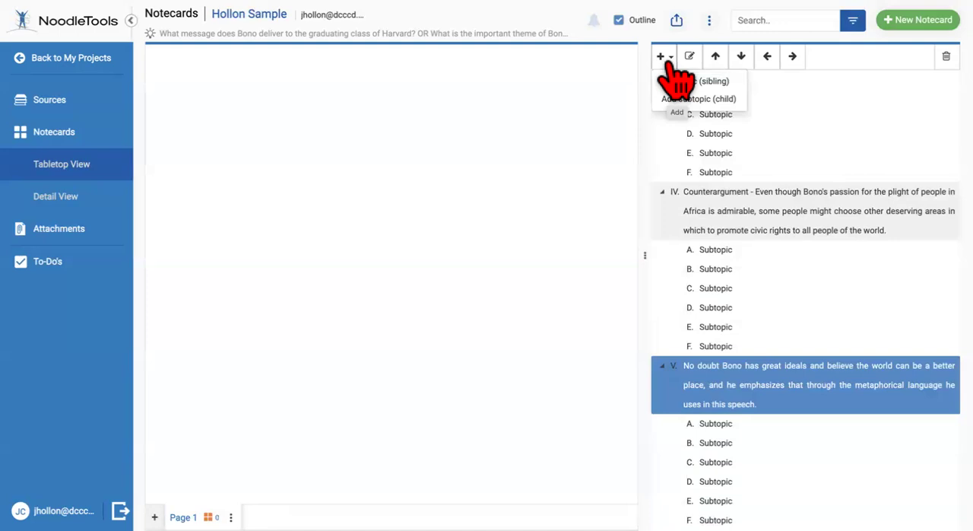
{"action": "left_click", "coordinate": [688, 82]}
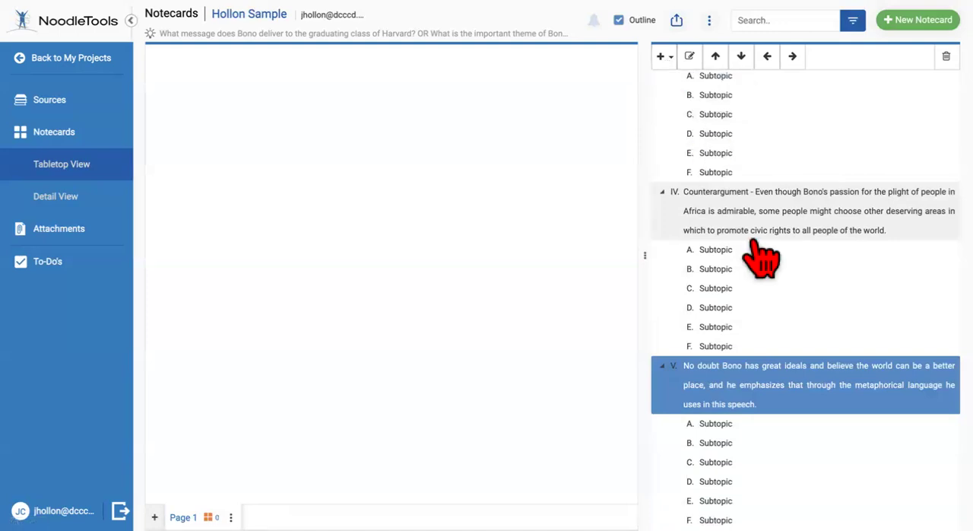
Replace topic VI's placeholder name with "Conclusion - Restate thesis"
{"action": "left_click", "coordinate": [707, 520]}
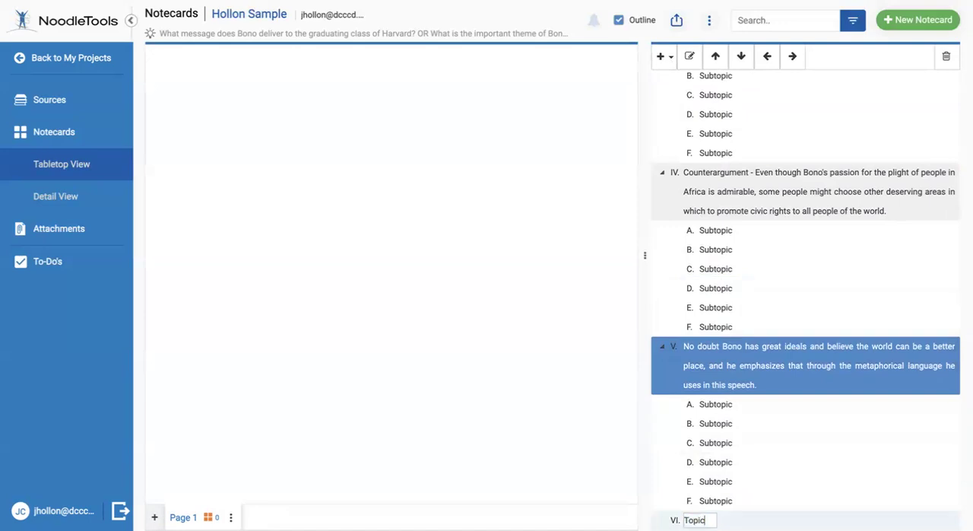
{"action": "left_click_drag", "start_coordinate": [708, 520], "coordinate": [648, 521]}
{"action": "type", "text": "Co"}
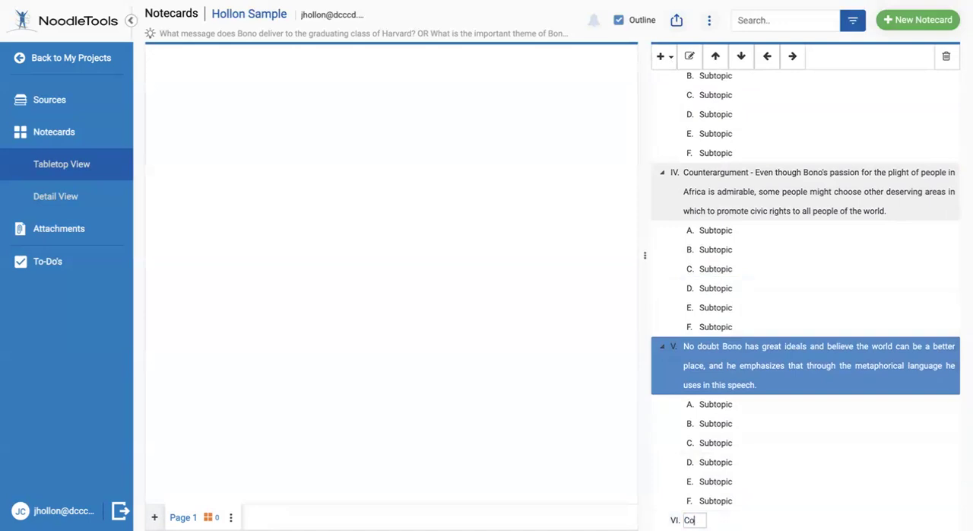
{"action": "type", "text": "nclusion - Restate thesis"}
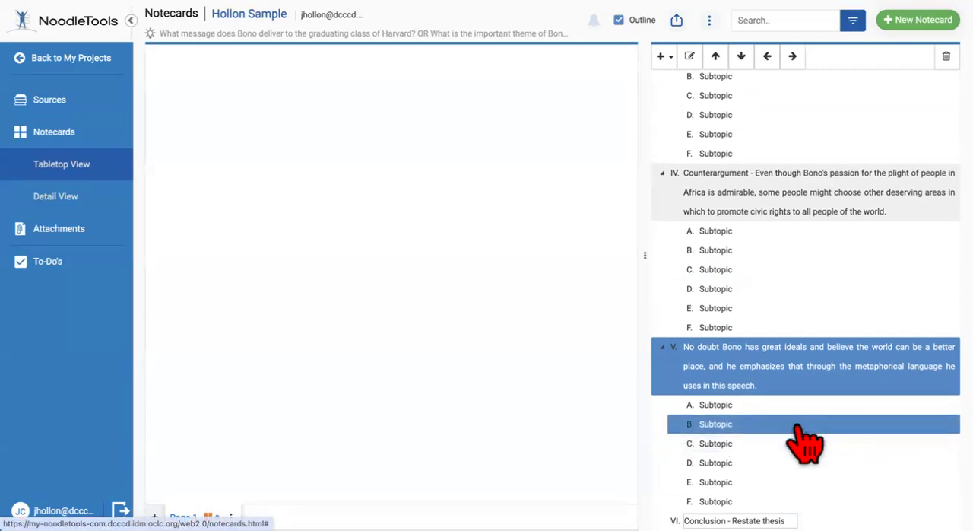
Add another child subtopic under topic II, the paragraph on Bono's use of pathos
{"action": "scroll", "coordinate": [806, 441], "scroll_direction": "up", "scroll_amount": 3}
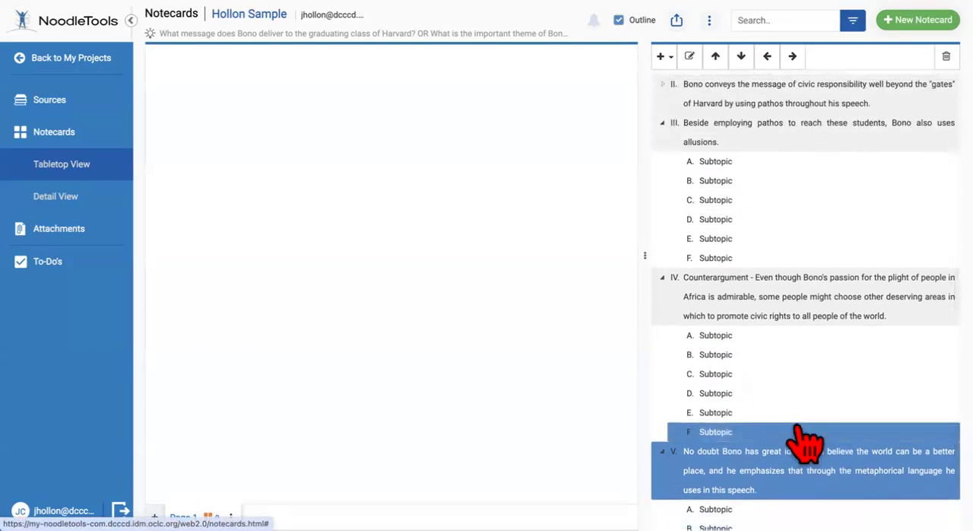
{"action": "scroll", "coordinate": [808, 441], "scroll_direction": "up", "scroll_amount": 3}
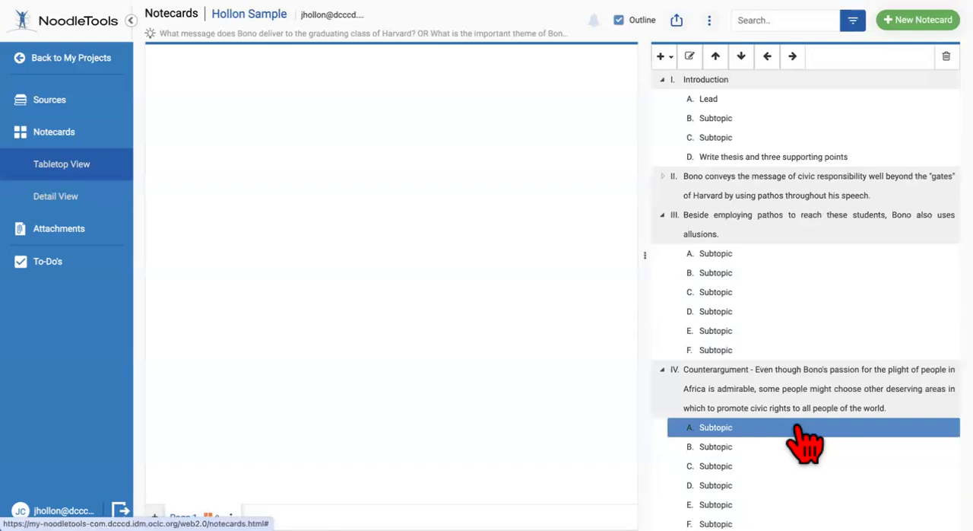
{"action": "scroll", "coordinate": [859, 215], "scroll_direction": "down", "scroll_amount": 3}
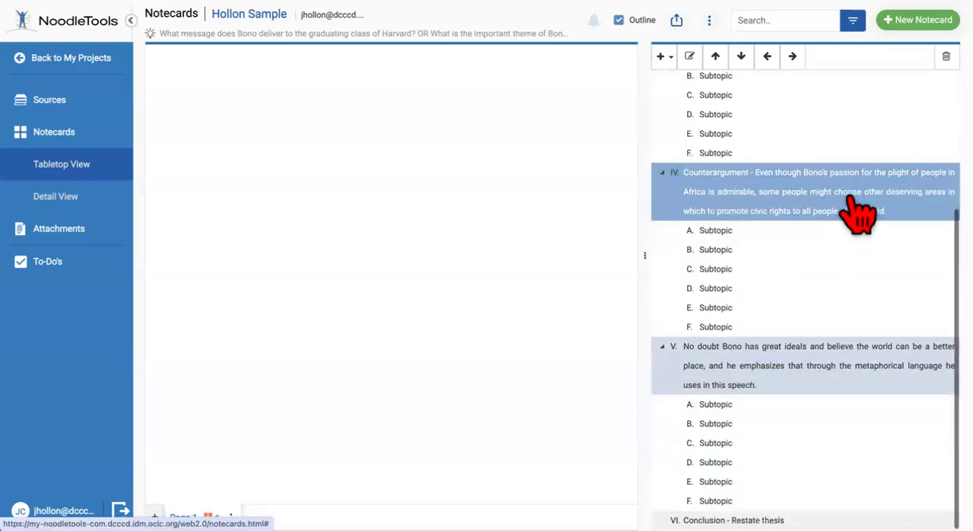
{"action": "left_click", "coordinate": [840, 231]}
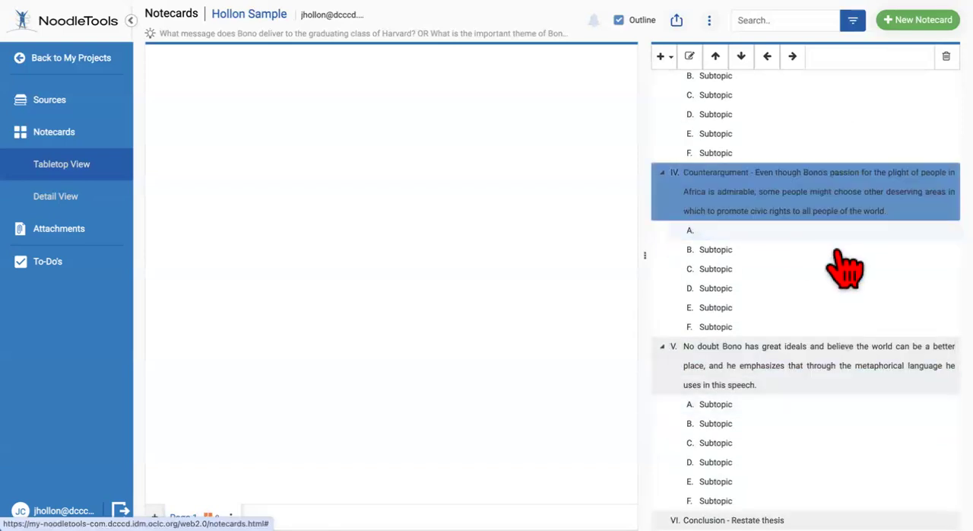
{"action": "scroll", "coordinate": [840, 270], "scroll_direction": "up", "scroll_amount": 3}
{"action": "left_click", "coordinate": [814, 190]}
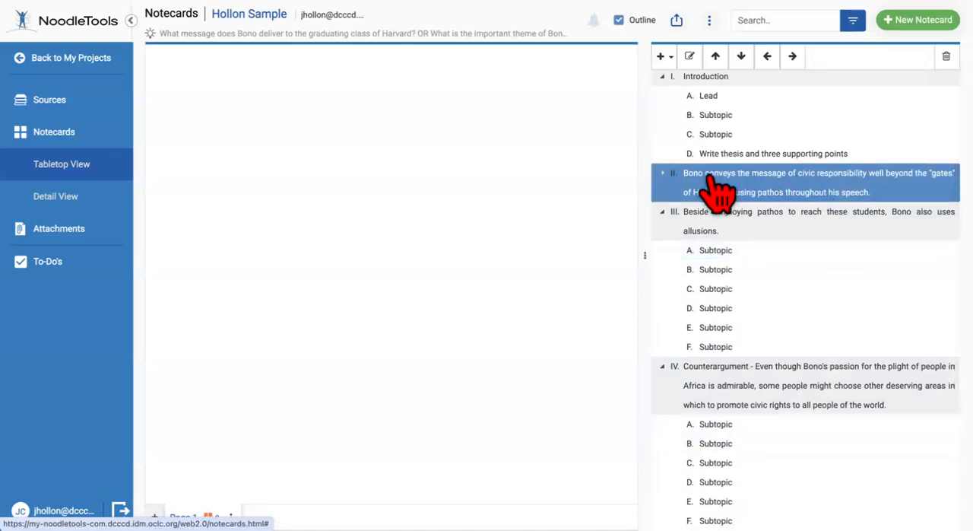
{"action": "left_click", "coordinate": [666, 57]}
{"action": "left_click", "coordinate": [689, 100]}
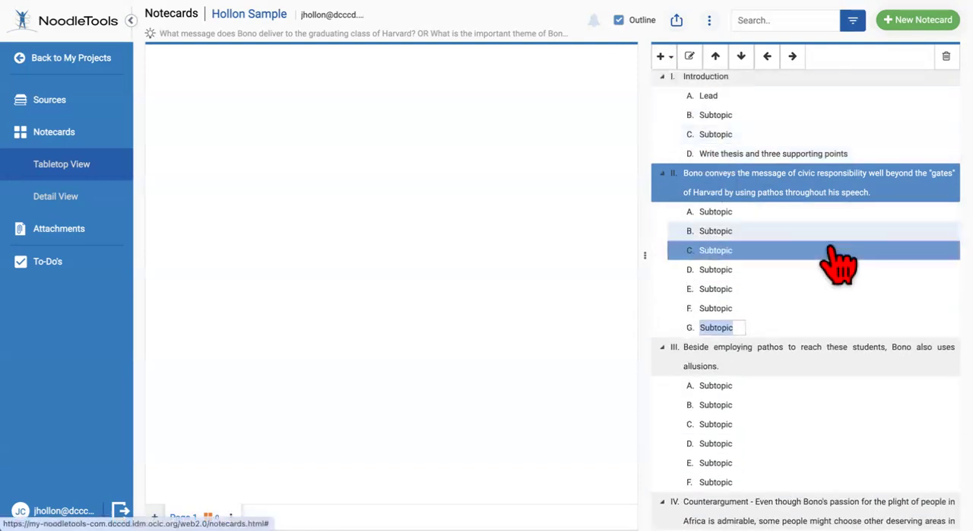
Delete the extra subtopic G under topic II from the outline
{"action": "left_click", "coordinate": [836, 251]}
{"action": "left_click_drag", "start_coordinate": [837, 251], "coordinate": [742, 332]}
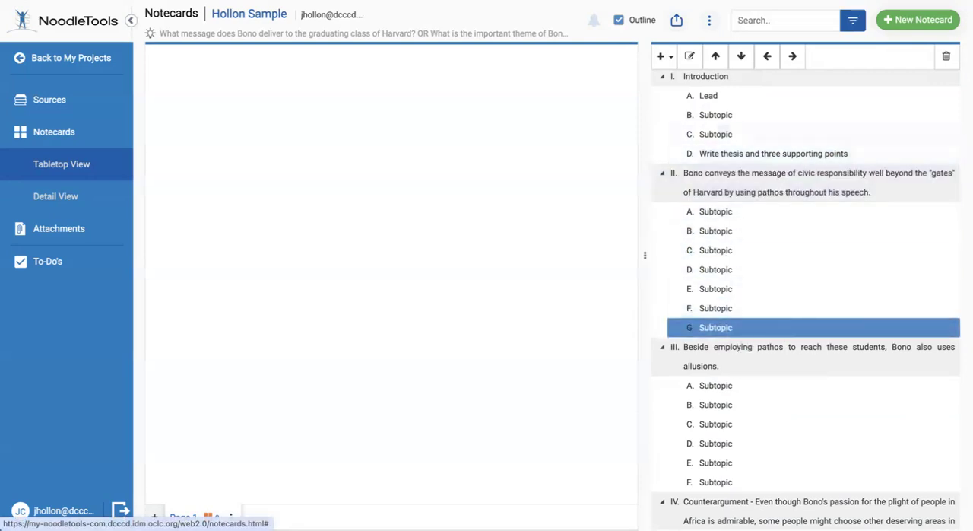
{"action": "left_click", "coordinate": [946, 56]}
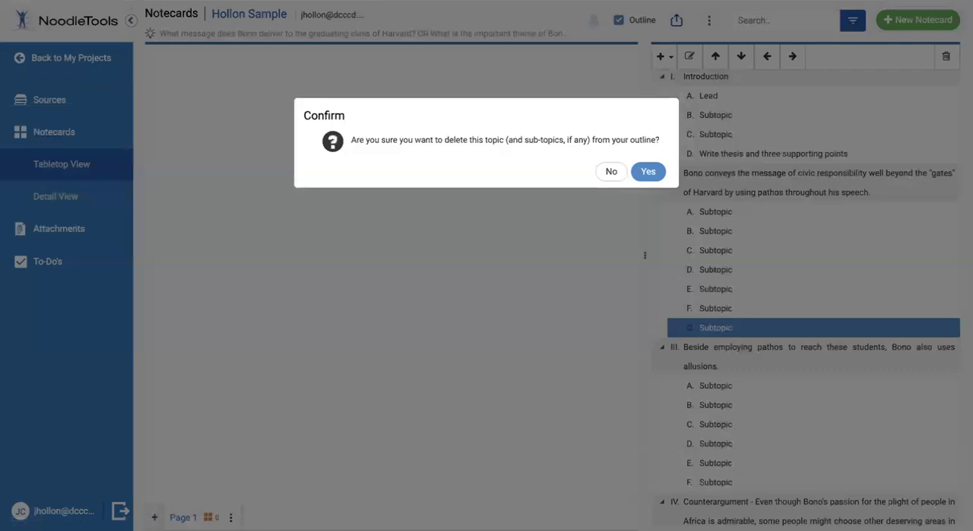
{"action": "left_click", "coordinate": [648, 171]}
Review the whole outline, from the introduction and its thesis entry through the body topics to the conclusion
{"action": "scroll", "coordinate": [751, 161], "scroll_direction": "down", "scroll_amount": 4}
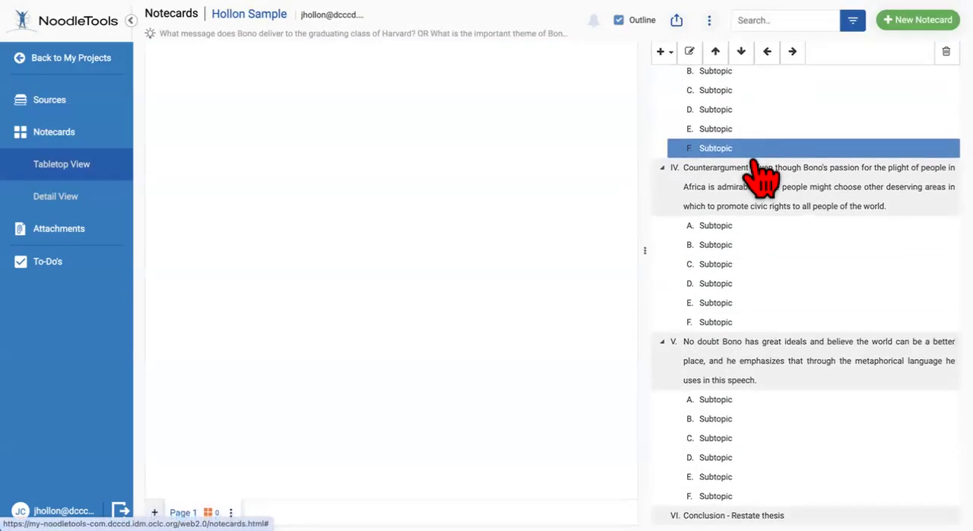
{"action": "scroll", "coordinate": [730, 502], "scroll_direction": "up", "scroll_amount": 5}
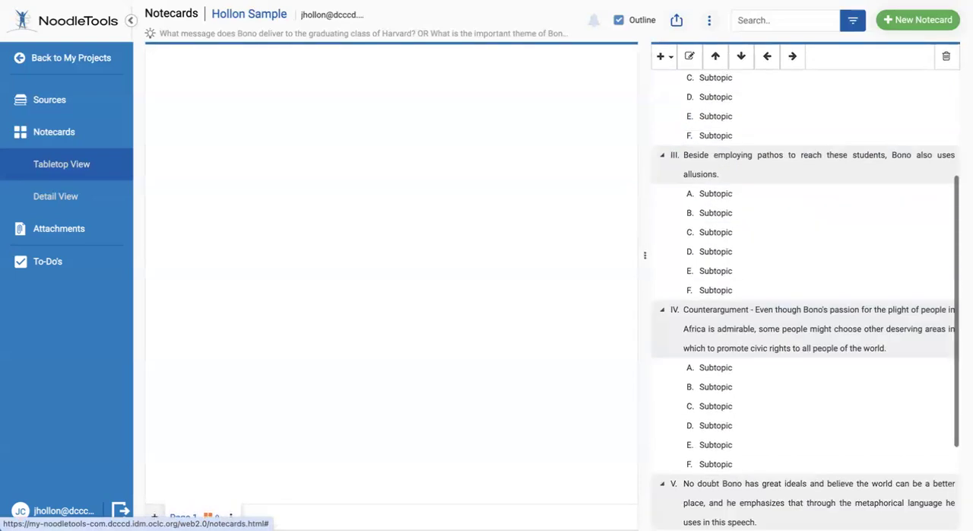
{"action": "left_click", "coordinate": [727, 201]}
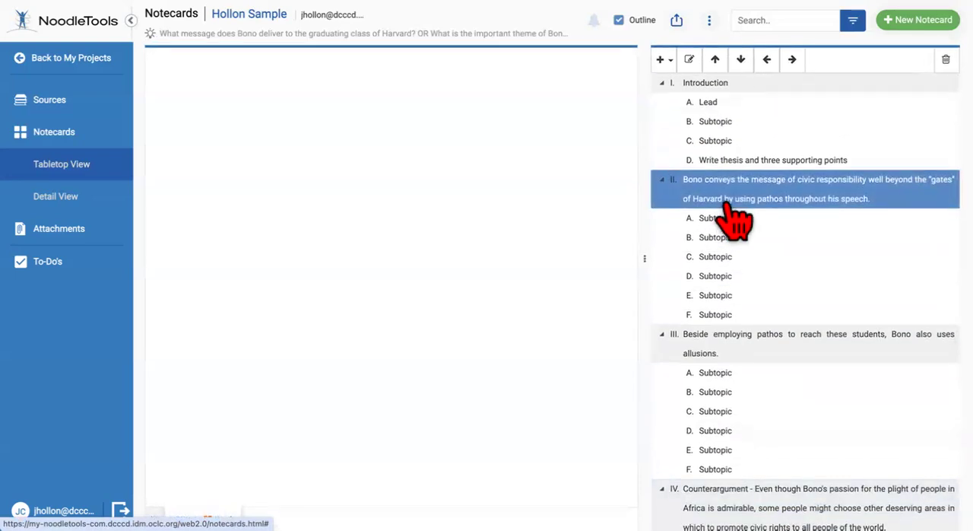
{"action": "left_click", "coordinate": [753, 156]}
{"action": "scroll", "coordinate": [755, 162], "scroll_direction": "down", "scroll_amount": 4}
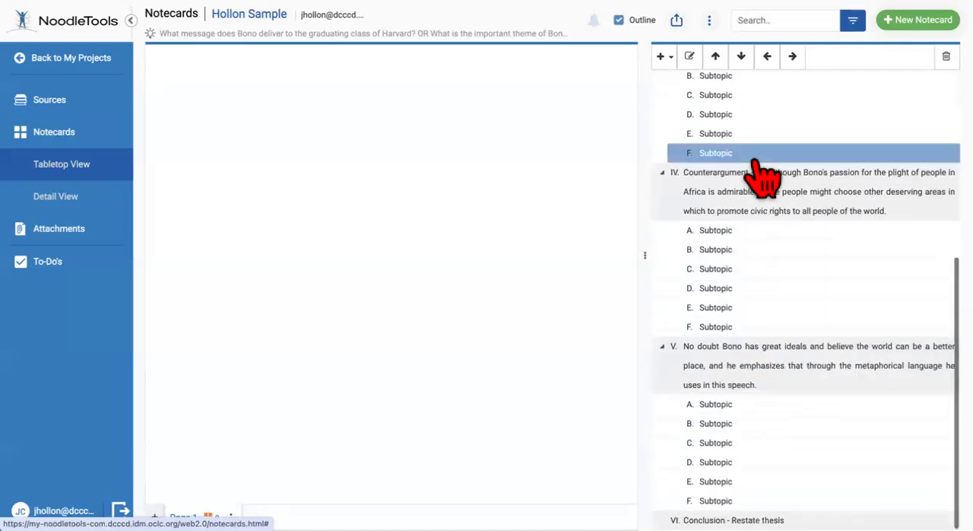
{"action": "left_click", "coordinate": [723, 212]}
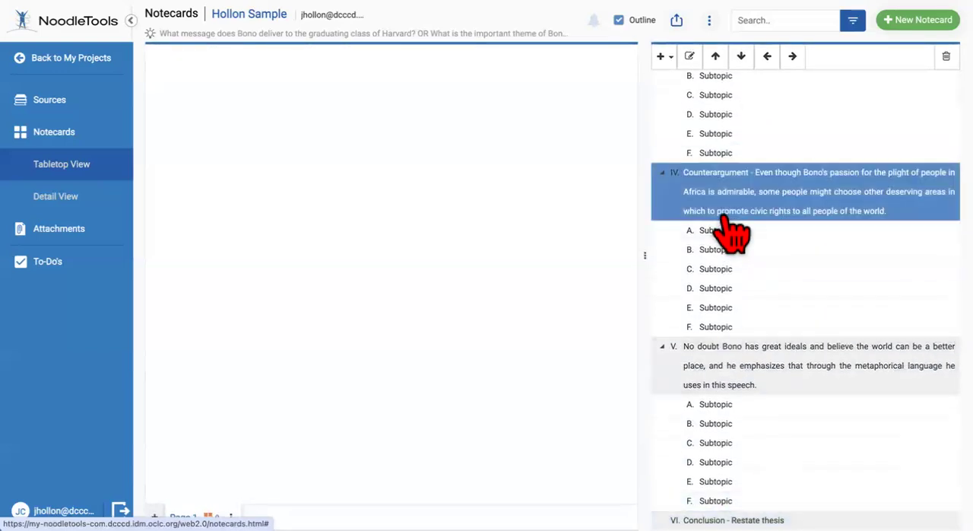
{"action": "scroll", "coordinate": [723, 212], "scroll_direction": "up", "scroll_amount": 3}
{"action": "left_click", "coordinate": [712, 180]}
{"action": "scroll", "coordinate": [711, 187], "scroll_direction": "up", "scroll_amount": 2}
{"action": "left_click", "coordinate": [711, 187]}
{"action": "left_click", "coordinate": [719, 158]}
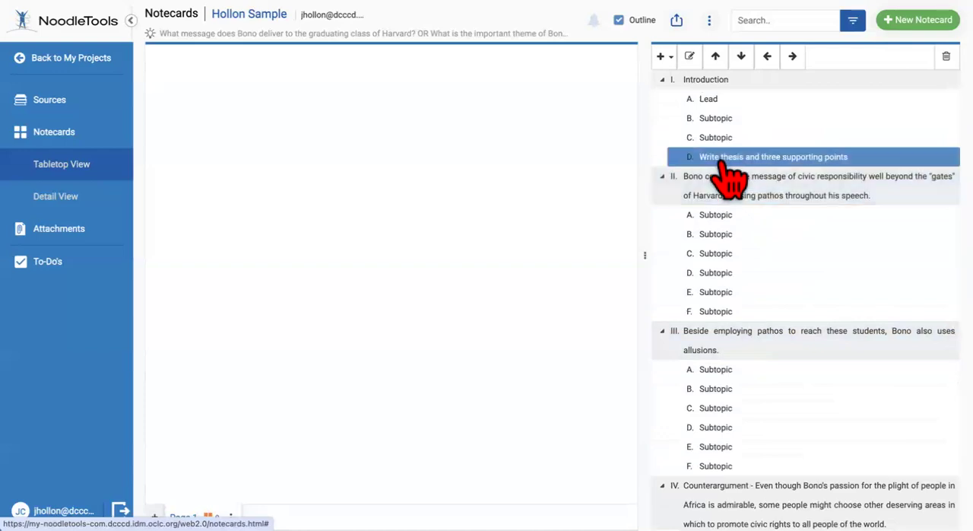
{"action": "scroll", "coordinate": [721, 162], "scroll_direction": "down", "scroll_amount": 4}
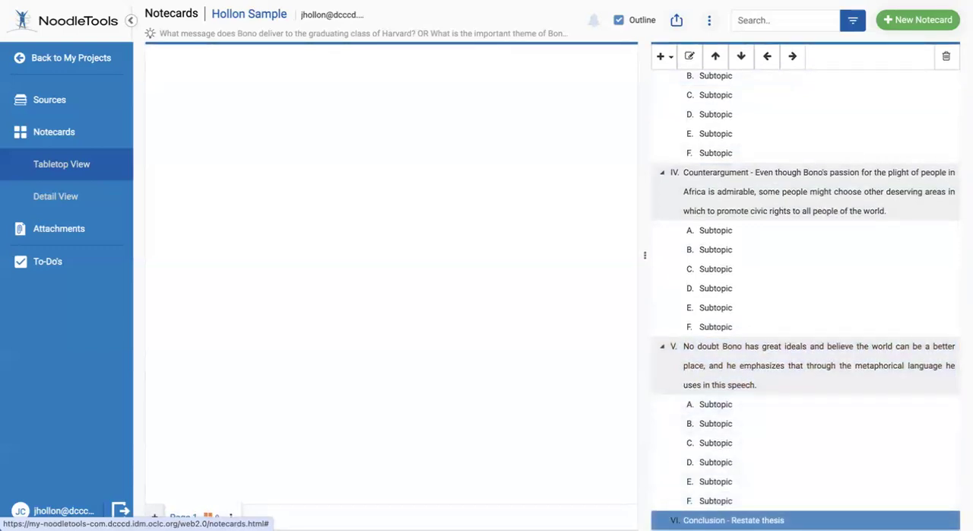
Extend topic VI's name to read "Conclusion - Restate thesis with three supporting points."
{"action": "double_click", "coordinate": [730, 520]}
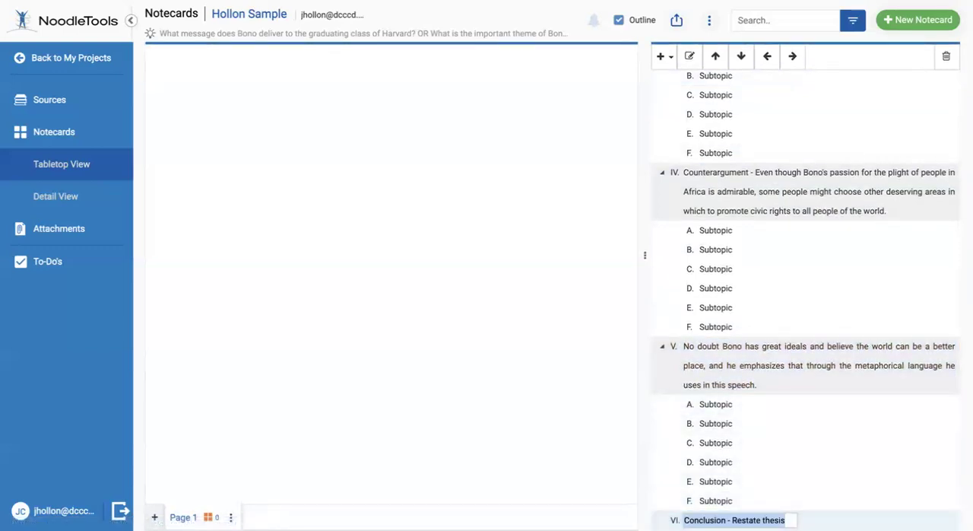
{"action": "left_click", "coordinate": [787, 520]}
{"action": "type", "text": "wi"}
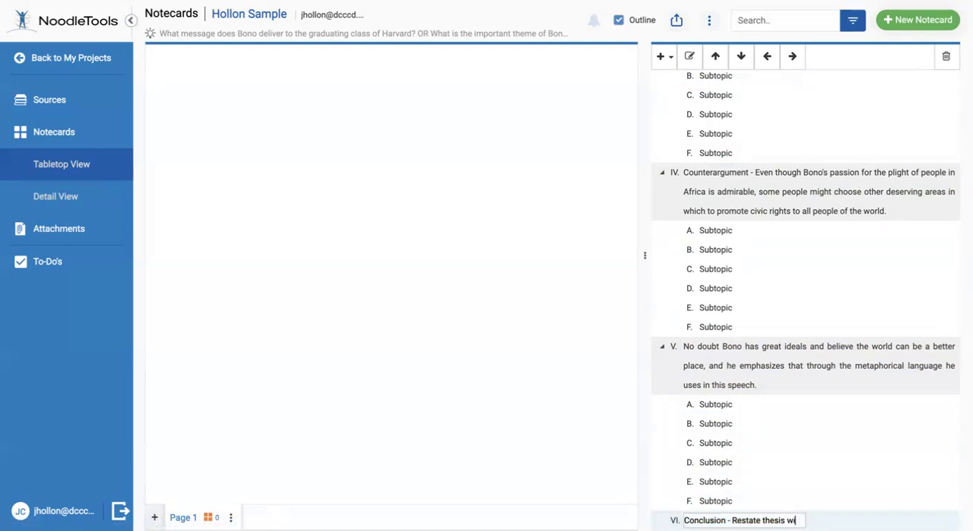
{"action": "type", "text": "th three supp"}
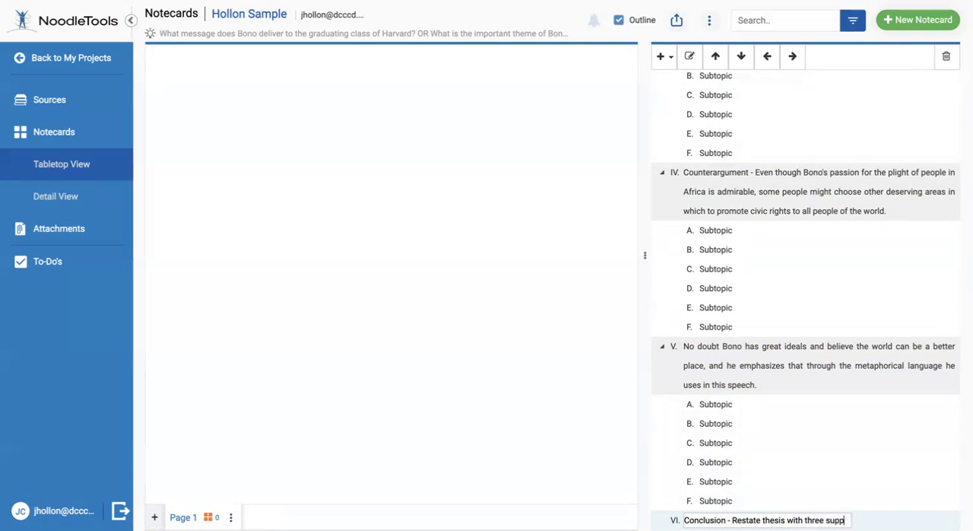
{"action": "type", "text": "orting points."}
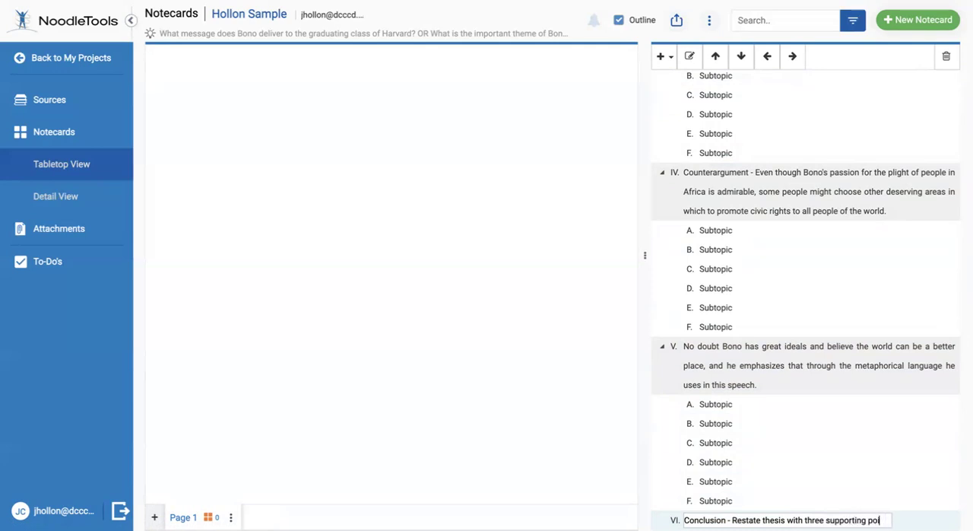
{"action": "left_click", "coordinate": [791, 482]}
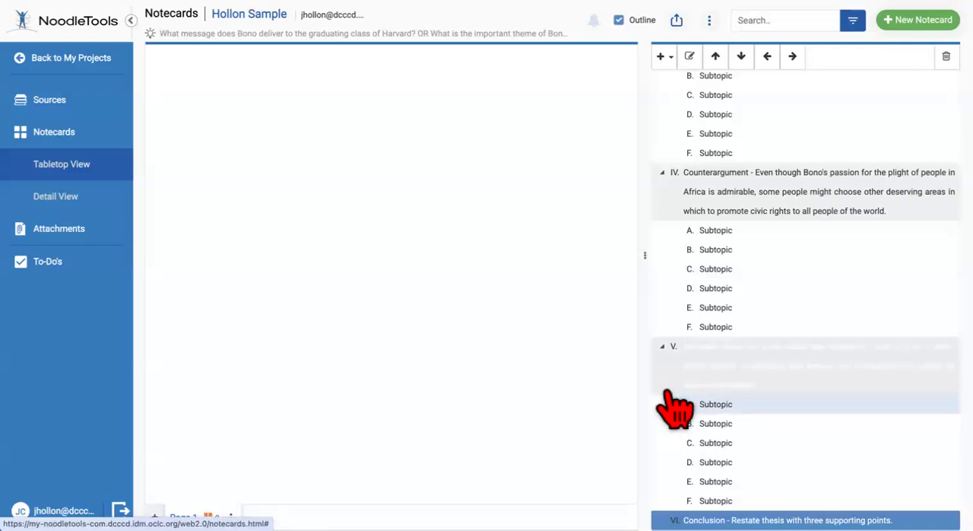
Add three child subtopics, A to C, under the conclusion topic VI
{"action": "left_click", "coordinate": [676, 200]}
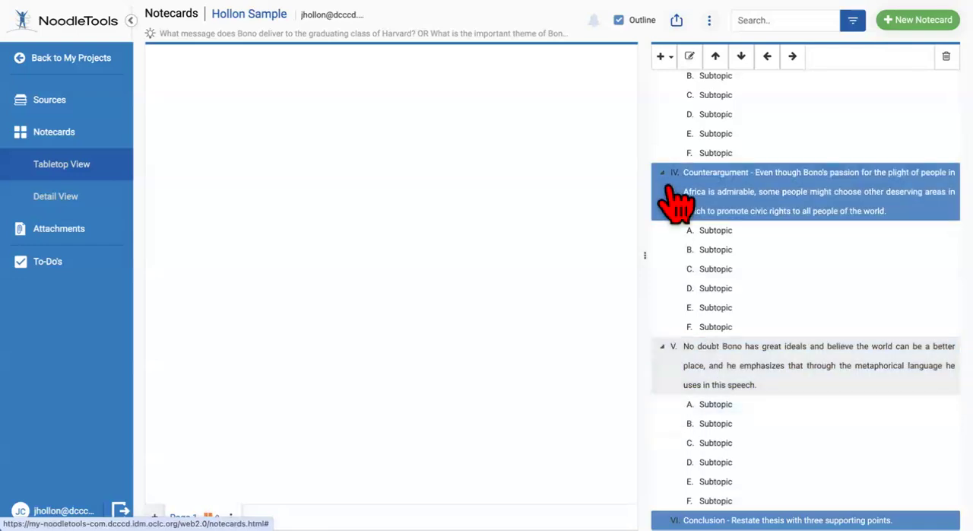
{"action": "left_click", "coordinate": [663, 57]}
{"action": "left_click", "coordinate": [686, 99]}
{"action": "left_click", "coordinate": [670, 59]}
{"action": "left_click", "coordinate": [707, 99]}
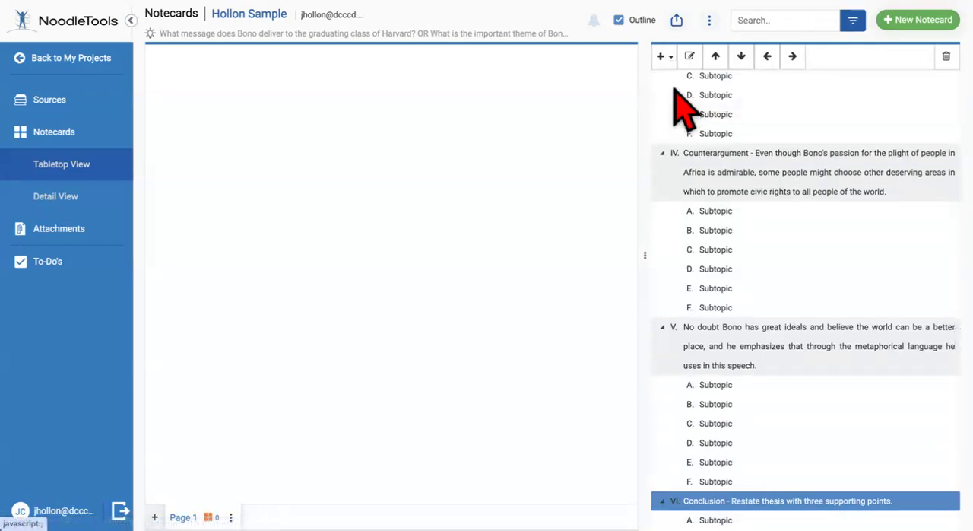
{"action": "left_click", "coordinate": [662, 56]}
{"action": "left_click", "coordinate": [689, 98]}
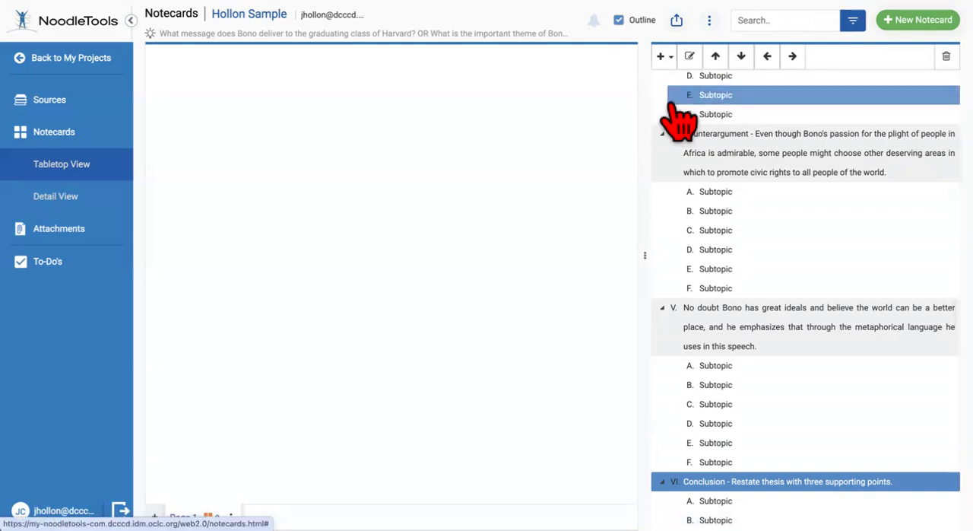
{"action": "left_click", "coordinate": [742, 404]}
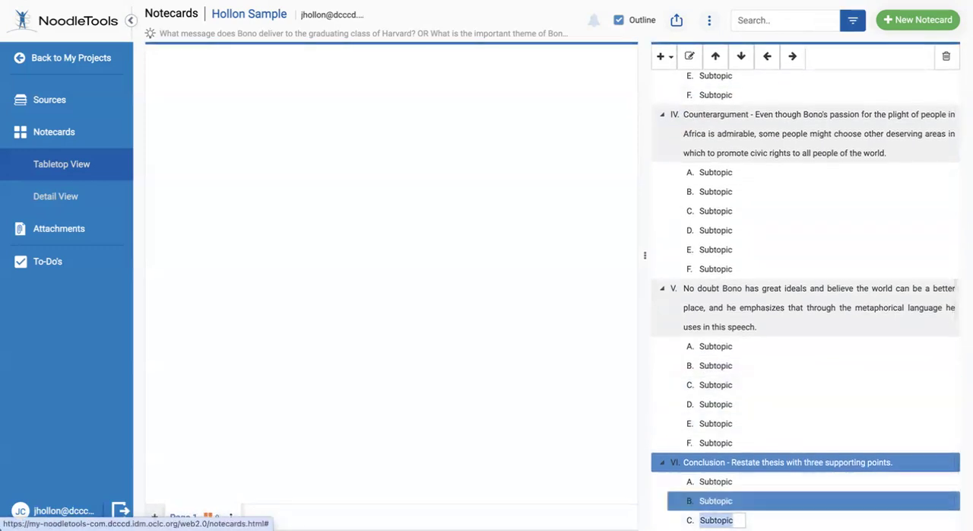
Rename subtopic A of the conclusion as "Sum up what you stated in essay"
{"action": "left_click", "coordinate": [730, 482]}
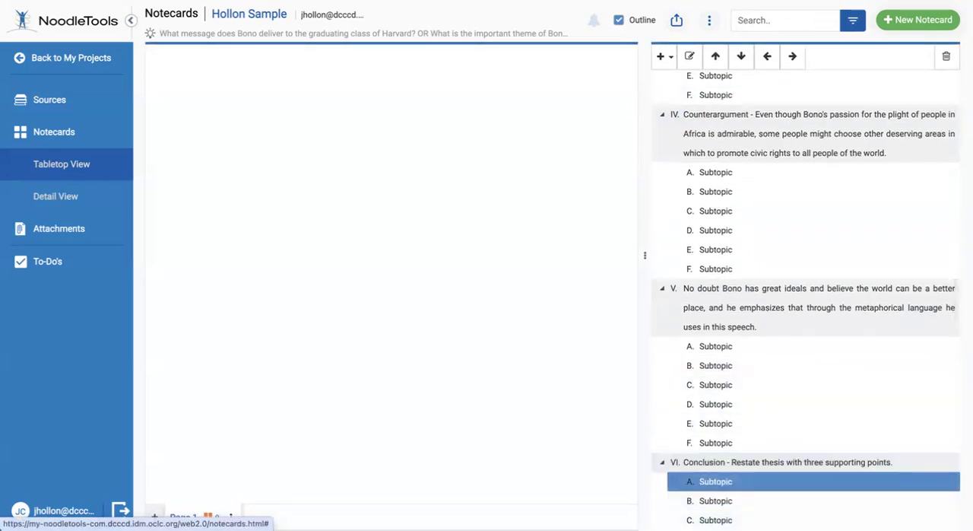
{"action": "double_click", "coordinate": [723, 482]}
{"action": "left_click_drag", "start_coordinate": [741, 482], "coordinate": [694, 482]}
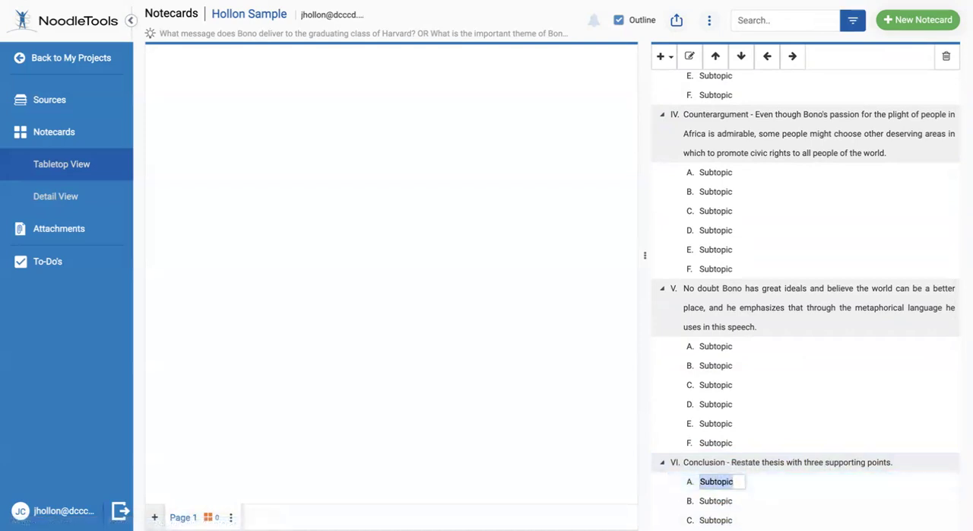
{"action": "type", "text": "Sum"}
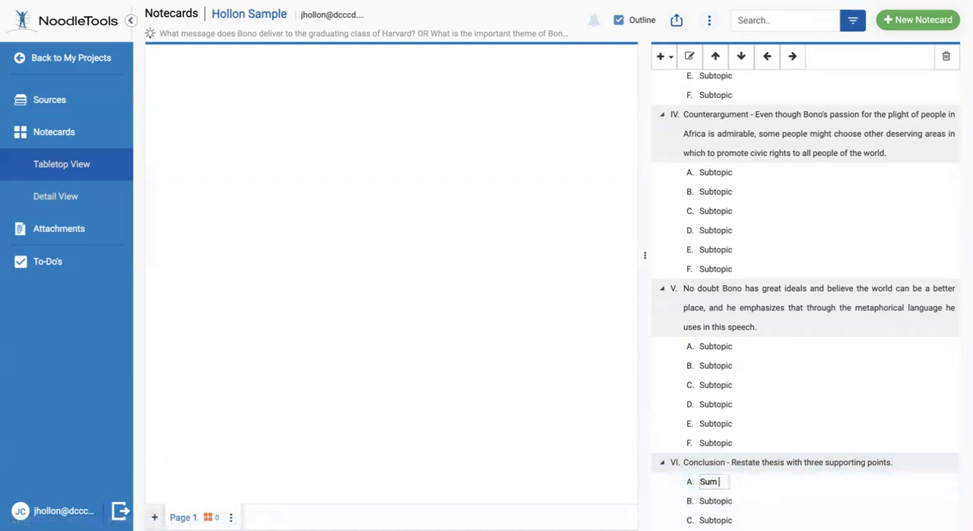
{"action": "type", "text": " up what you"}
{"action": "key", "text": "BackSpace"}
{"action": "key", "text": "BackSpace"}
{"action": "key", "text": "BackSpace"}
{"action": "key", "text": "BackSpace"}
{"action": "key", "text": "BackSpace"}
{"action": "key", "text": "BackSpace"}
{"action": "type", "text": "what you stated in essay"}
Rename subtopic B of the conclusion as "End with how Bono's message applies to the BIG. PICTURE (other beside Harvard grads)"
{"action": "left_click", "coordinate": [715, 501]}
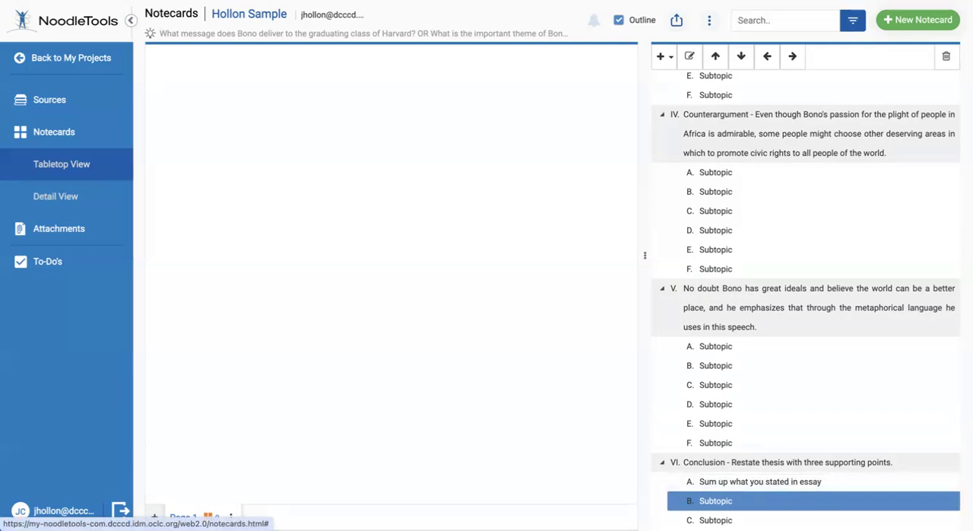
{"action": "double_click", "coordinate": [715, 502]}
{"action": "double_click", "coordinate": [730, 501]}
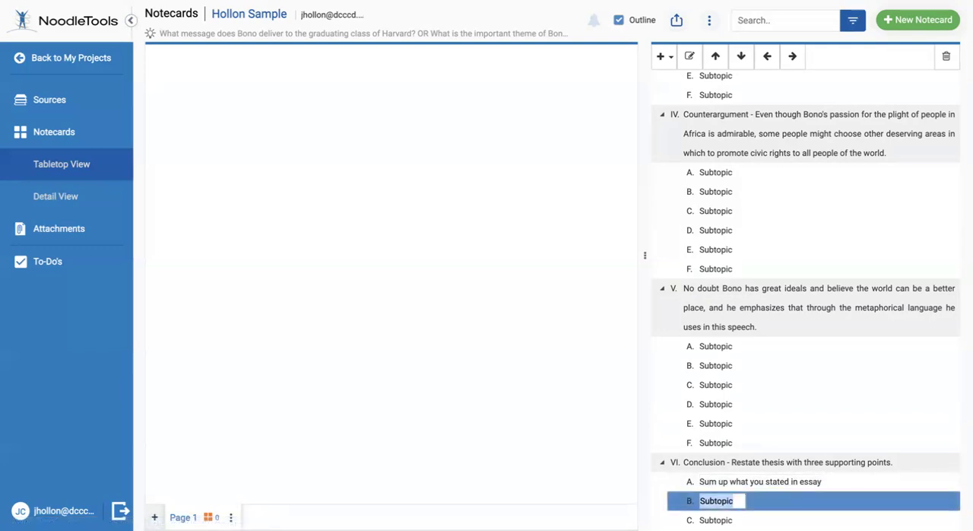
{"action": "type", "text": "End "}
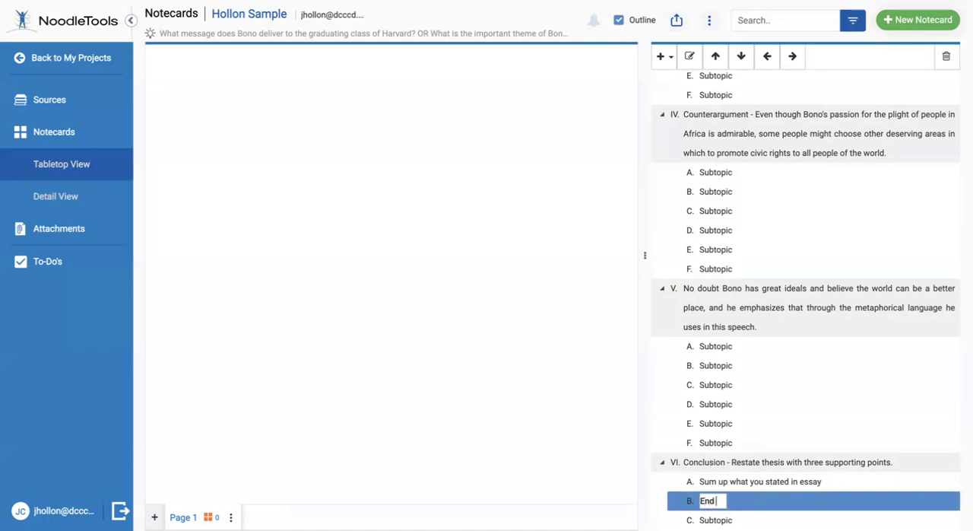
{"action": "type", "text": "with how"}
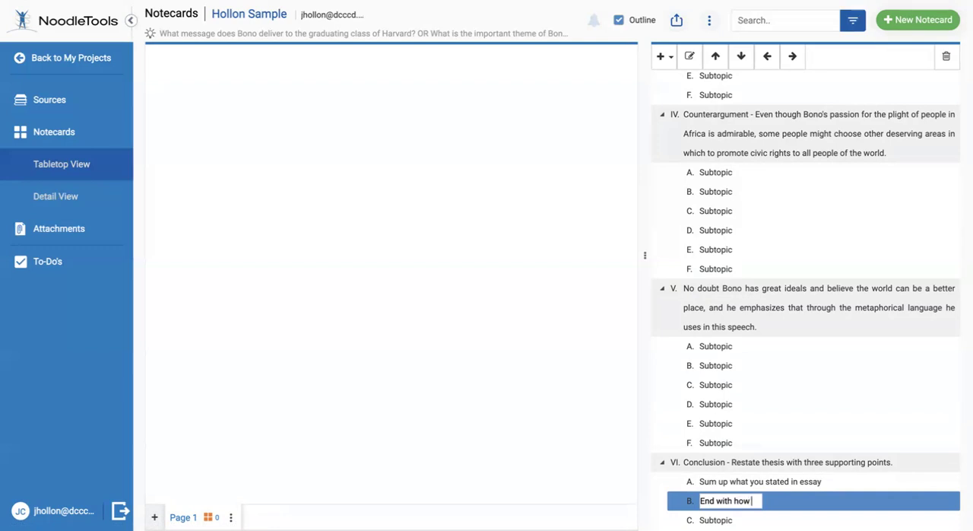
{"action": "type", "text": " Bono's mess"}
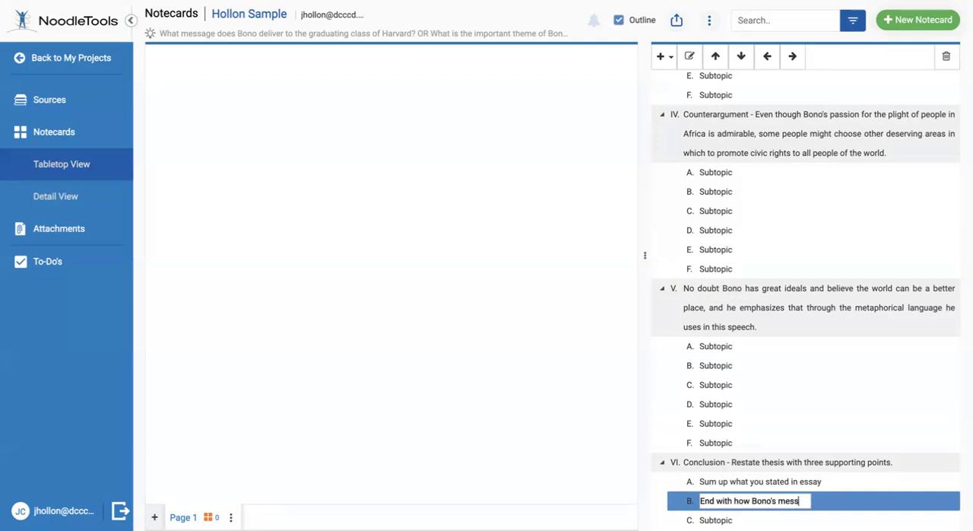
{"action": "type", "text": "age ap"}
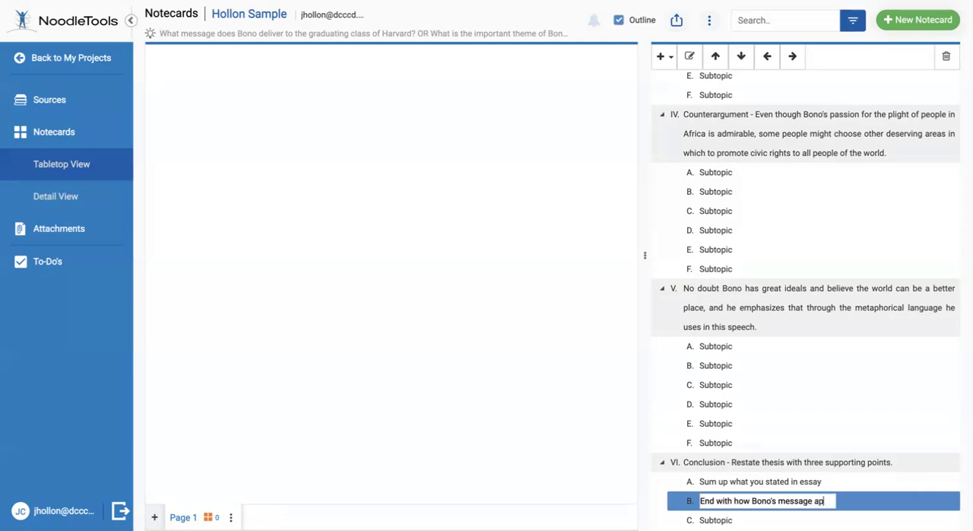
{"action": "type", "text": "plies to t"}
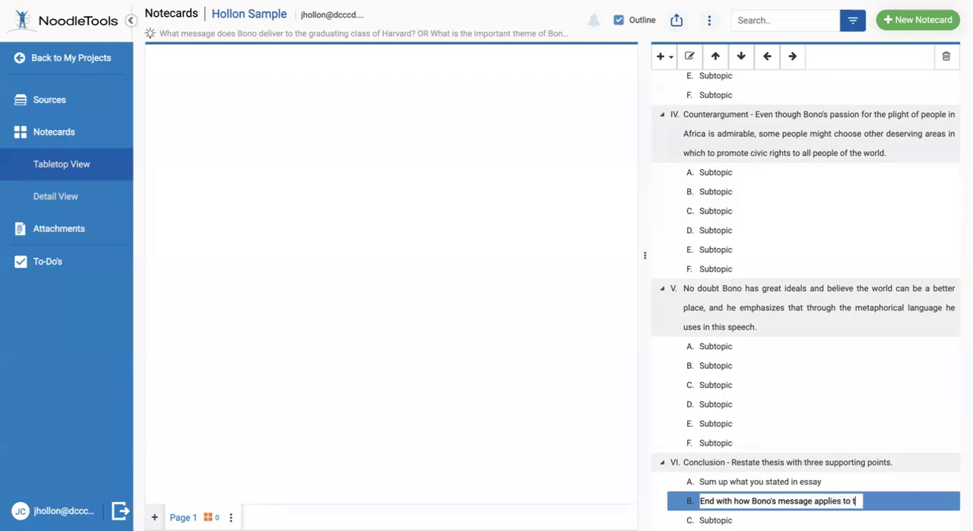
{"action": "type", "text": "he BIG. PICTURE"}
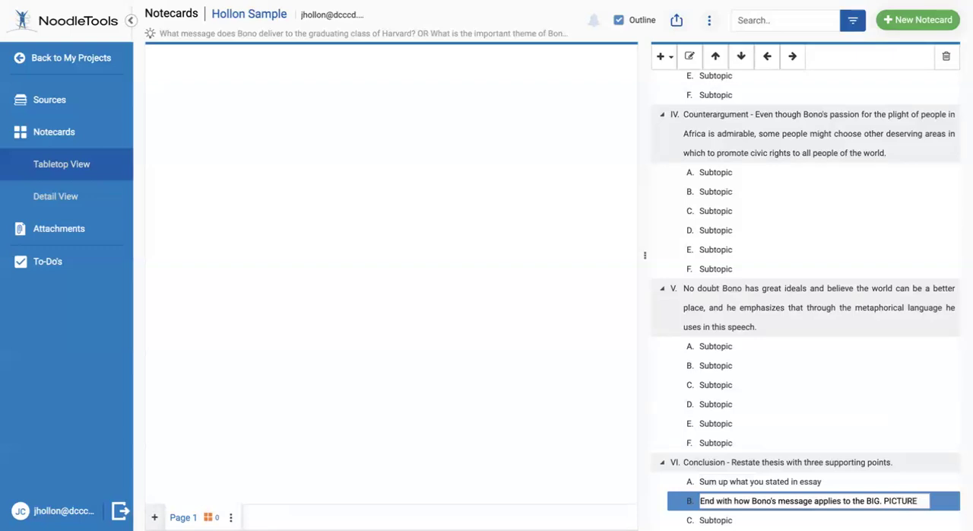
{"action": "type", "text": " (other beside"}
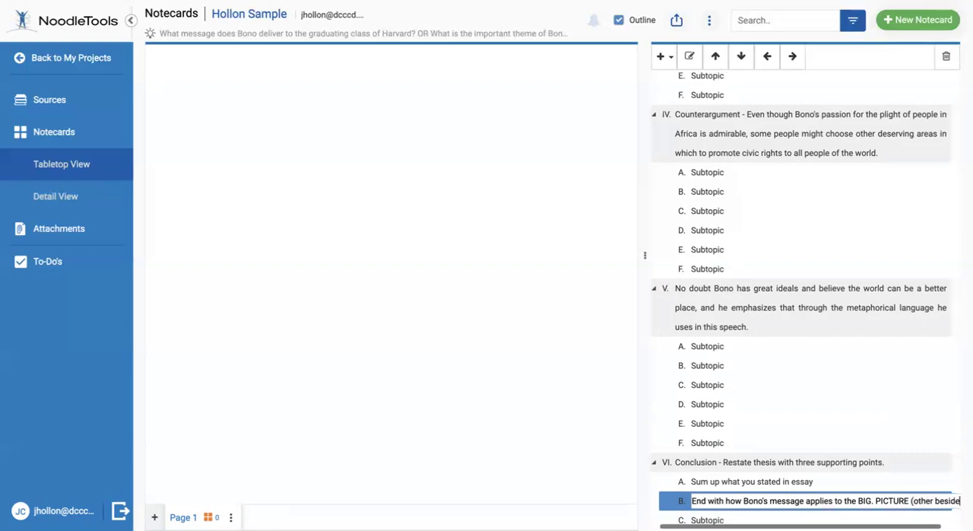
{"action": "type", "text": " Harvard gra"}
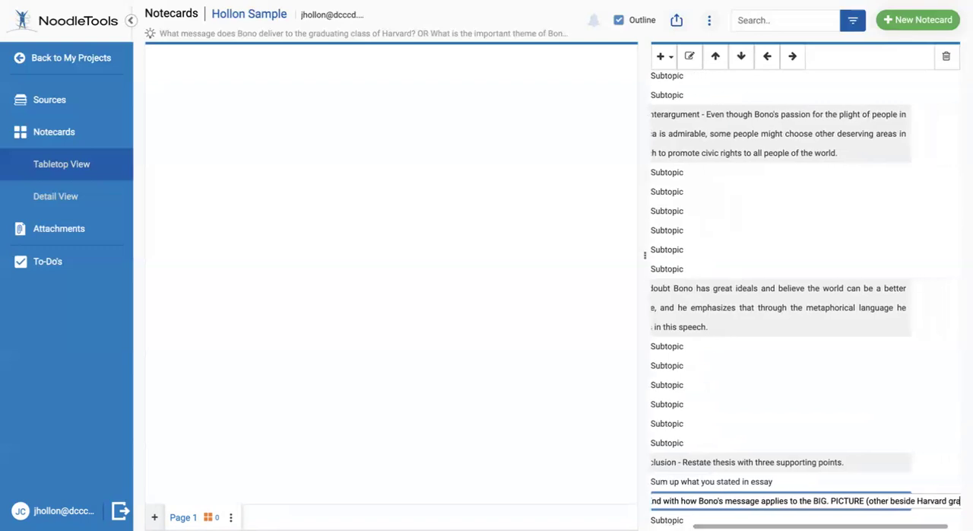
{"action": "type", "text": "dss)"}
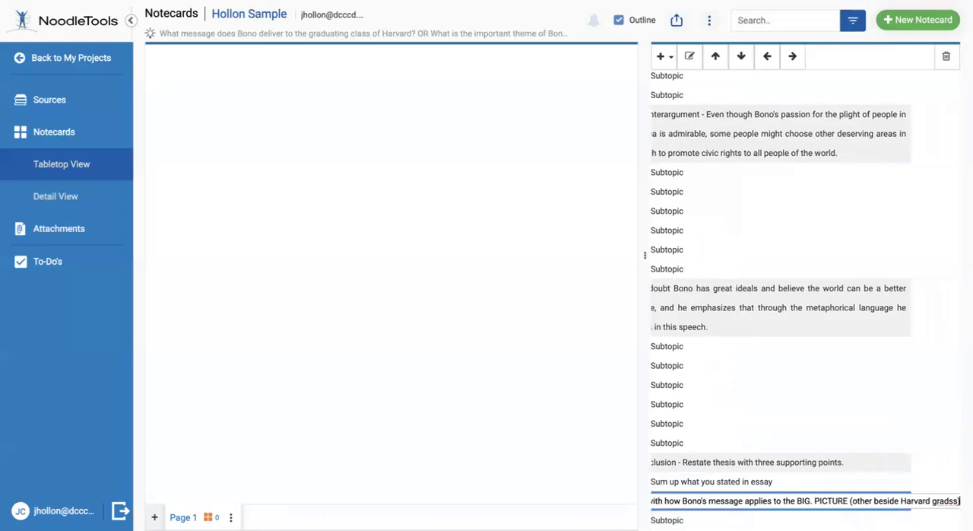
{"action": "key", "text": "BackSpace"}
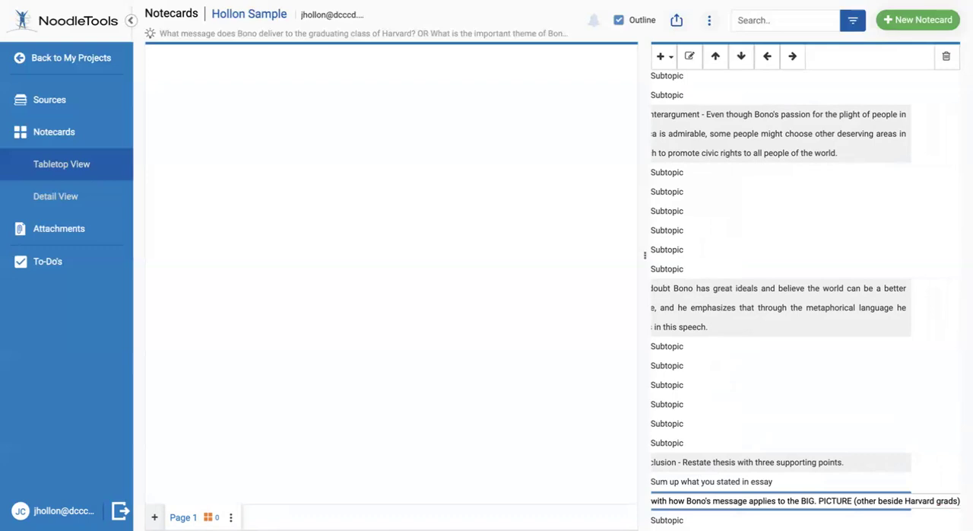
{"action": "left_click", "coordinate": [715, 522]}
Review the outline's topics and subtopics from the introduction through the conclusion
{"action": "scroll", "coordinate": [728, 319], "scroll_direction": "up", "scroll_amount": 5}
{"action": "scroll", "coordinate": [728, 319], "scroll_direction": "down", "scroll_amount": 2}
{"action": "scroll", "coordinate": [727, 319], "scroll_direction": "up", "scroll_amount": 2}
{"action": "scroll", "coordinate": [726, 319], "scroll_direction": "down", "scroll_amount": 1}
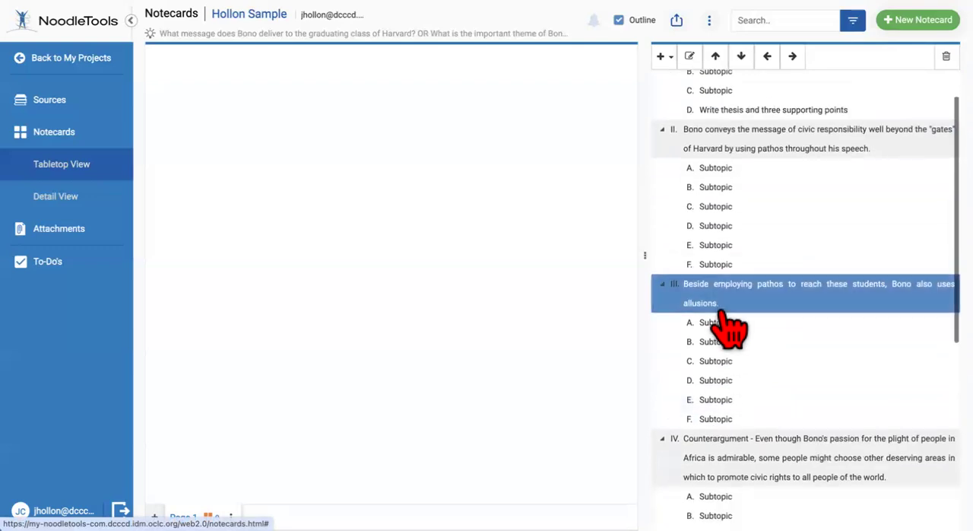
{"action": "scroll", "coordinate": [728, 327], "scroll_direction": "down", "scroll_amount": 4}
{"action": "scroll", "coordinate": [721, 312], "scroll_direction": "down", "scroll_amount": 1}
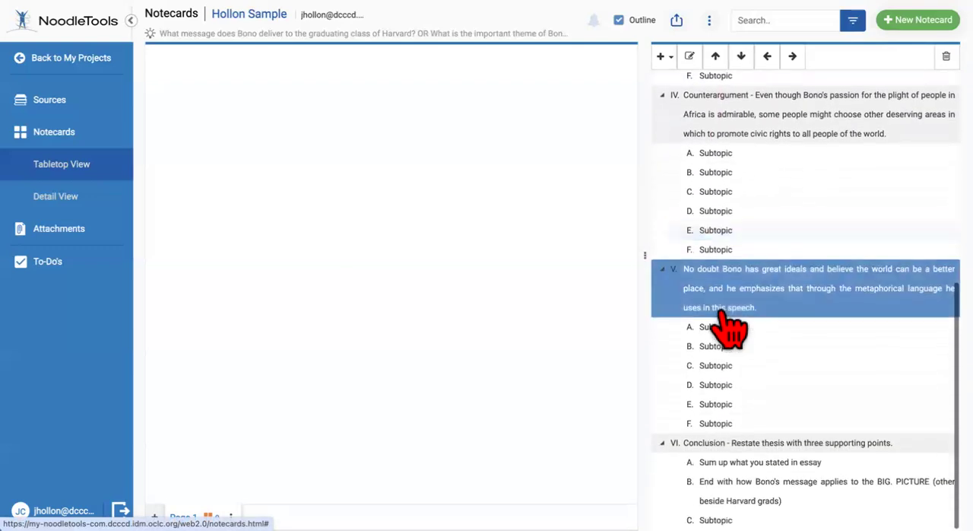
{"action": "scroll", "coordinate": [721, 311], "scroll_direction": "up", "scroll_amount": 1}
{"action": "left_click", "coordinate": [721, 312]}
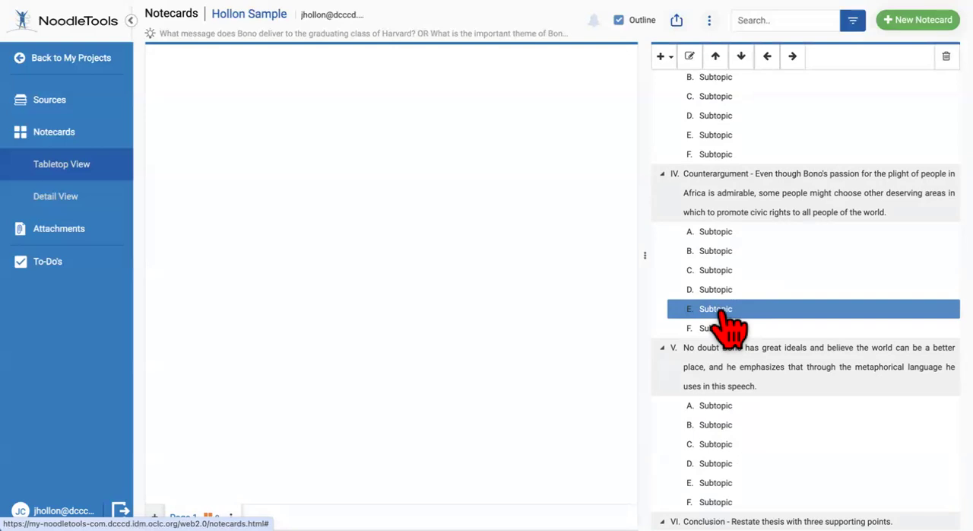
{"action": "scroll", "coordinate": [726, 323], "scroll_direction": "up", "scroll_amount": 5}
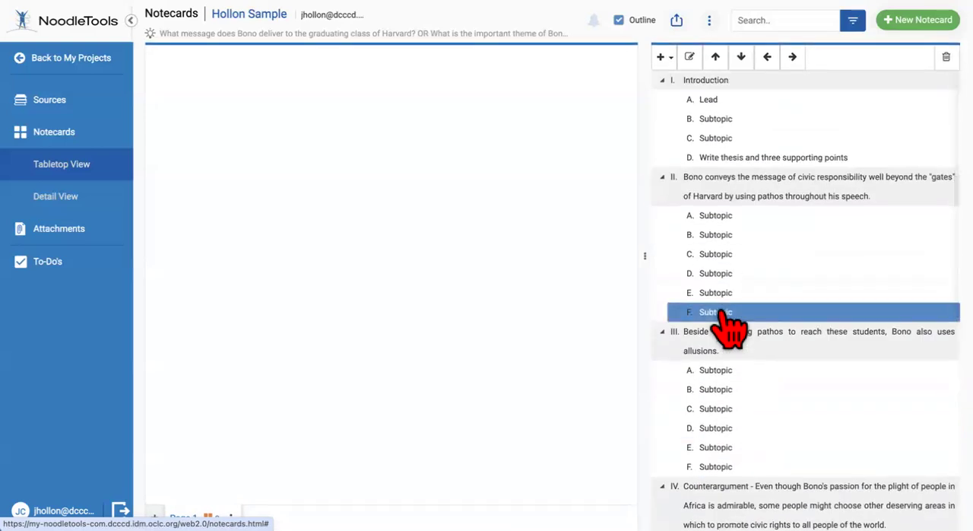
{"action": "scroll", "coordinate": [727, 326], "scroll_direction": "down", "scroll_amount": 6}
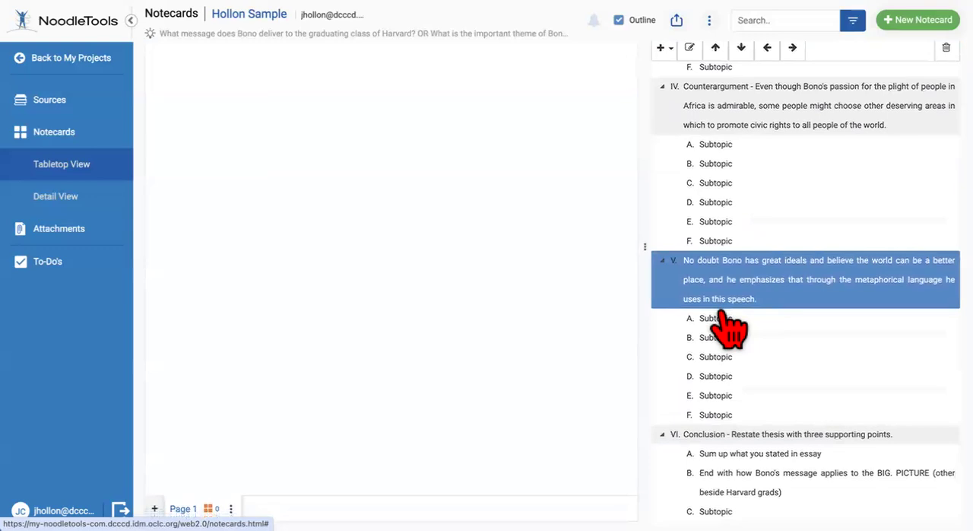